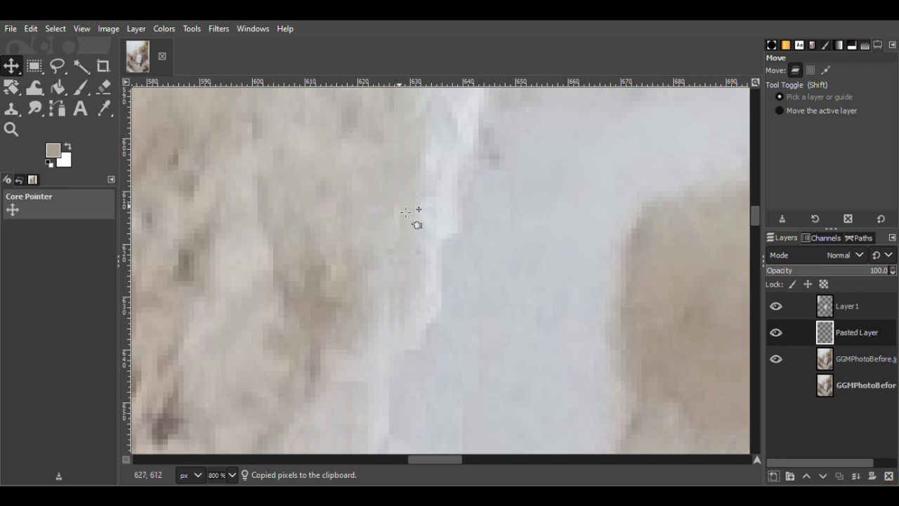
Undo the last pasted patch and make Layer1 the active layer.
key("ctrl+z")
key("ctrl+z")
left_click(856, 475)
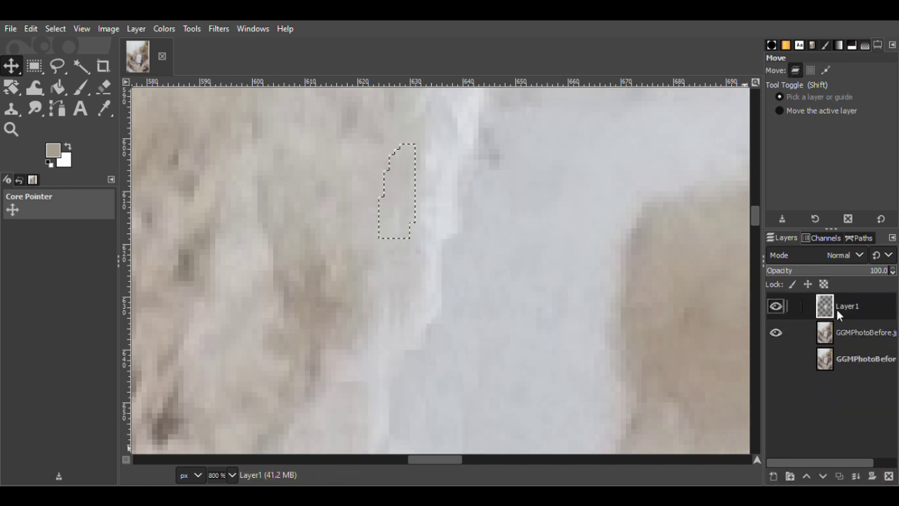
Copy the selected texture from Layer1 into a new layer and place it over the white tear edge.
key("ctrl+c")
key("ctrl+v")
key("shift+ctrl+n")
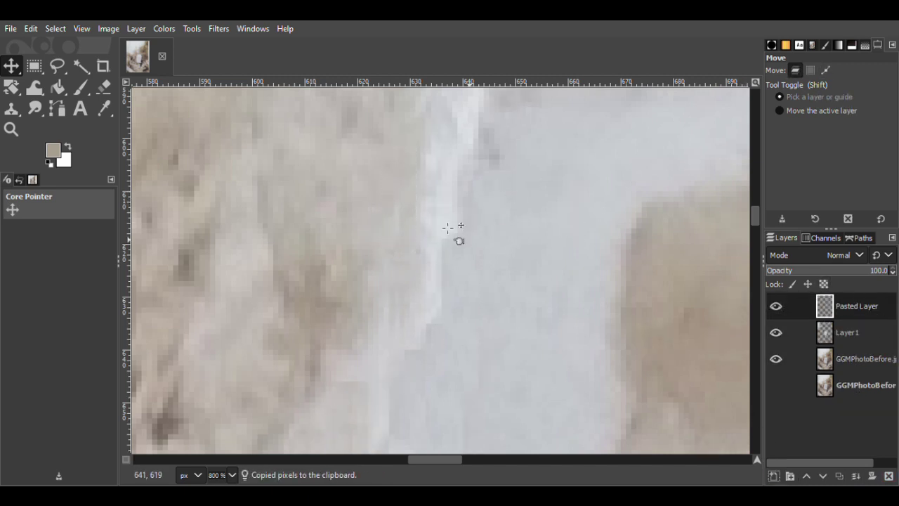
left_click_drag(427, 197, 645, 286)
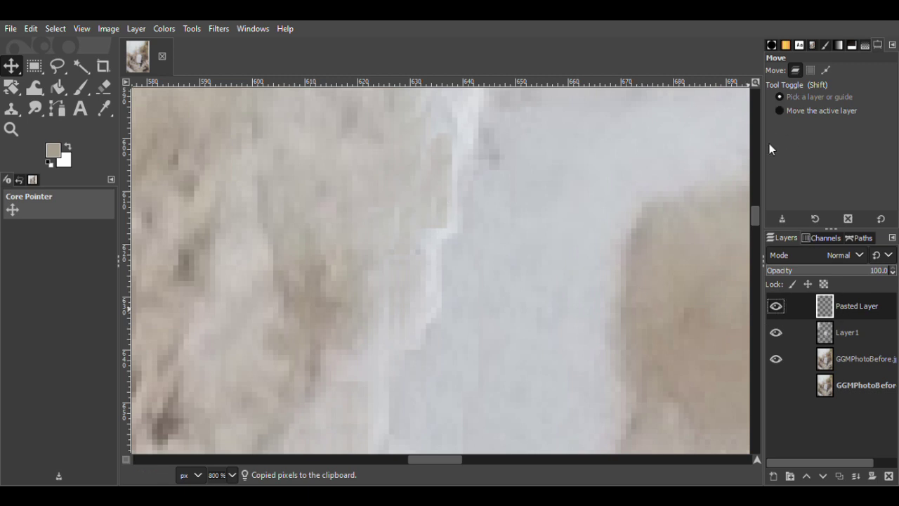
Duplicate the pasted patch twice and position the copies beside and below it to cover the white edge.
key("shift+ctrl+d")
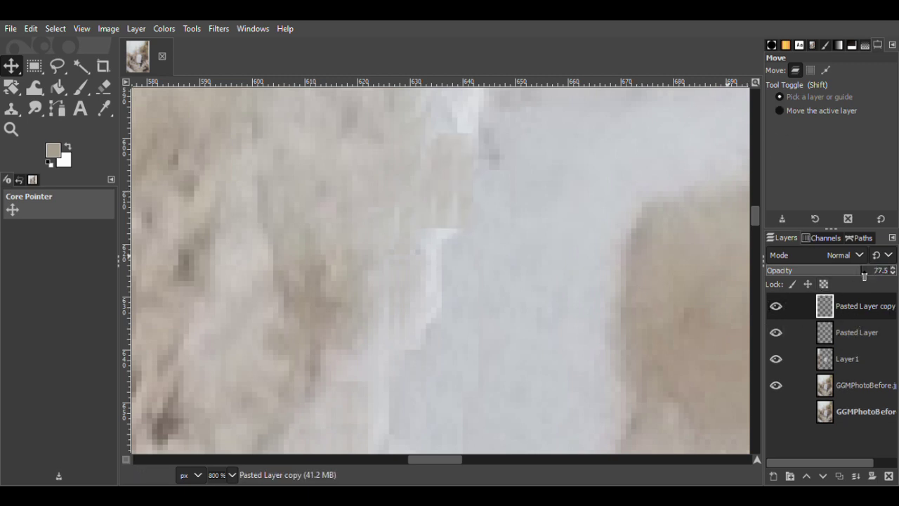
key("shift+ctrl+d")
left_click_drag(452, 176, 438, 250)
key("shift+ctrl+d")
left_click_drag(425, 301, 464, 215)
key("ctrl+e")
left_click(775, 307)
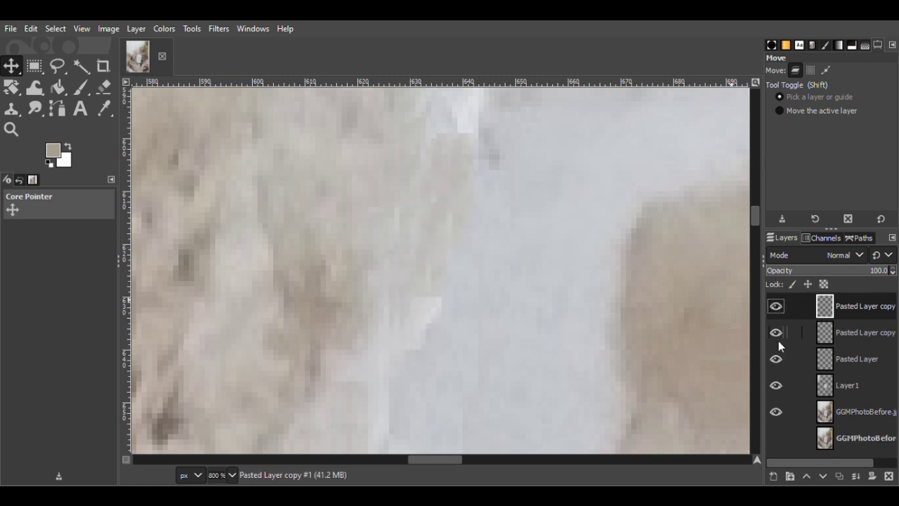
Add further duplicates of the patch over the upper part of the white tear edge.
left_click(843, 338)
key("ctrl+shift+d")
left_click_drag(461, 199, 454, 102)
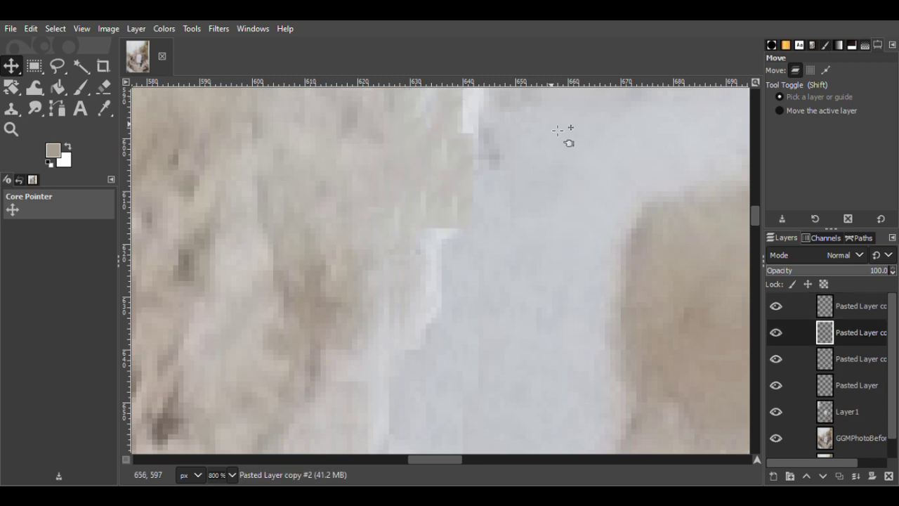
key("ctrl+z")
left_click_drag(470, 142, 477, 203)
key("shift+ctrl+d")
left_click_drag(492, 241, 500, 242)
Merge the duplicated patch layers into the single Pasted Layer.
left_click(746, 170)
right_click(852, 307)
left_click(782, 175)
key("ctrl+z")
key("ctrl+z")
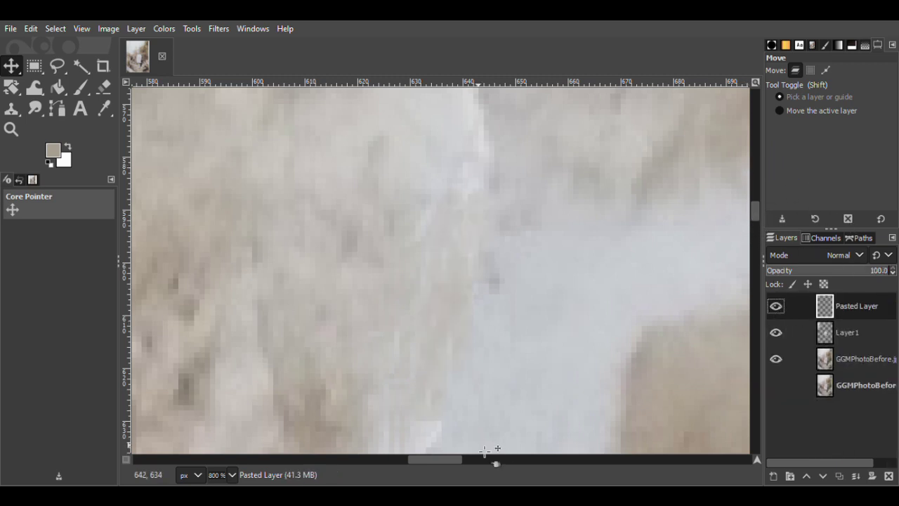
Lasso a texture patch near the brown foliage and copy it from the GGMPhotoBefore layer into a new layer.
left_click_drag(458, 459, 451, 458)
left_click_drag(757, 208, 757, 218)
left_click(57, 68)
mouse_move(369, 131)
left_mouse_down()
mouse_move(380, 178)
mouse_move(369, 132)
left_mouse_up()
left_click(857, 359)
left_click(12, 86)
left_click(12, 67)
key("ctrl+c")
key("ctrl+v")
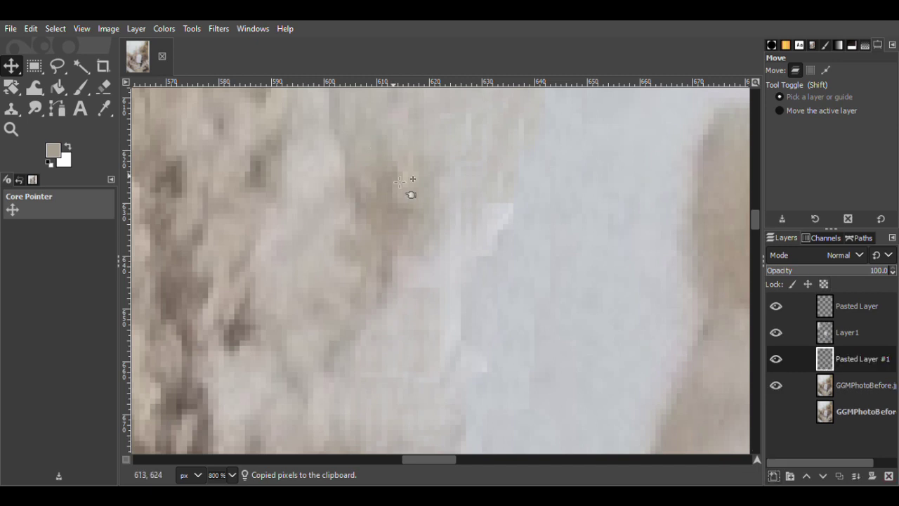
Position the new patch beside the brown foliage, set its opacity to 75.4, and add two more copies below it.
left_click_drag(369, 167, 347, 168)
left_click_drag(865, 275, 858, 276)
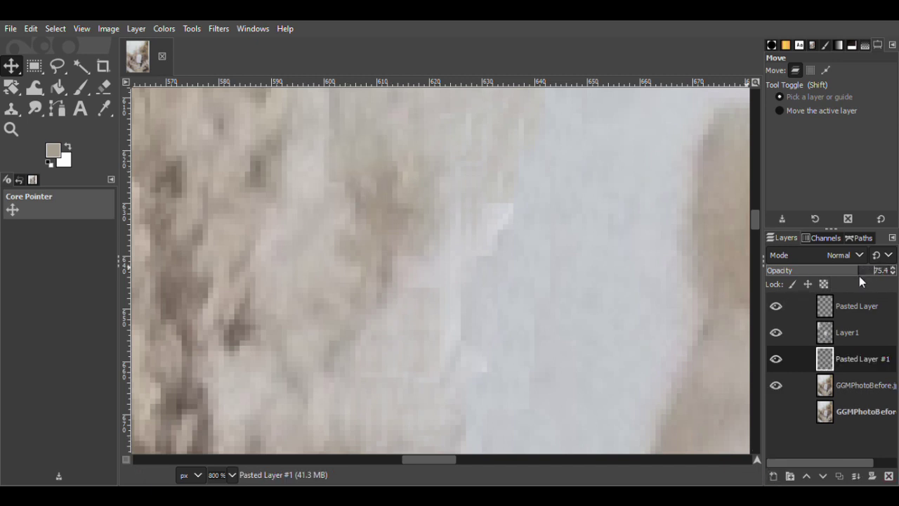
key("ctrl+shift+d")
left_click_drag(339, 181, 337, 209)
key("ctrl+v")
key("ctrl+shift+n")
left_click_drag(365, 250, 377, 267)
Set the opacity of Pasted Layer #2 to 47.1 and save the project.
left_click(851, 385)
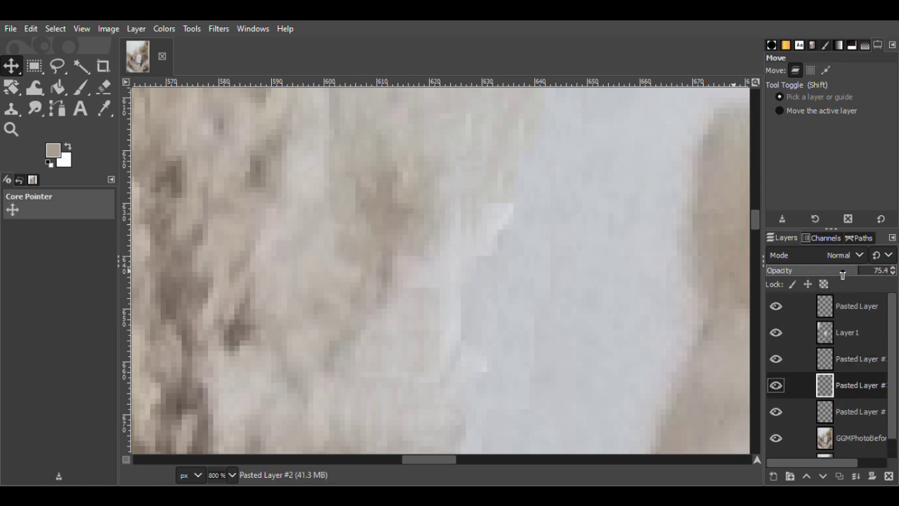
left_click(11, 29)
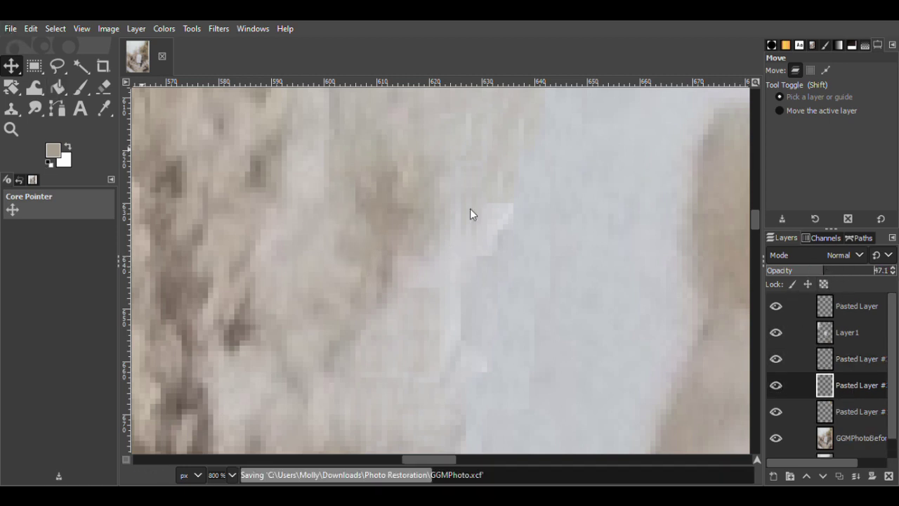
left_click(40, 157)
Merge the three newest foliage patches into Pasted Layer #1.
left_click(851, 359)
left_click(823, 271)
right_click(850, 358)
left_click(842, 343)
key("ctrl+z")
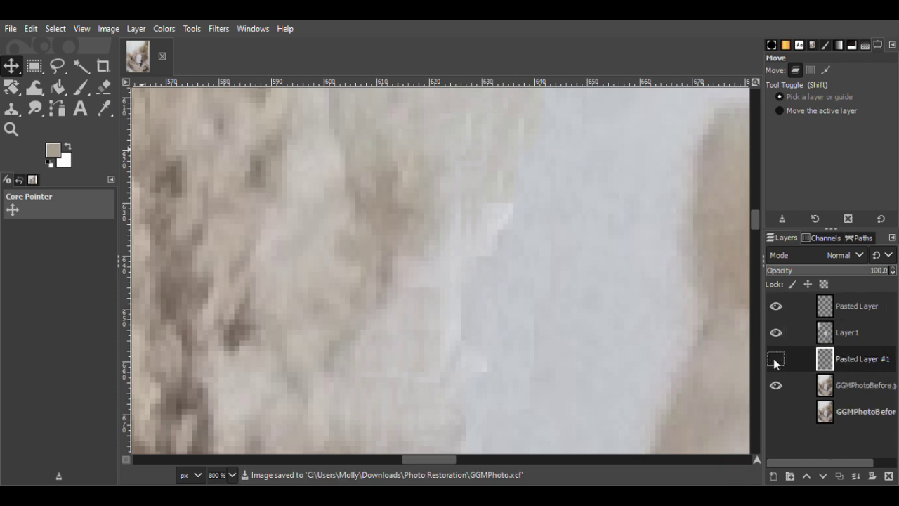
Hide Pasted Layer, Layer1 and Pasted Layer #1, and lasso a narrow strip of brown texture in the underlying photo.
left_click(11, 129)
left_click(612, 224, "ctrl")
left_click(639, 223)
left_click(58, 66)
left_click(775, 359)
left_click(775, 332)
left_click(776, 306)
left_click_drag(401, 152, 383, 223)
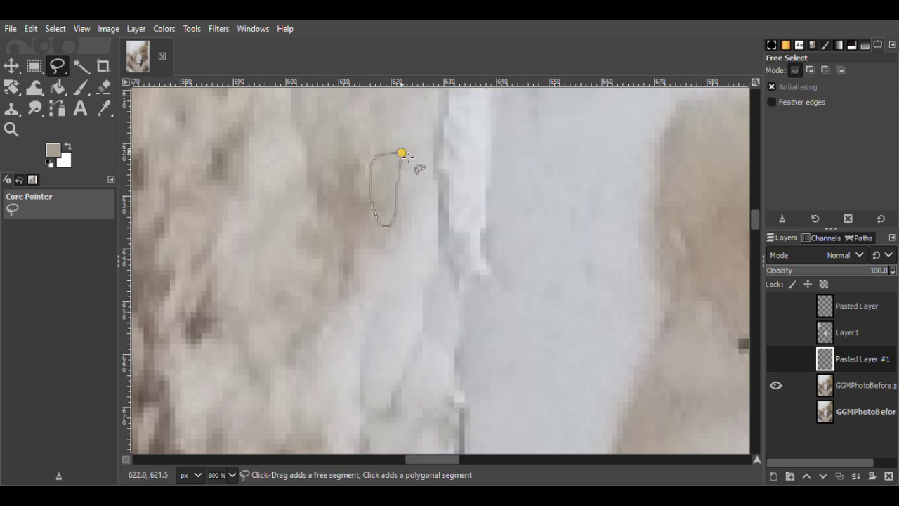
key("Return")
Copy the selected strip from the GGMPhotoBefore layer into a new layer.
key("Page_Down")
key("m")
key("ctrl+shift+c")
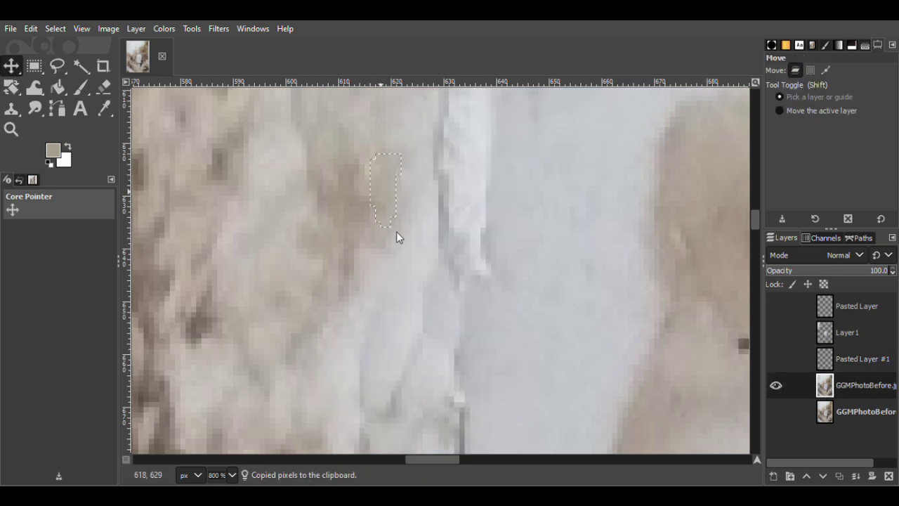
key("ctrl+v")
left_click(772, 476)
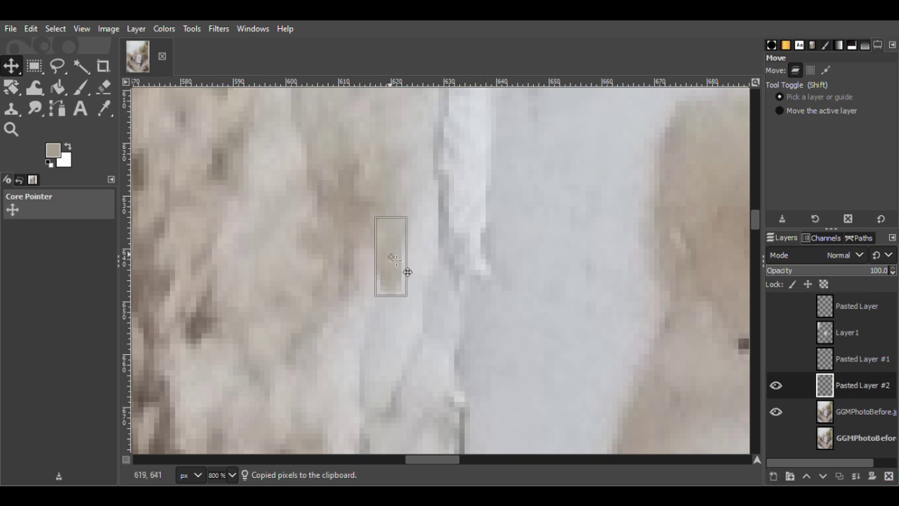
Show the hidden layers again, place the strip over the pale seam, erase its excess, and set its opacity to 69.
left_click(776, 360)
left_click(775, 333)
left_click(776, 307)
left_click_drag(401, 202, 379, 254)
left_click(105, 88)
left_click_drag(350, 214, 380, 226)
left_click(12, 66)
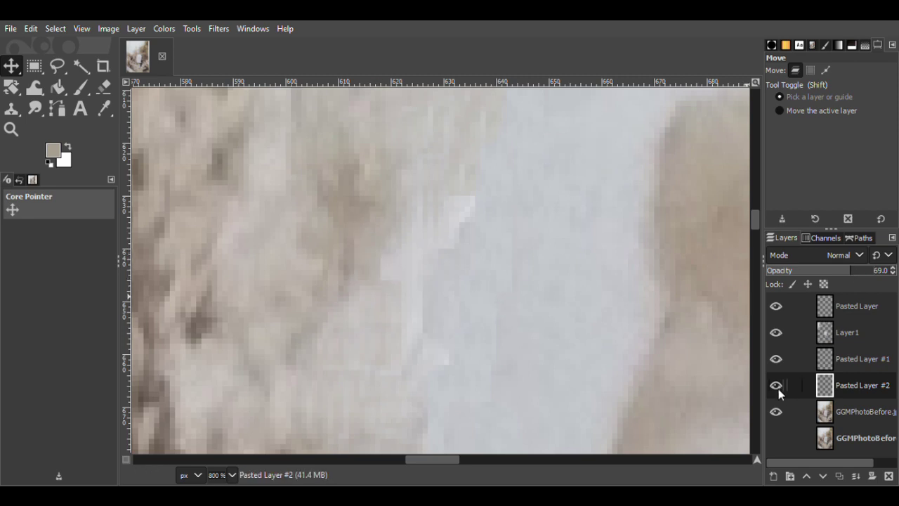
Add more copies of the strip across the pale seam, erase the excess, and set the newest copy's opacity to 86.1.
key("ctrl+v")
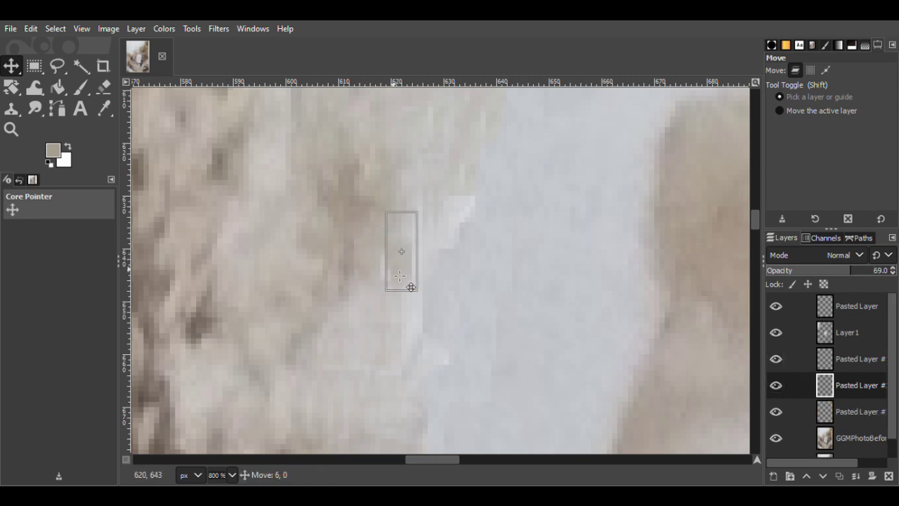
key("ctrl+z")
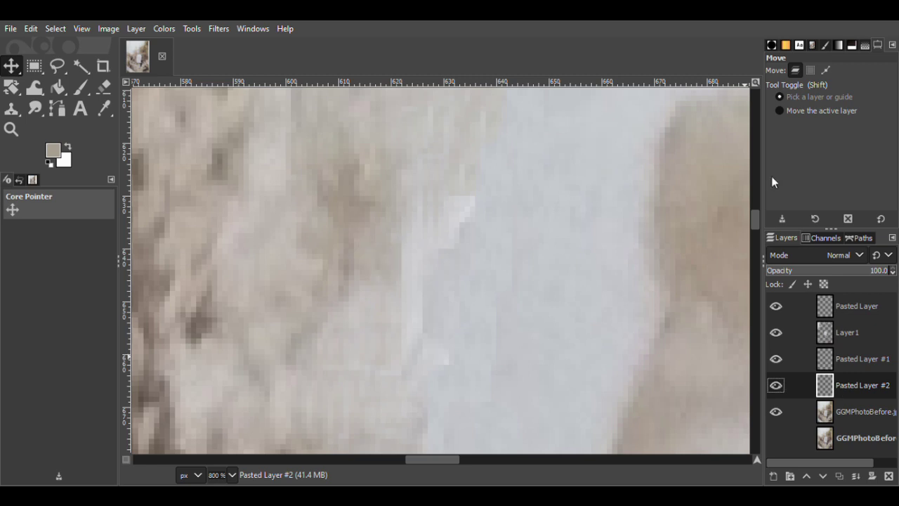
key("ctrl+v")
key("shift+e")
key("m")
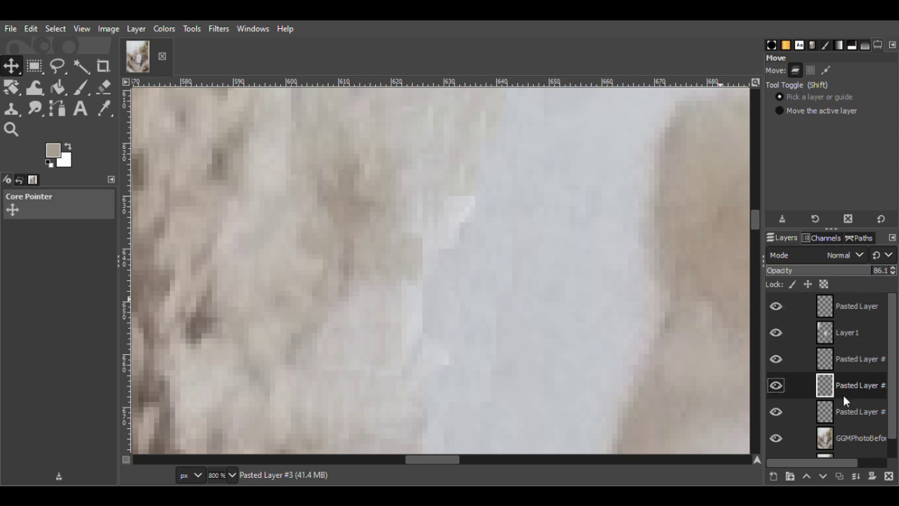
Paste two more copies of the strip over the seam and set the last one's opacity to 46.
key("ctrl+v")
scroll(848, 273, "down", 1)
key("ctrl+v")
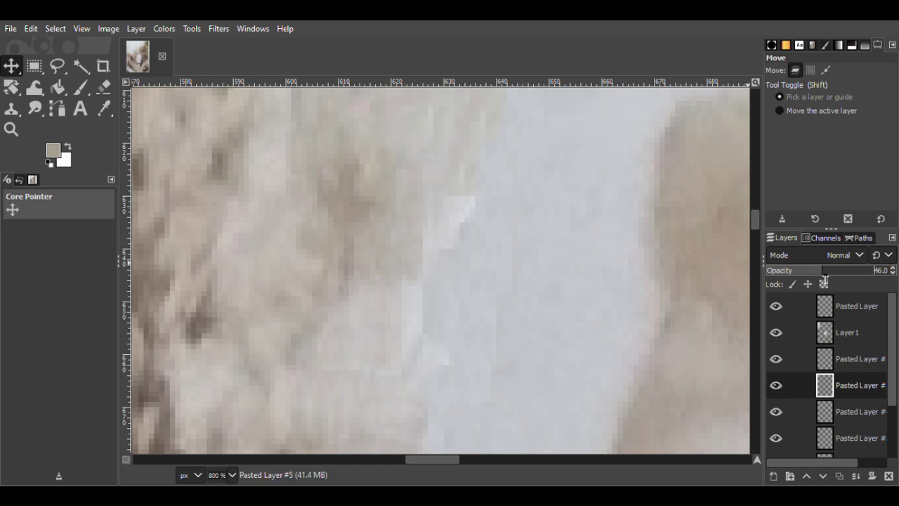
Merge the seam patch layers, including Pasted Layer #1, down into Pasted Layer #2.
left_click(867, 360)
key("ctrl+e")
key("ctrl+e")
key("ctrl+e")
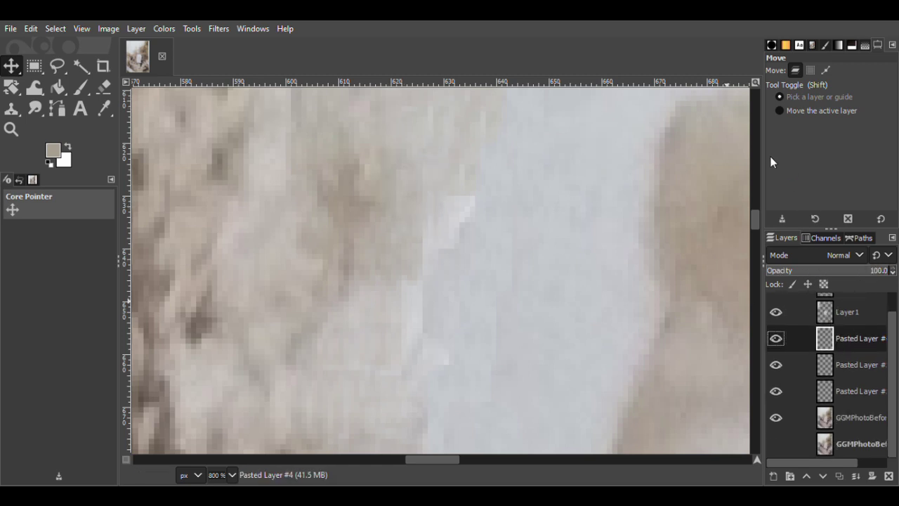
key("ctrl+z")
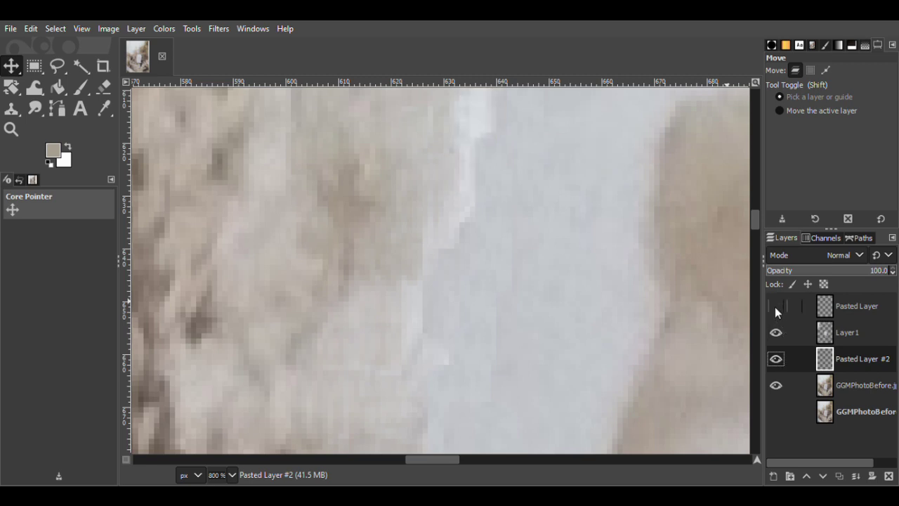
Lasso a small patch of texture just above the white triangular spot and make Pasted Layer active.
key("f")
left_click_drag(483, 138, 452, 195)
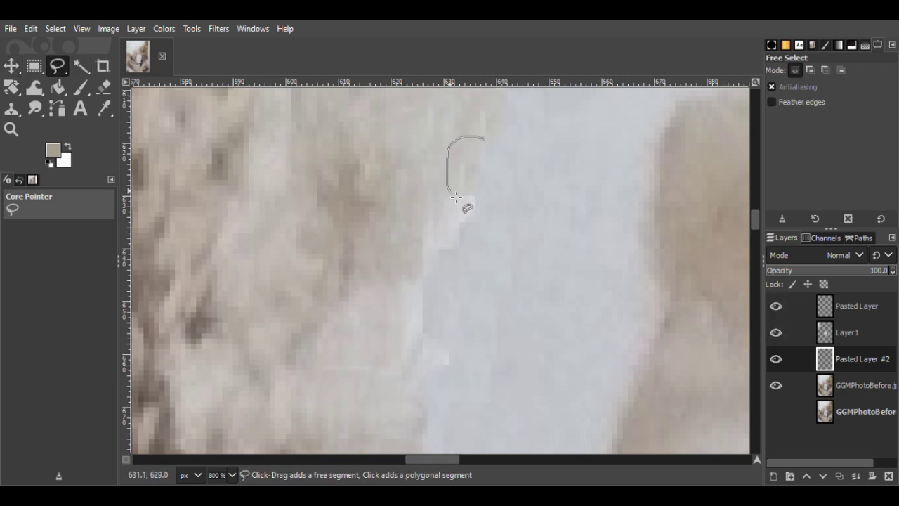
key("Return")
left_click(786, 305)
key("m")
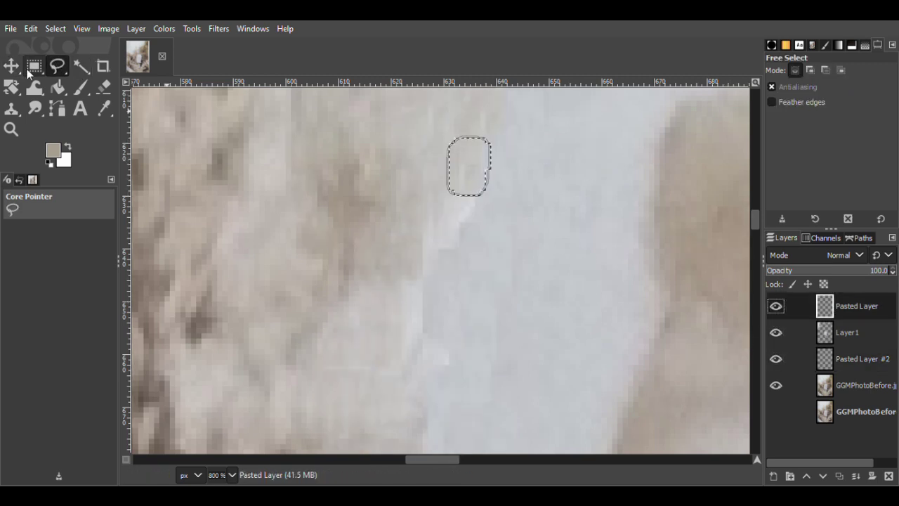
Paste two copies of the selected patch as new layers and cover the white triangular spot with them.
key("ctrl+c")
key("ctrl+v")
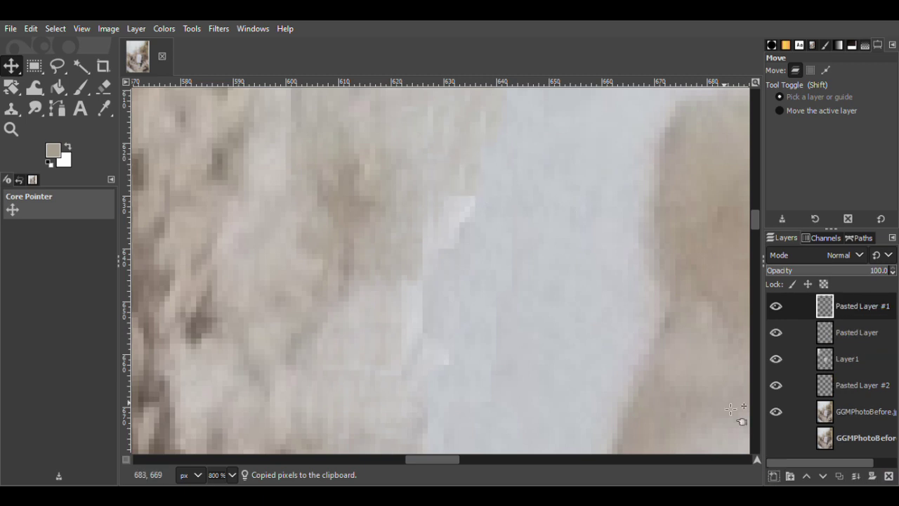
key("ctrl+v")
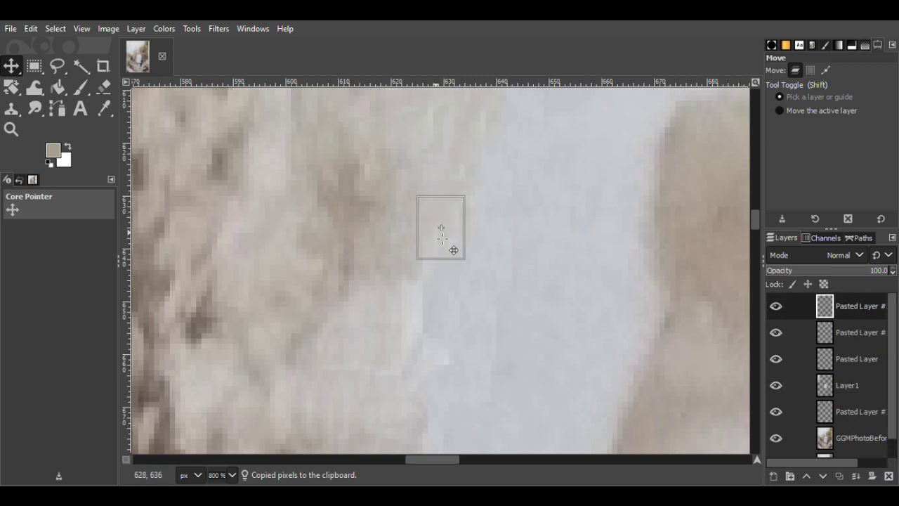
Merge the two small patch layers into Pasted Layer and save the project.
key("ctrl+z")
key("ctrl+z")
left_click(777, 330)
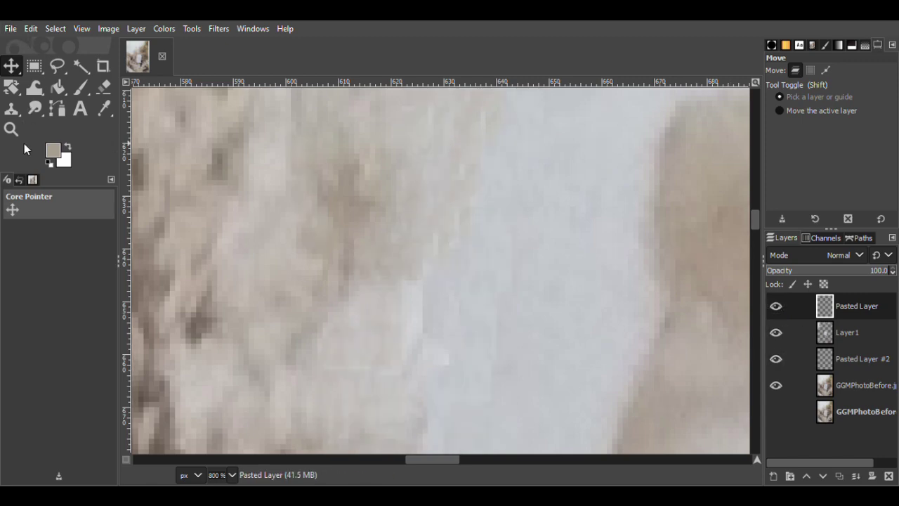
left_click(12, 30)
left_click(38, 152)
Examine the repaired tear at lower magnification, comparing it with Pasted Layer hidden and shown.
left_click(11, 129)
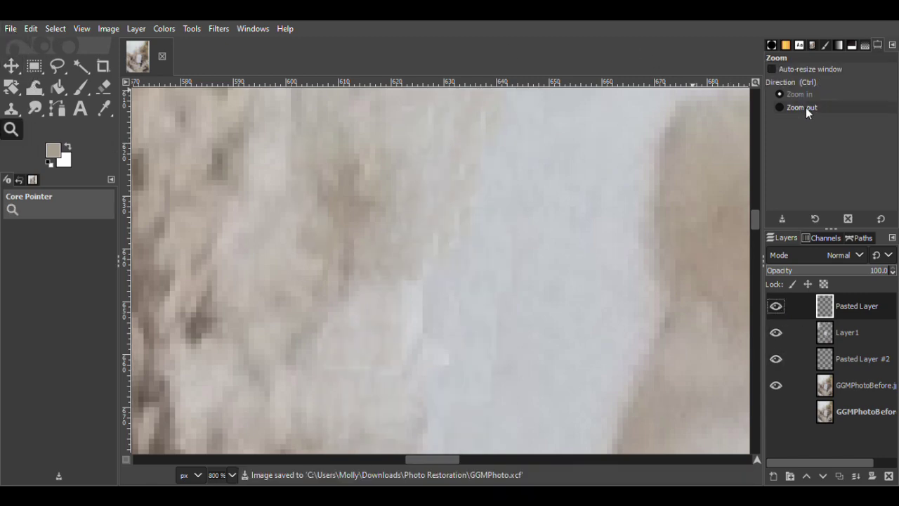
left_click(806, 108)
left_click(489, 279)
left_click(489, 278)
left_click(488, 279)
left_click(489, 279)
left_click(799, 94)
left_click(484, 270)
left_click(485, 271)
left_click(484, 270)
left_click(484, 271)
left_click(485, 271)
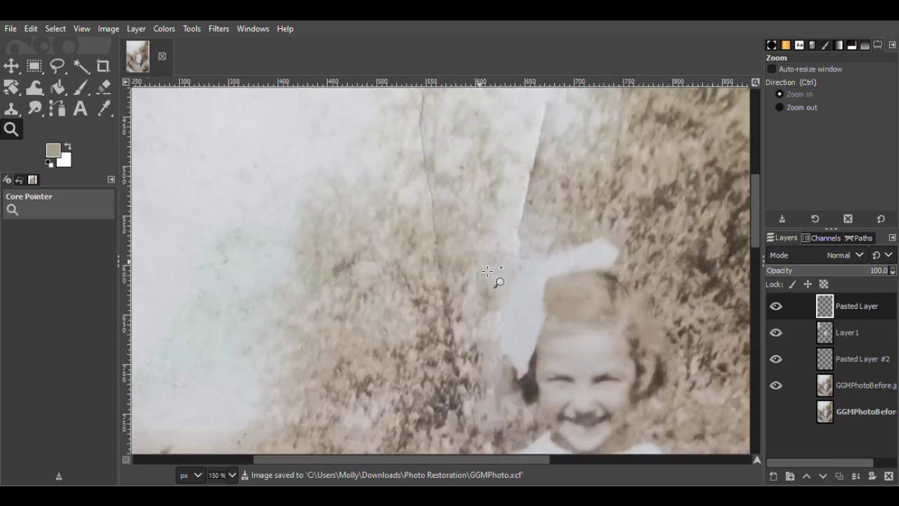
left_click(484, 270)
left_click(776, 306)
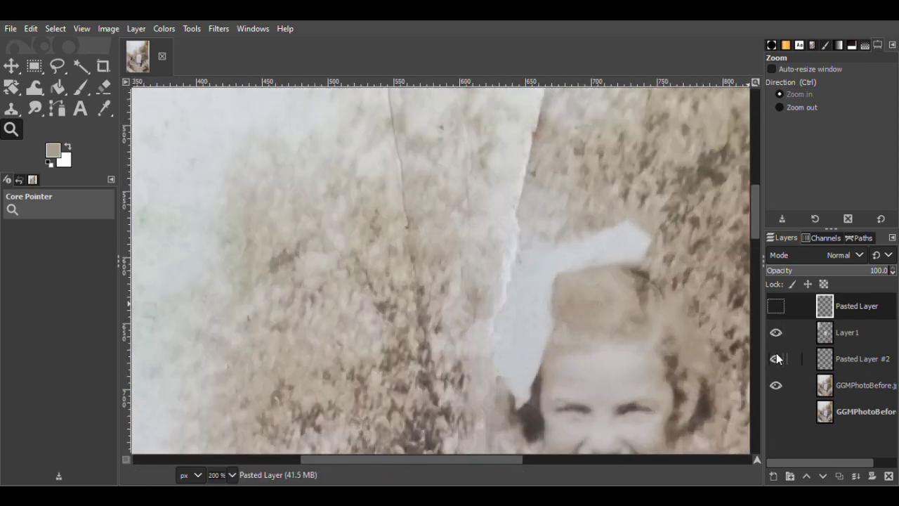
left_click(776, 306)
Lasso a narrow vertical patch of light texture beside the remaining white streak.
left_click(508, 346)
left_click(508, 345)
left_click(508, 345)
left_click(508, 346)
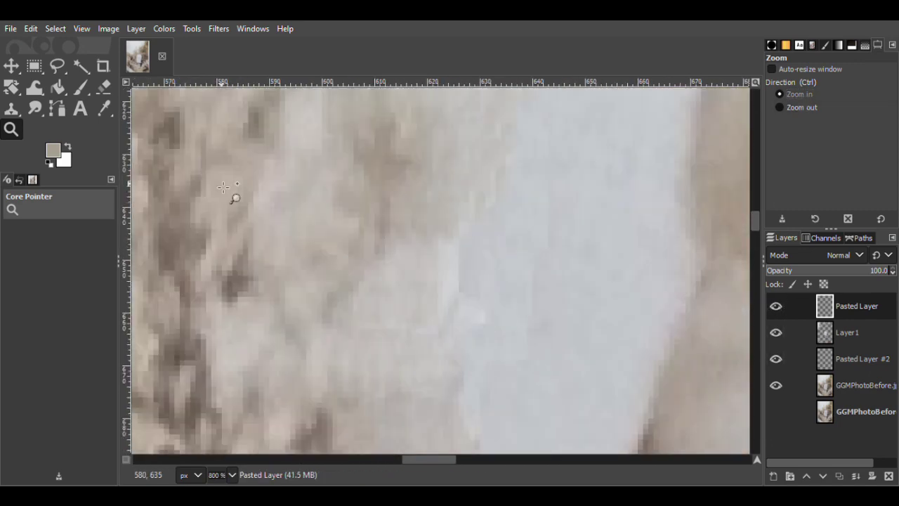
left_click(58, 67)
left_click_drag(425, 247, 390, 263)
key("Return")
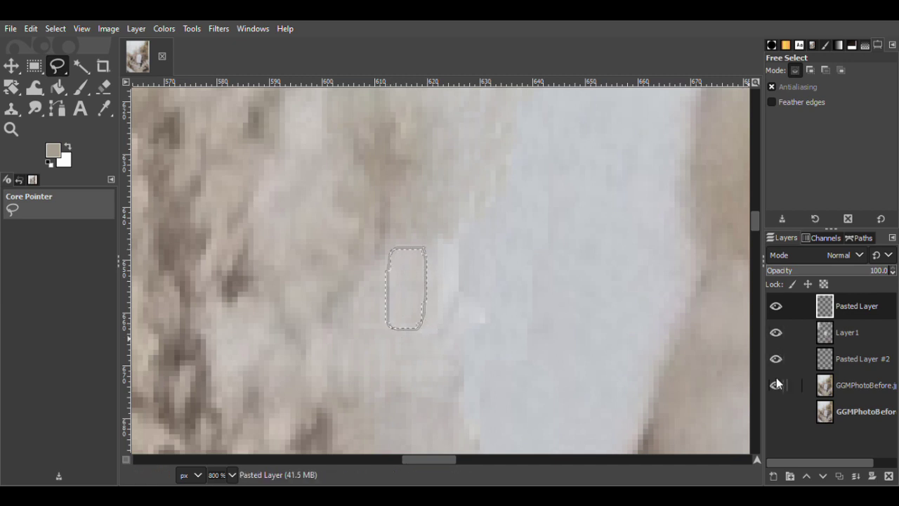
Copy the selected light patch from Layer1 into a new layer.
left_click(778, 332)
left_click(779, 333)
left_click(833, 335)
left_click(11, 66)
key("ctrl+c")
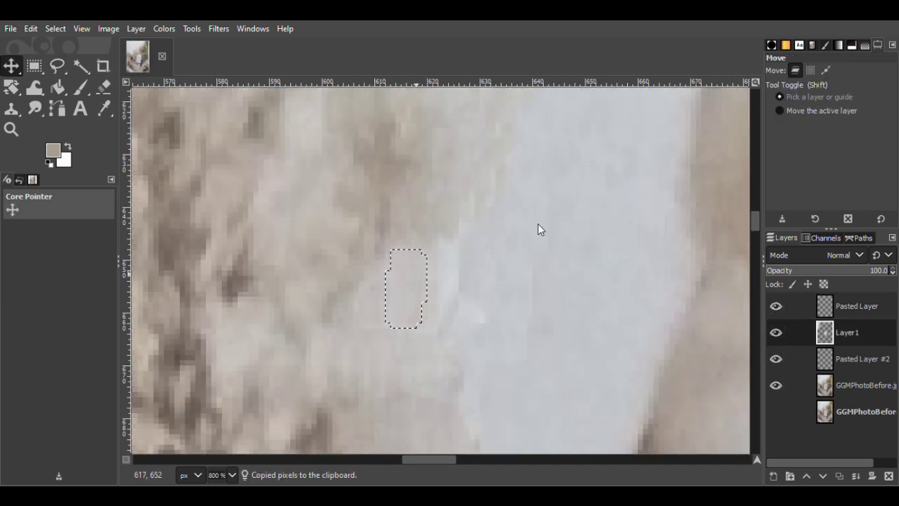
key("ctrl+v")
left_click(774, 476)
Cover the white streak with the light patch and a duplicate, erase the excess, and merge them into Pasted Layer #1.
mouse_move(446, 289)
left_mouse_down()
mouse_move(459, 284)
mouse_move(469, 316)
left_mouse_up()
left_click(104, 87)
key("ctrl+shift+d")
left_click(11, 66)
left_click_drag(437, 278, 453, 276)
key("ctrl+z")
key("ctrl+z")
Lasso a small round patch just above the remaining white speck and copy it from the GGMPhotoBefore layer.
left_click(55, 66)
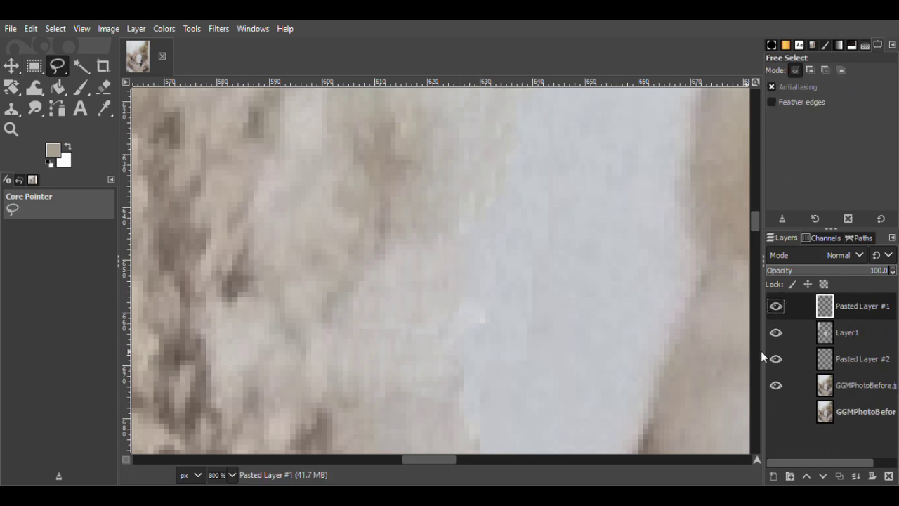
left_click(776, 385)
left_click(775, 385)
mouse_move(495, 272)
left_mouse_down()
mouse_move(465, 296)
mouse_move(496, 274)
left_mouse_up()
left_click(801, 380)
left_click(11, 68)
key("ctrl+c")
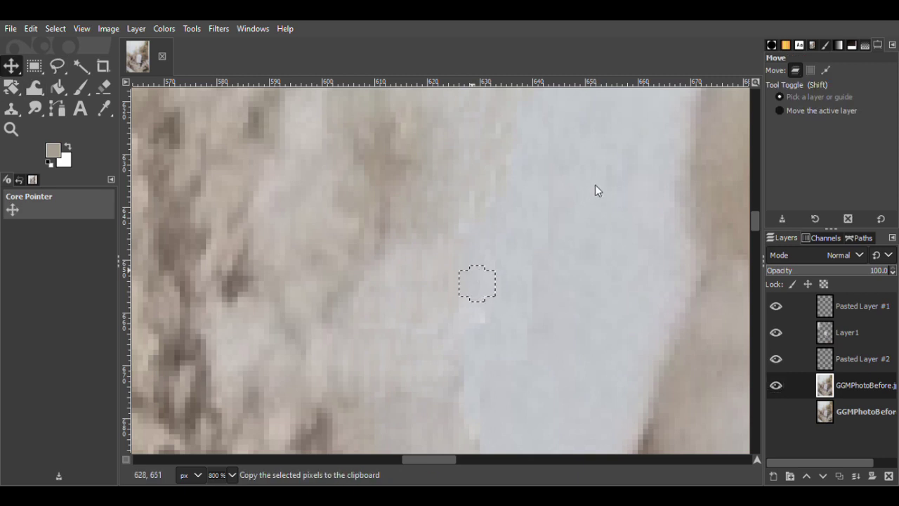
Paste the copied round patch as a new layer over the speck and merge Pasted Layer #2 down into it.
key("ctrl+v")
key("ctrl+shift+n")
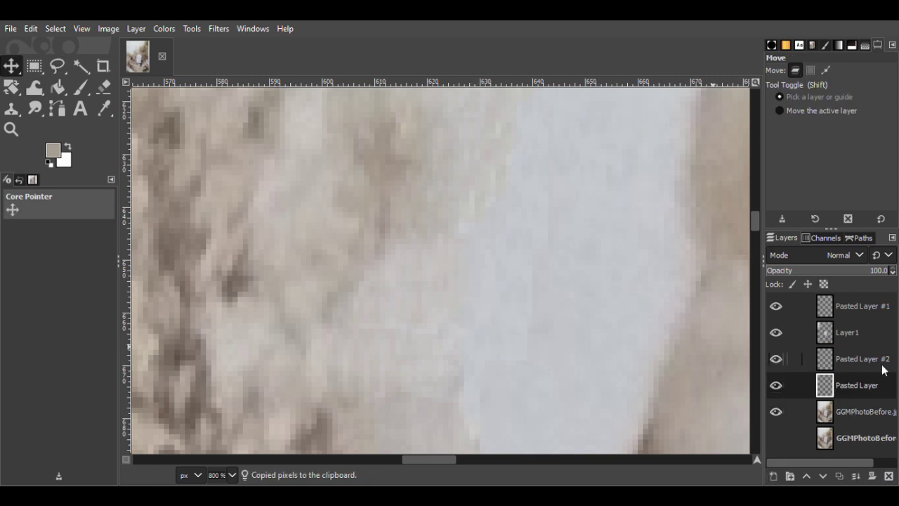
right_click(882, 366)
left_click(783, 164)
left_click(776, 360)
left_click(776, 360)
left_click(775, 306)
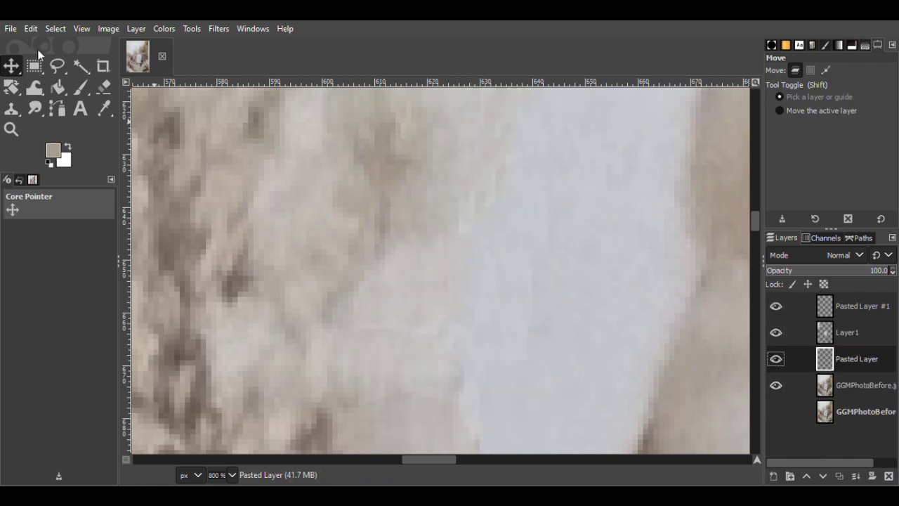
Add a new layer above Pasted Layer and clone nearby GGMPhotoBefore.jpg copy texture over the thin crack's lower end with a size 3 brush.
left_click(11, 129)
left_click(802, 107)
left_click(454, 243)
left_click(454, 242)
left_click_drag(460, 460, 444, 460)
left_click_drag(755, 235, 755, 219)
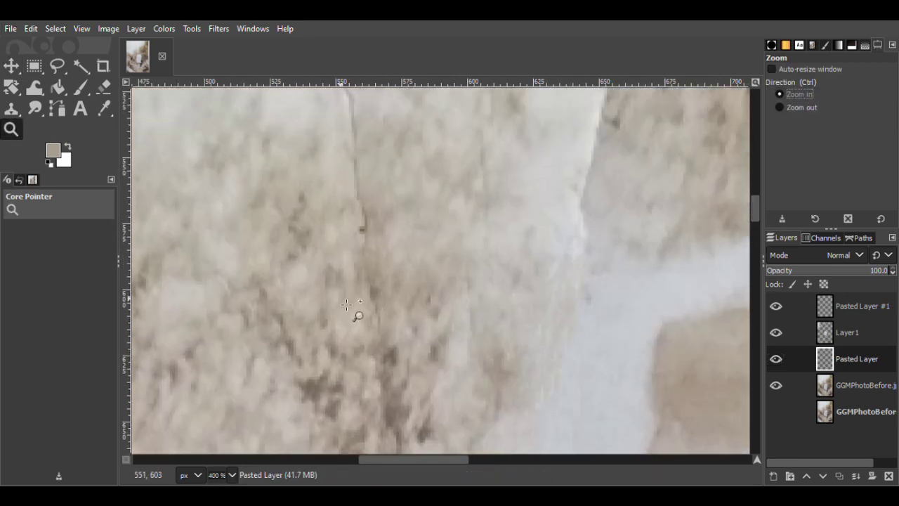
left_click(344, 349)
left_click(369, 385)
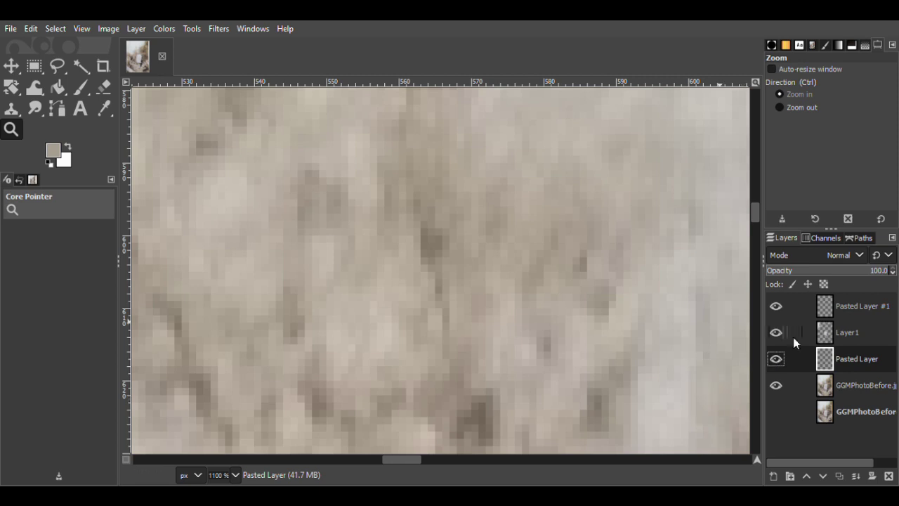
left_click(793, 385)
key("c")
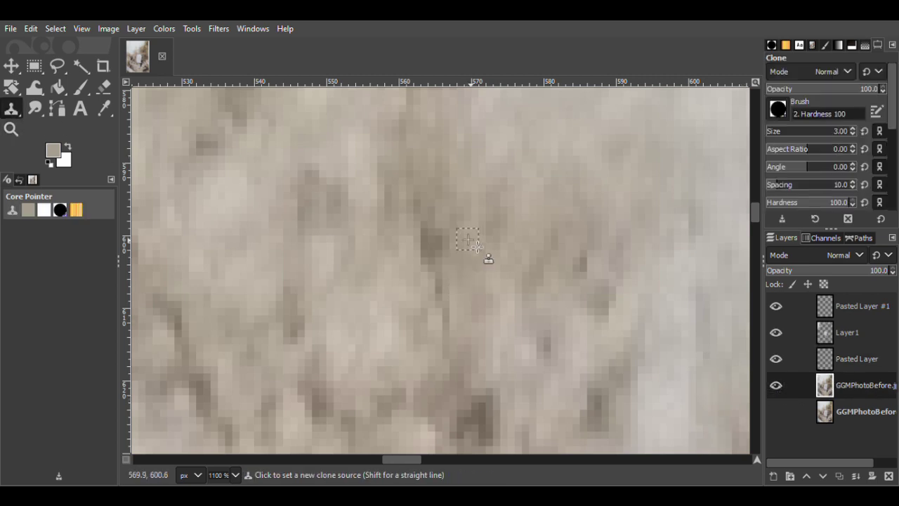
left_click(865, 361)
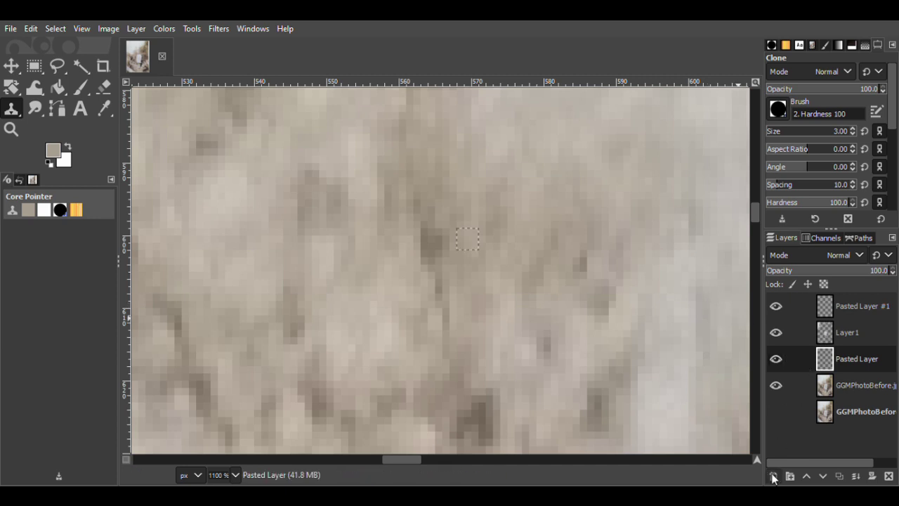
key("shift+ctrl+n")
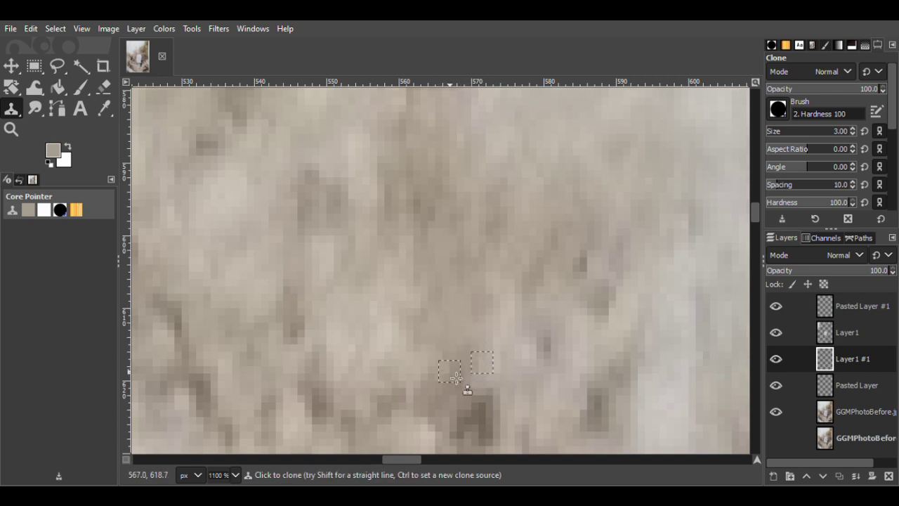
left_click(452, 231, "ctrl")
Sample clean photo texture just below the dark hook-shaped mark in the crack and clone over the mark on Layer1 #1.
left_click_drag(757, 218, 756, 215)
left_click_drag(407, 459, 405, 459)
scroll(753, 207, "up", 3)
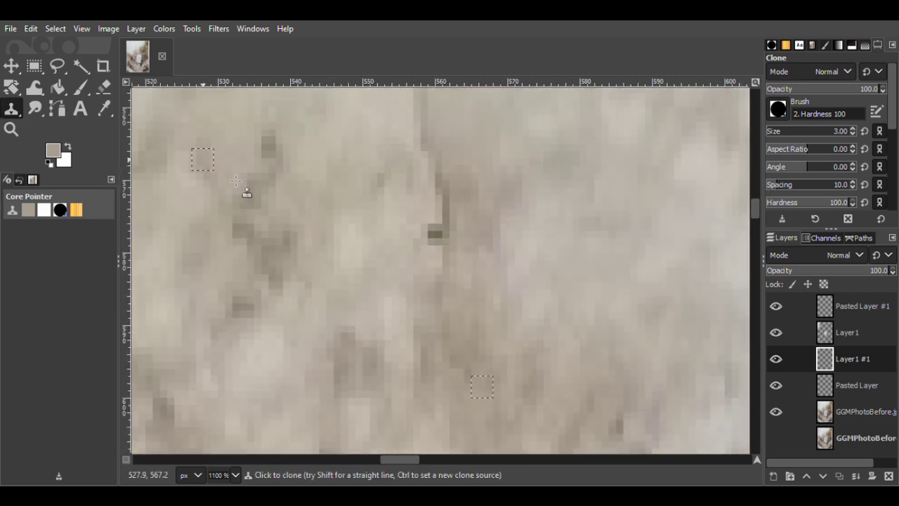
left_click(856, 416)
left_click(424, 256, "ctrl")
left_click(856, 358)
left_click(431, 234)
left_click(445, 241)
left_click(446, 216)
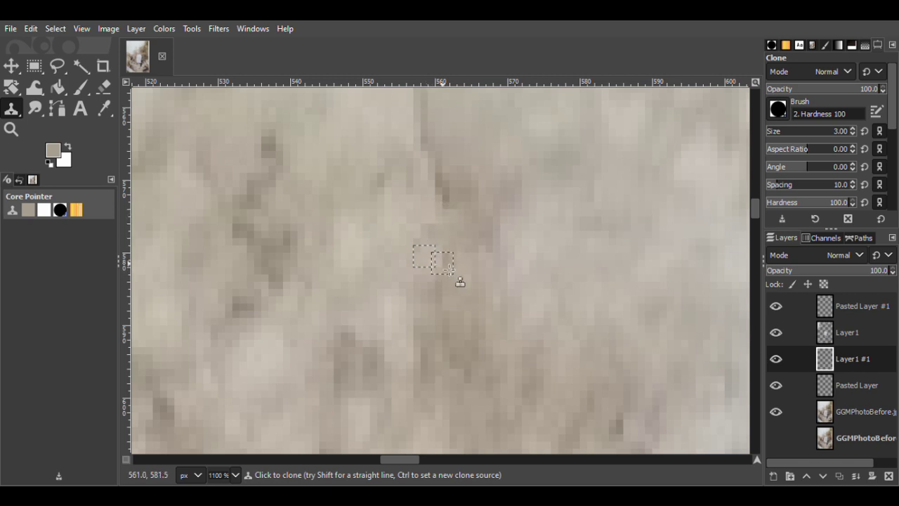
Resample the photo texture left of the short dark line above the covered hook mark and clone over that line on Layer1 #1.
left_click(432, 204, "ctrl")
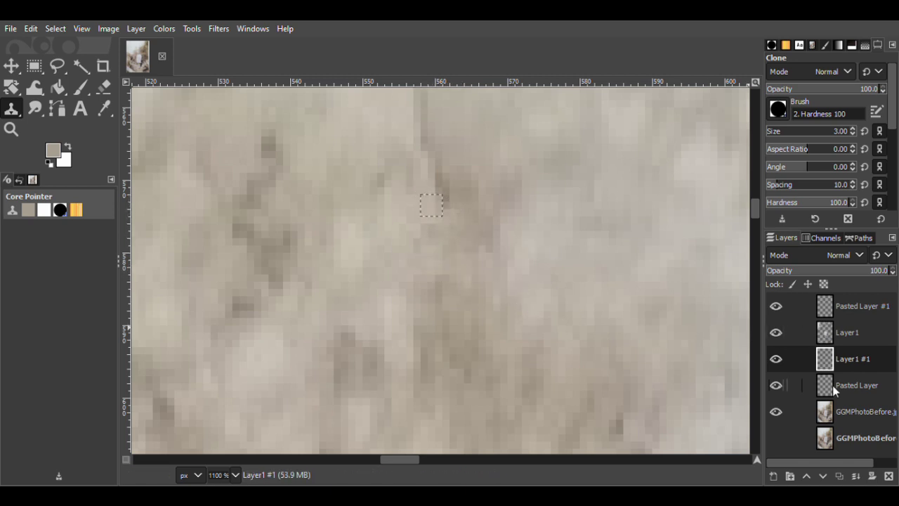
left_click(848, 413)
left_click(430, 204, "ctrl")
left_click(856, 359)
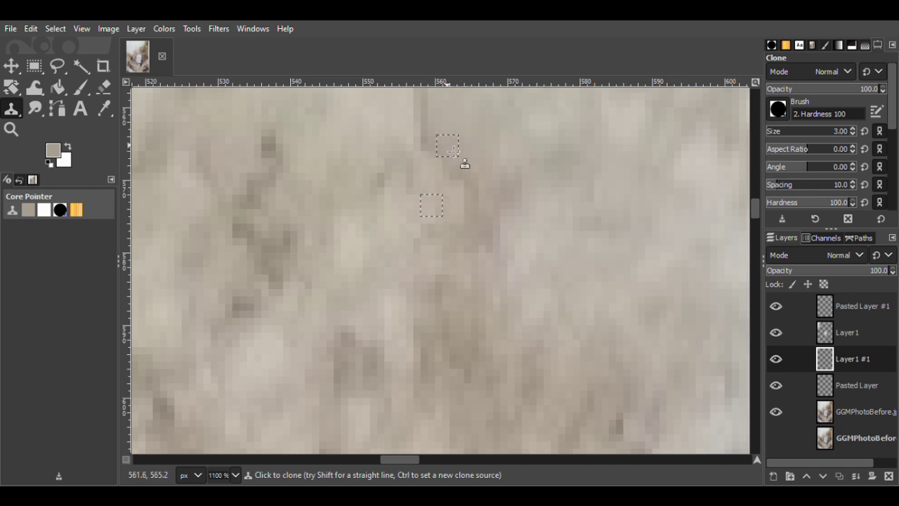
Clone texture sampled right of the crack over its slanted part and the straight line above, up to the remaining dark stub.
scroll(756, 207, "up", 2)
scroll(380, 458, "right", 1)
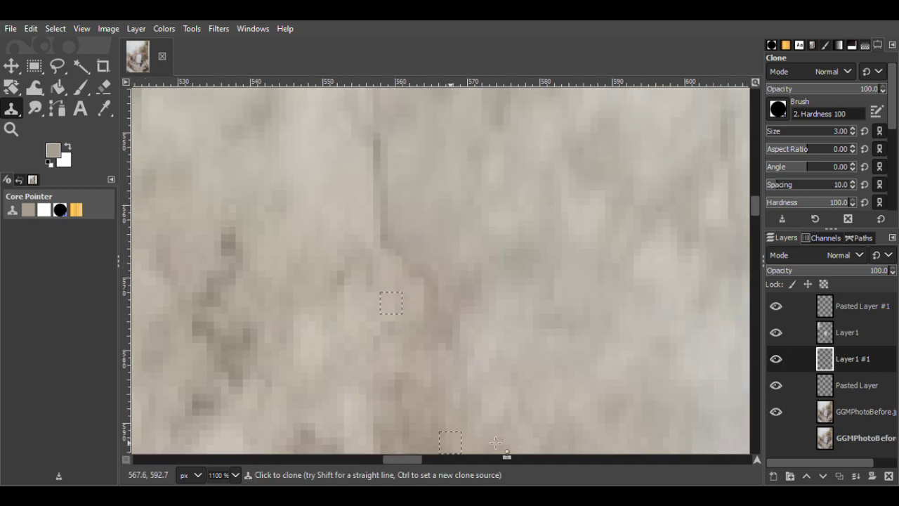
key("Page_Down")
key("Page_Down")
key("Page_Up")
key("Page_Up")
key("Page_Down")
key("Page_Down")
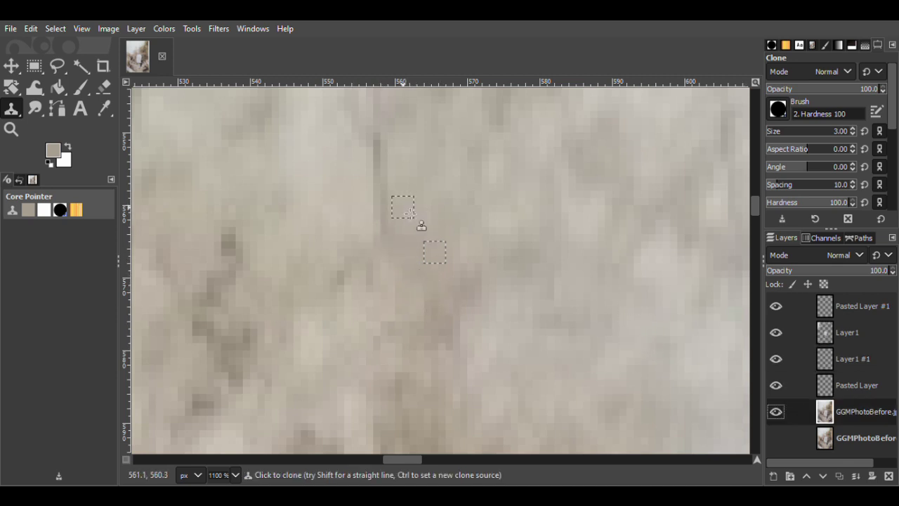
key("Page_Up")
key("Page_Up")
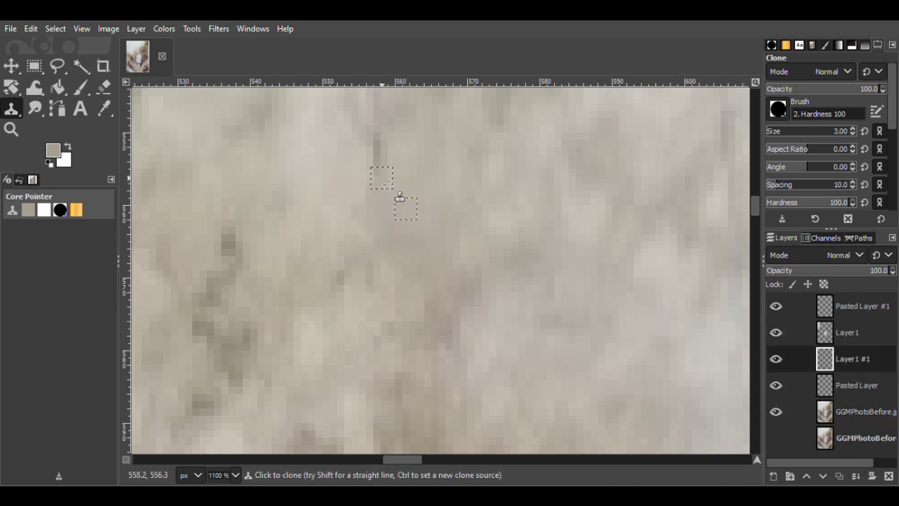
Sample light photo texture left of the remaining dark stub and clone over the stub on Layer1 #1.
key("Page_Down")
key("Page_Down")
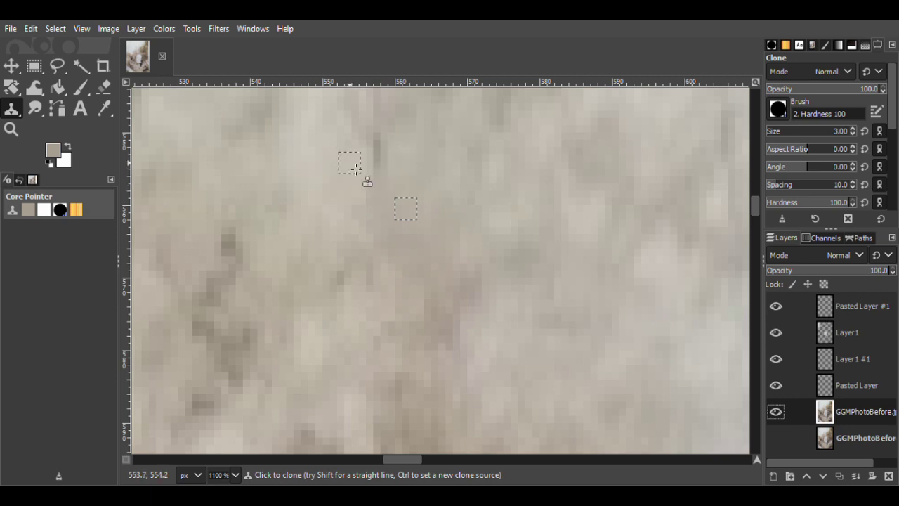
left_click(344, 166, "ctrl")
left_click(840, 366)
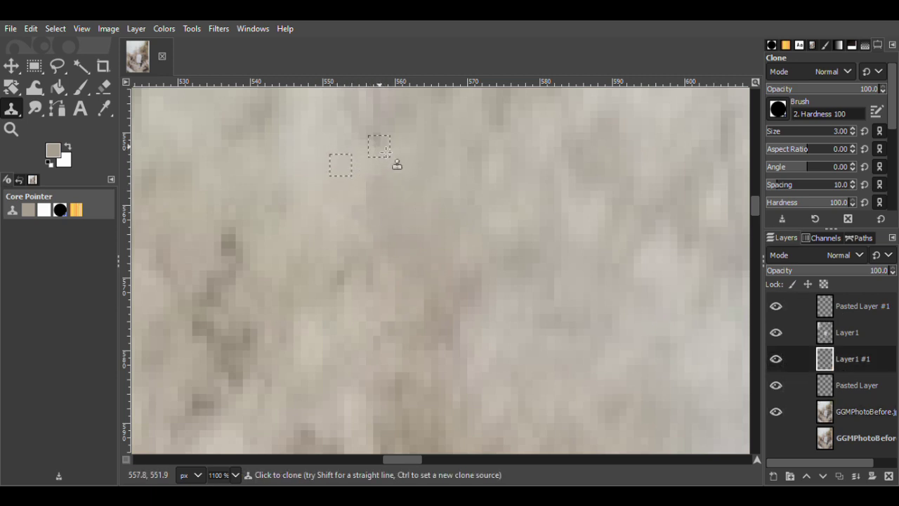
Sample photo texture right of the next crack section and clone over its straight lower end on Layer1 #1.
left_click_drag(756, 208, 753, 200)
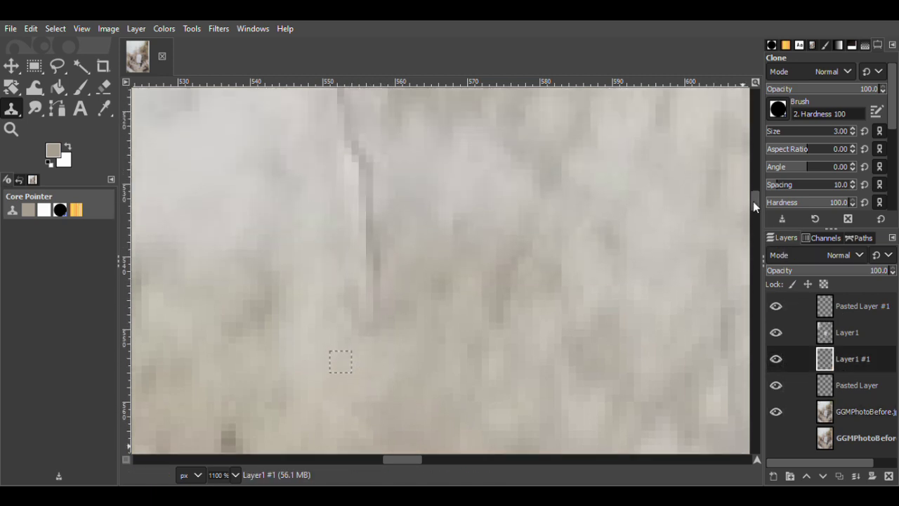
left_click_drag(407, 460, 403, 460)
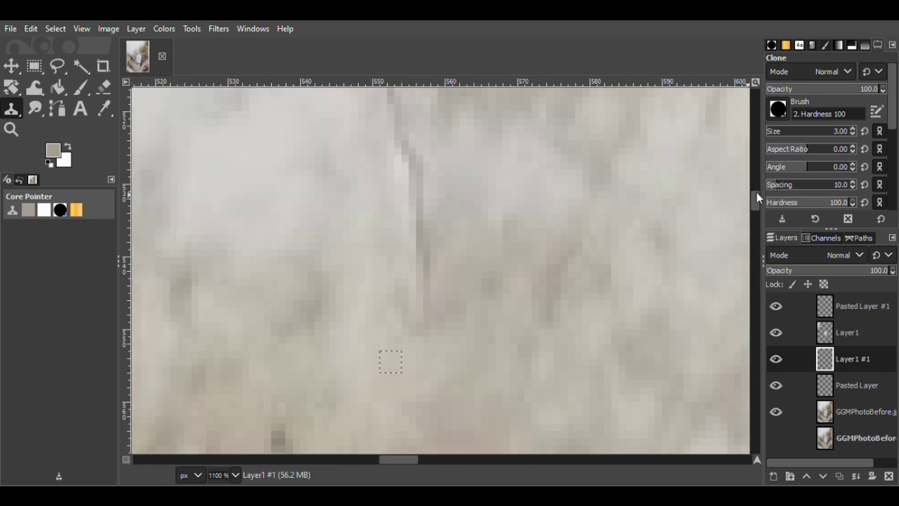
left_click_drag(757, 193, 756, 188)
left_click(851, 405)
key("Page_Up")
key("Page_Up")
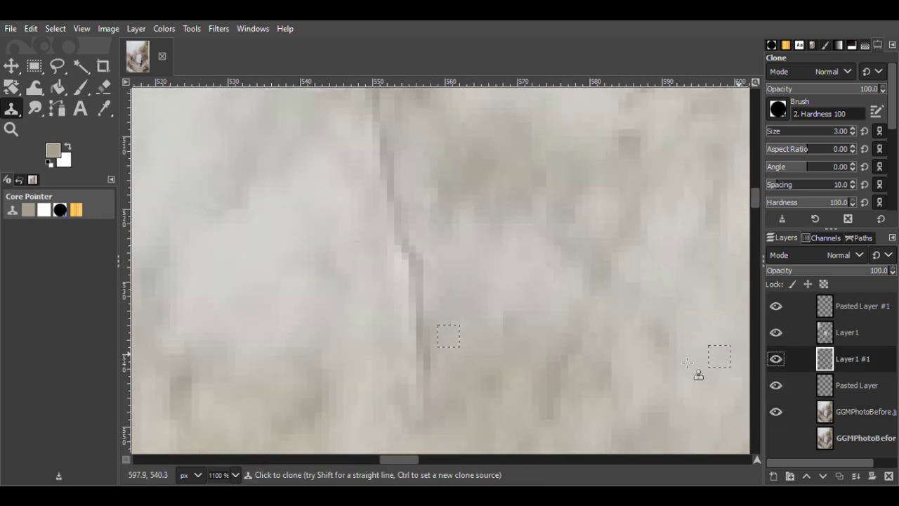
left_click(424, 331)
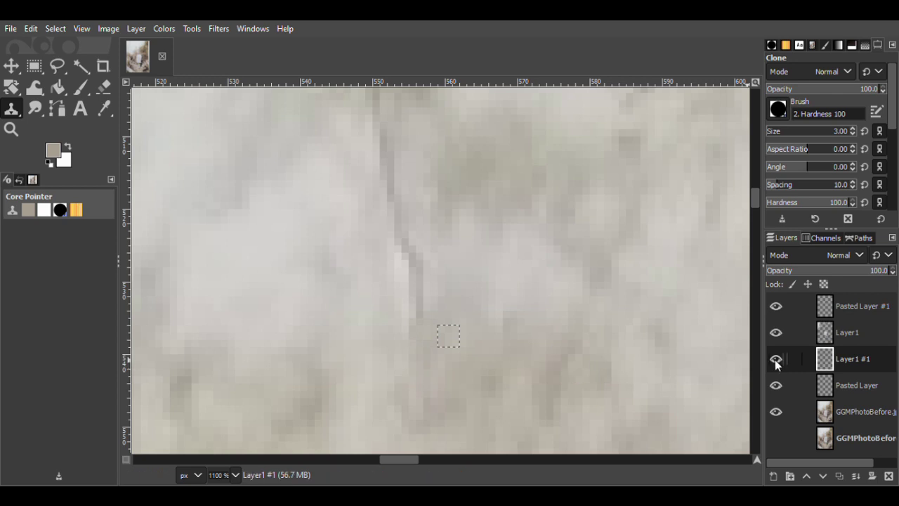
Clone resampled photo texture over the crack's bend, the white speck beside it and the dark line directly above on Layer1 #1.
left_click(829, 412)
left_click(851, 360)
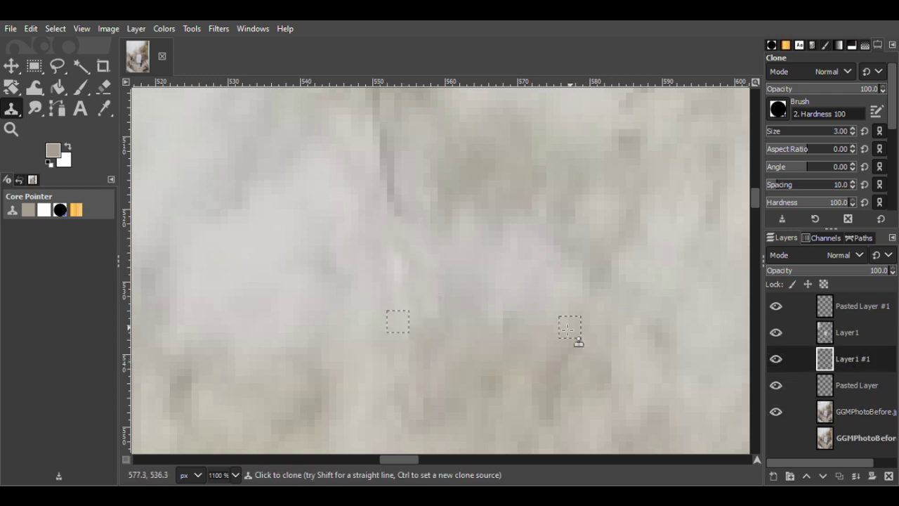
left_click(407, 282)
left_click(849, 408)
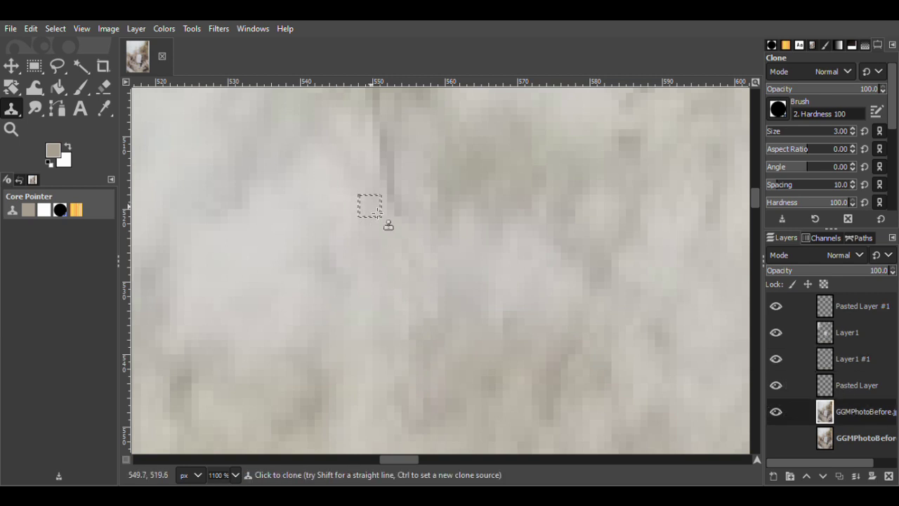
left_click(838, 354)
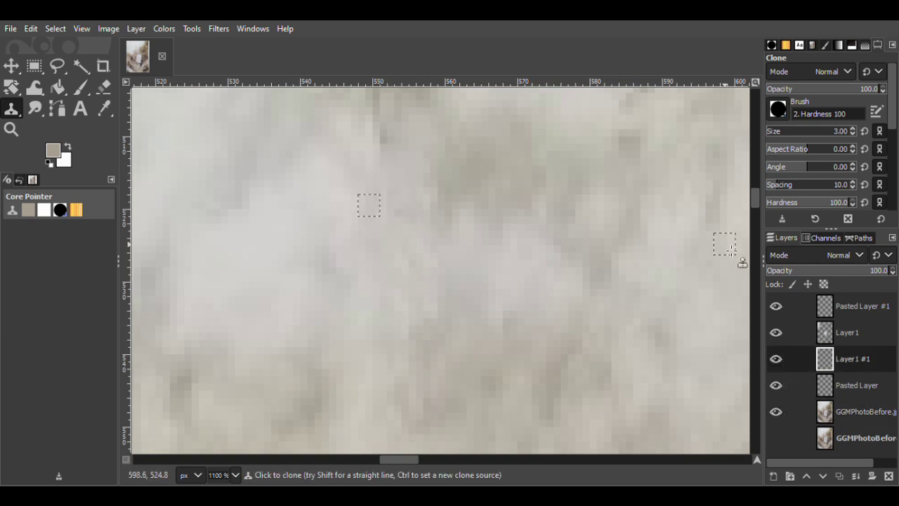
Clone light texture from left of the crack over its dark end just below the brown patch on Layer1 #1.
left_click_drag(753, 202, 754, 197)
left_click_drag(404, 458, 403, 458)
left_click(864, 415)
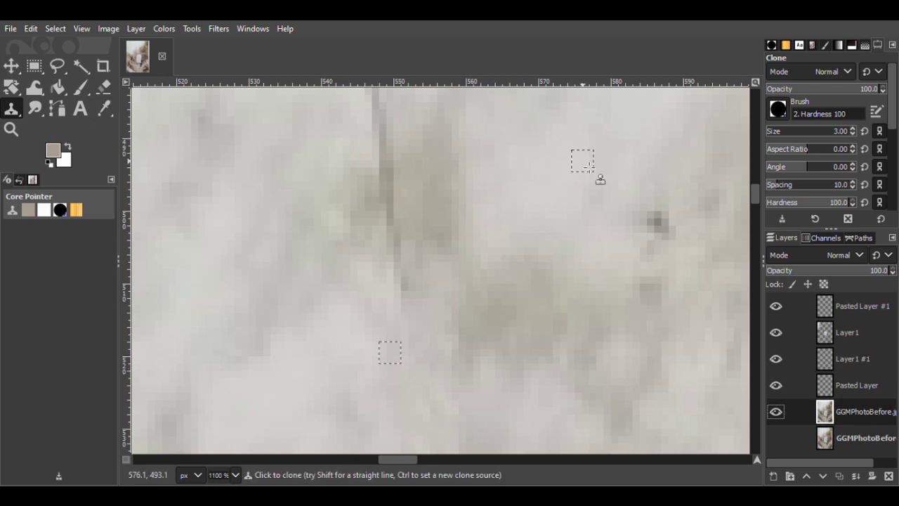
left_click(841, 359)
left_click(406, 279)
left_click(395, 263)
Sample the photo beside the crack at the brown patch's lower edge and clone over the line there on Layer1 #1.
left_click(842, 412)
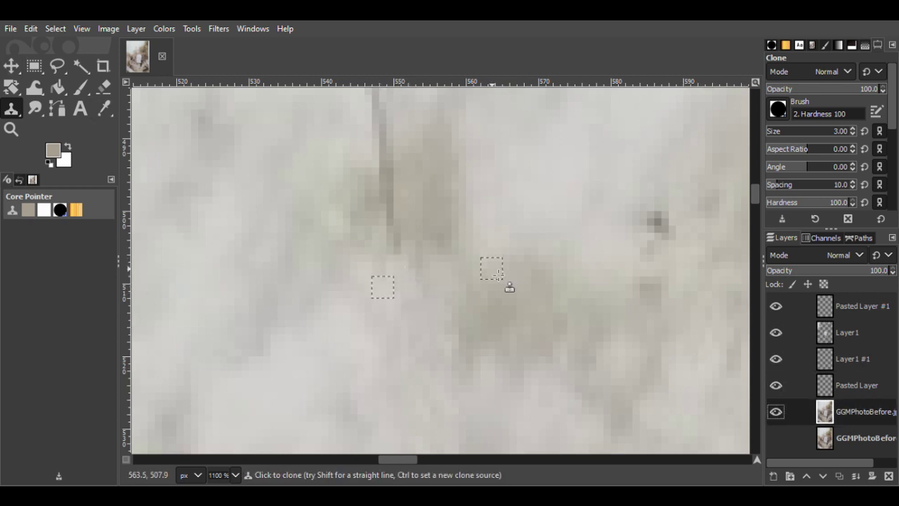
left_click(375, 243, "ctrl")
left_click(841, 359)
left_click(390, 246)
left_click(389, 228)
left_click(390, 217)
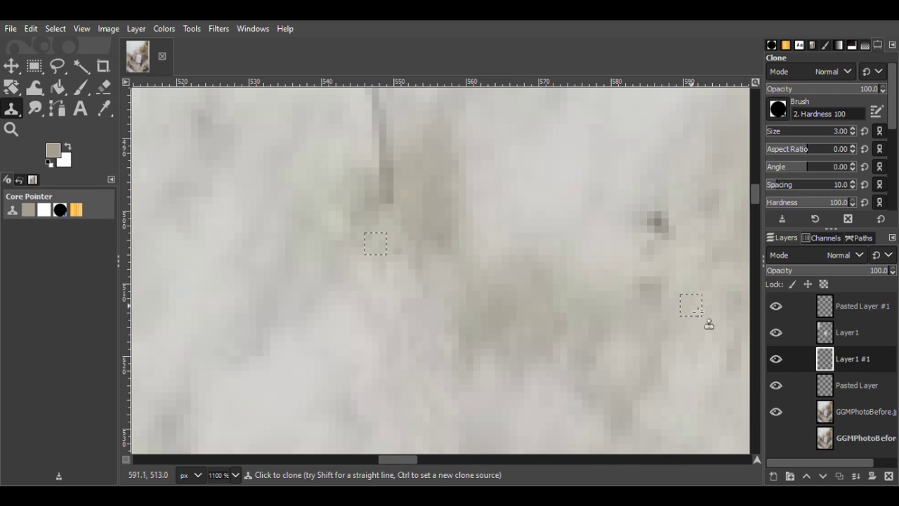
Clone brown and adjacent light texture over the crack through the brown patch and just above it on Layer1 #1.
left_click(842, 412)
left_click(845, 360)
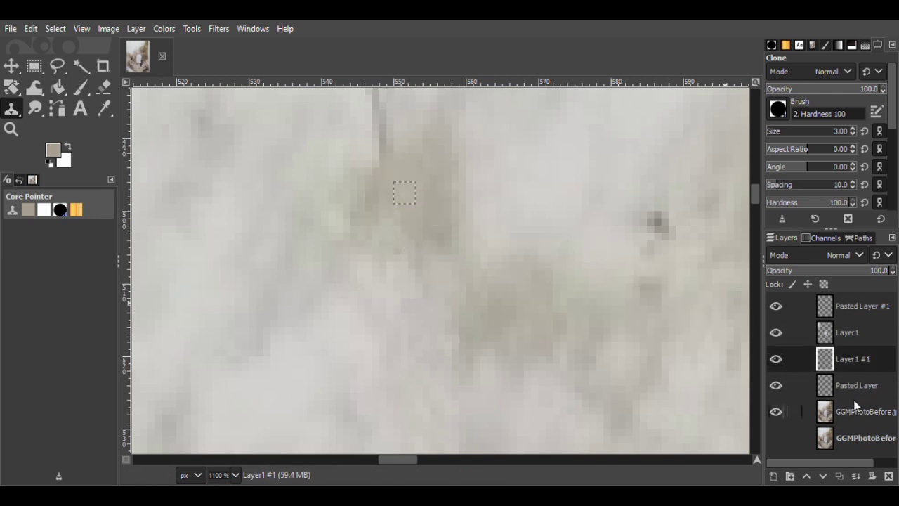
left_click(852, 406)
left_click(849, 366)
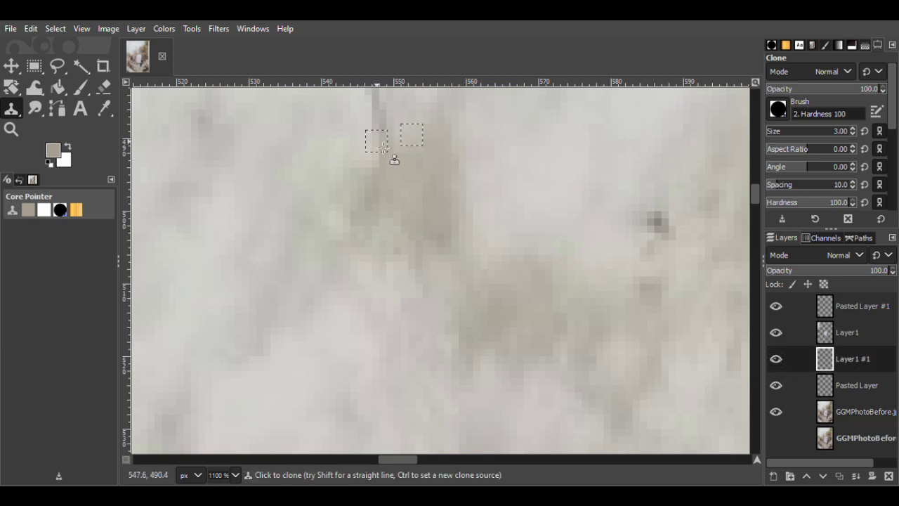
Sample light photo texture beside the isolated dark spot right of the crack and clone over the spot on Layer1 #1.
left_click(850, 410)
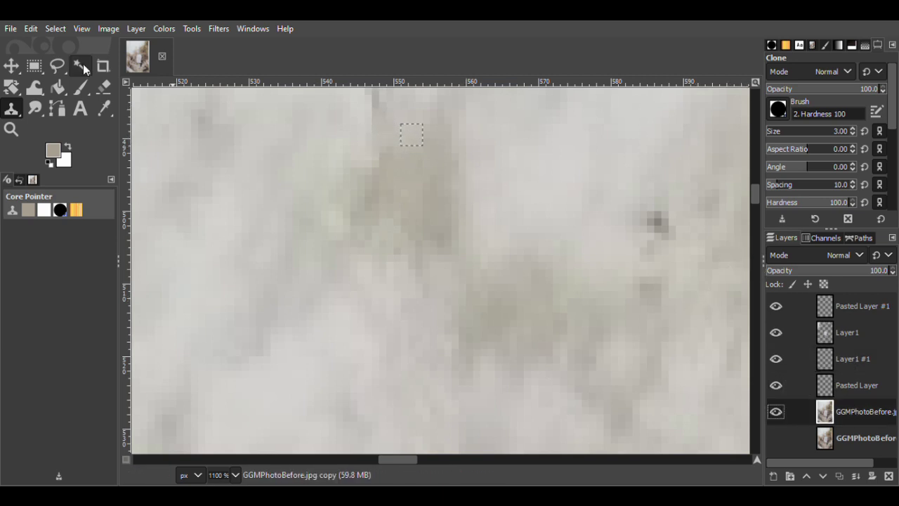
left_click(851, 356)
left_click(656, 223)
left_click(665, 227)
Sample light photo texture left of the crack above the brown patch and clone along its long lower stretch on Layer1 #1.
left_click(836, 409)
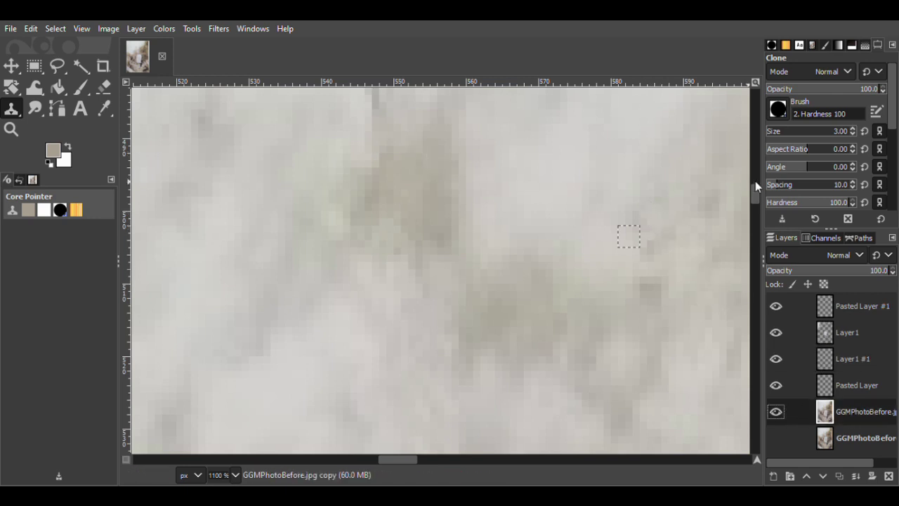
left_click_drag(755, 194, 754, 187)
left_click_drag(406, 458, 401, 458)
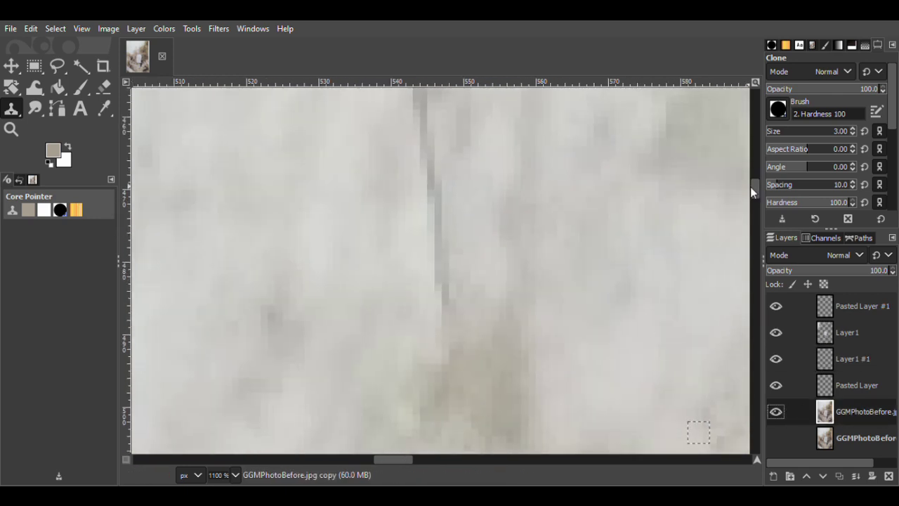
scroll(753, 187, "up", 2)
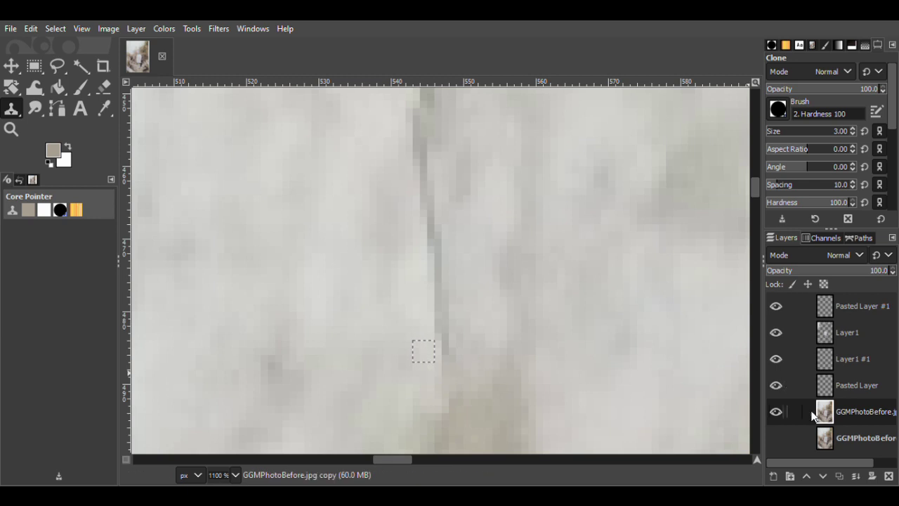
left_click(793, 358)
left_click_drag(450, 351, 433, 222)
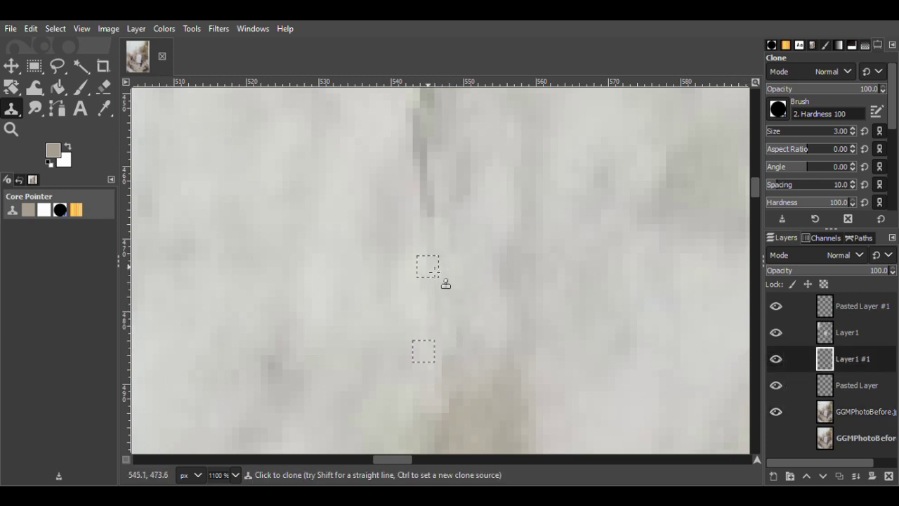
Sample photo texture right of the crack's remaining narrow tip and clone upward over the tip on Layer1 #1.
left_click(795, 411)
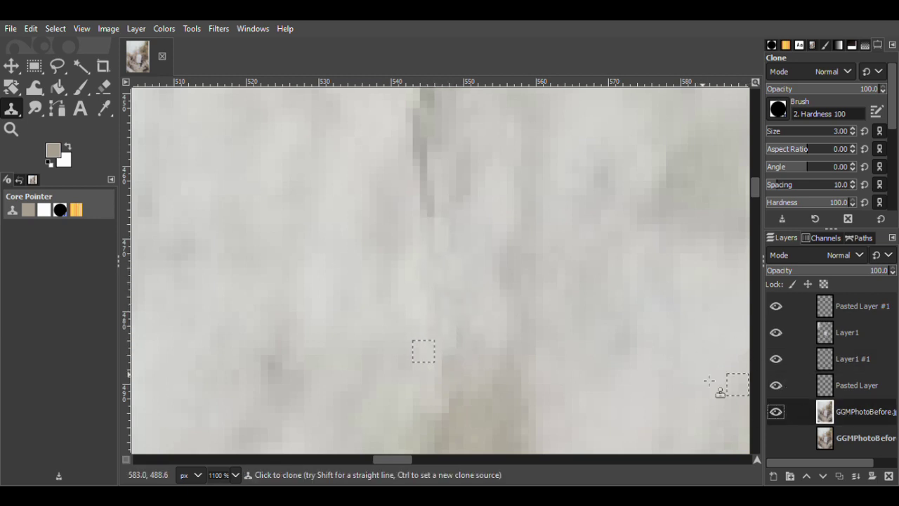
left_click(835, 358)
left_click_drag(423, 175, 423, 161)
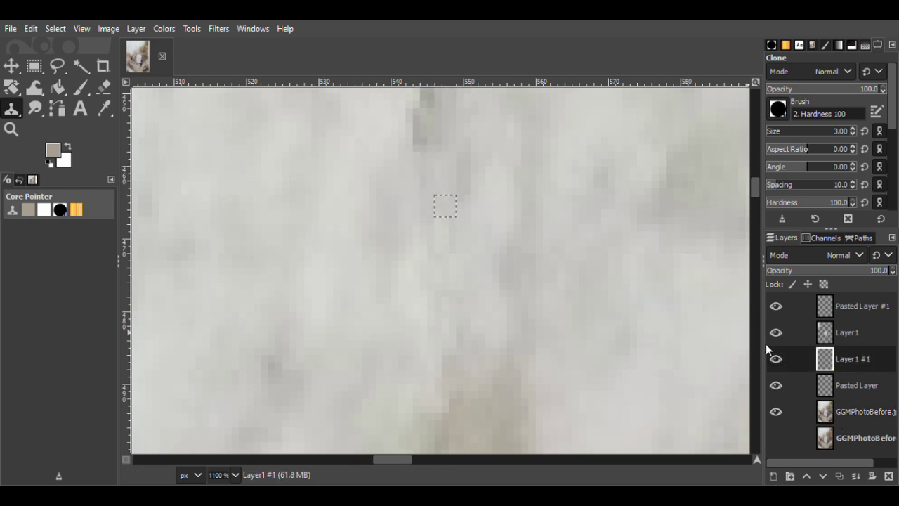
Sample photo texture right of the crack above the repaired tip and clone upward over its next dark stretch on Layer1 #1.
left_click(793, 411)
left_click_drag(751, 186, 751, 181)
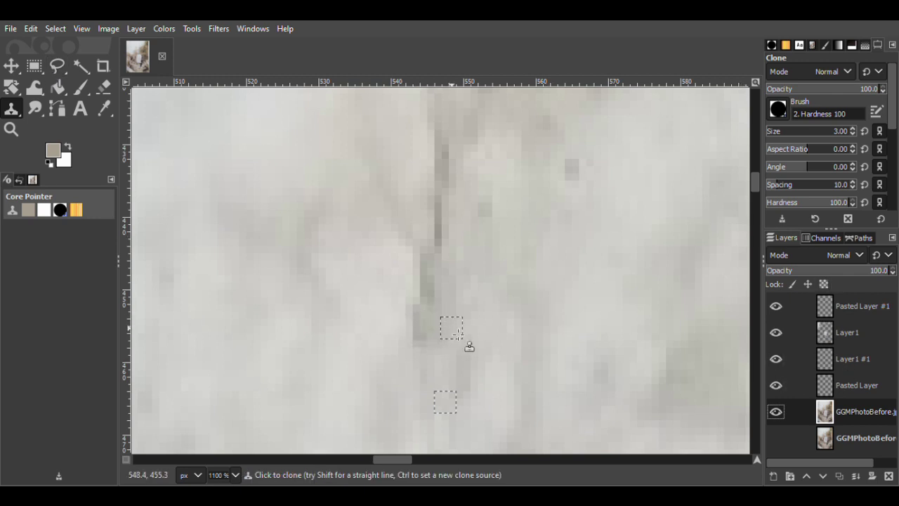
key("Page_Up")
key("Page_Up")
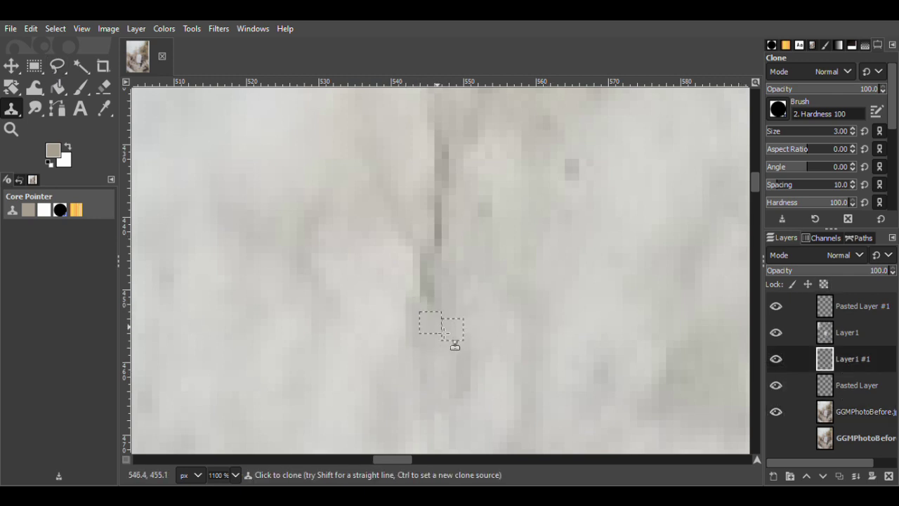
key("Page_Down")
key("Page_Down")
key("Page_Up")
key("Page_Up")
left_click_drag(430, 258, 439, 234)
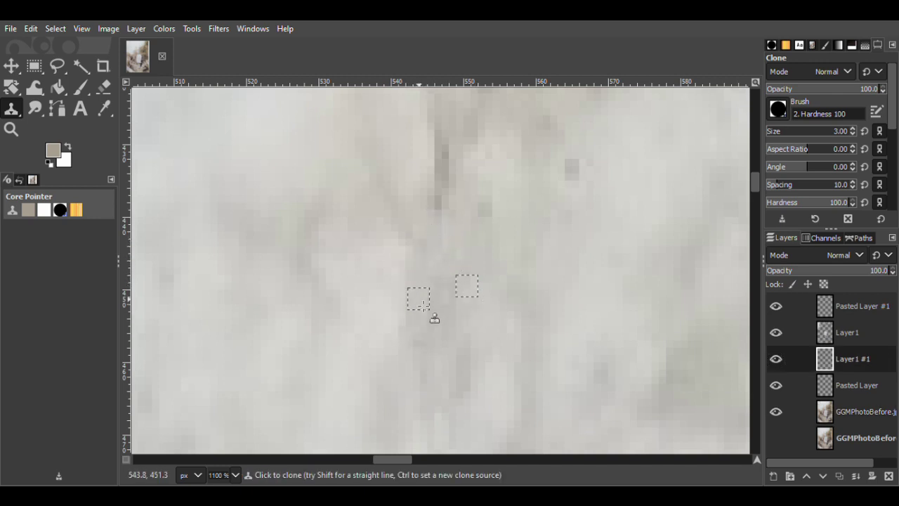
Sample light photo texture right of the crack just below the brown area and clone over the adjacent dark segment on Layer1 #1.
left_click_drag(756, 190, 756, 188)
left_click(776, 357)
left_click(777, 357)
left_click(849, 405)
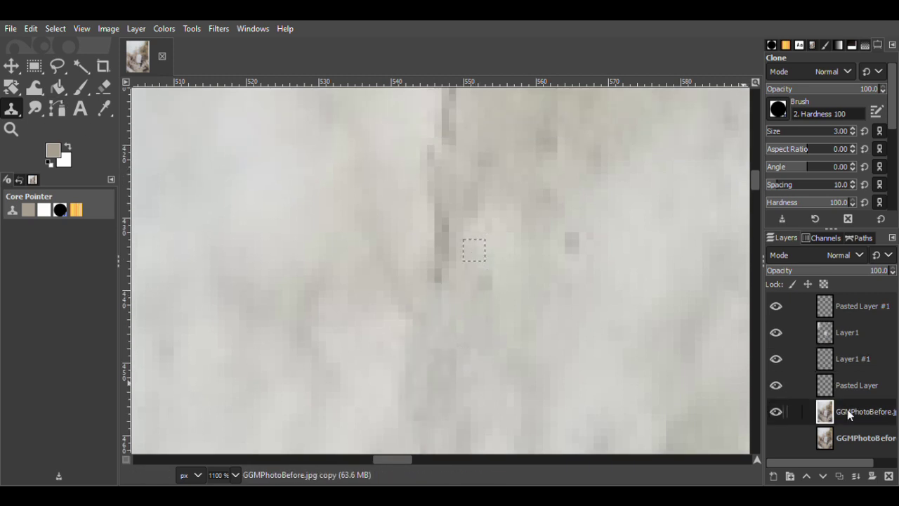
left_click(869, 360)
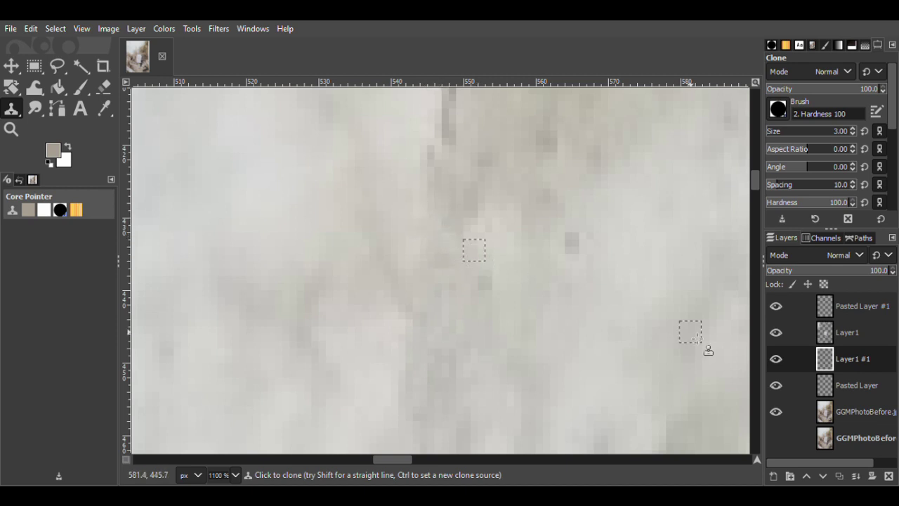
Sample photo texture just below the small dark spot near the crack and clone over the spot on Layer1 #1.
scroll(754, 153, "up", 2)
left_click(864, 412)
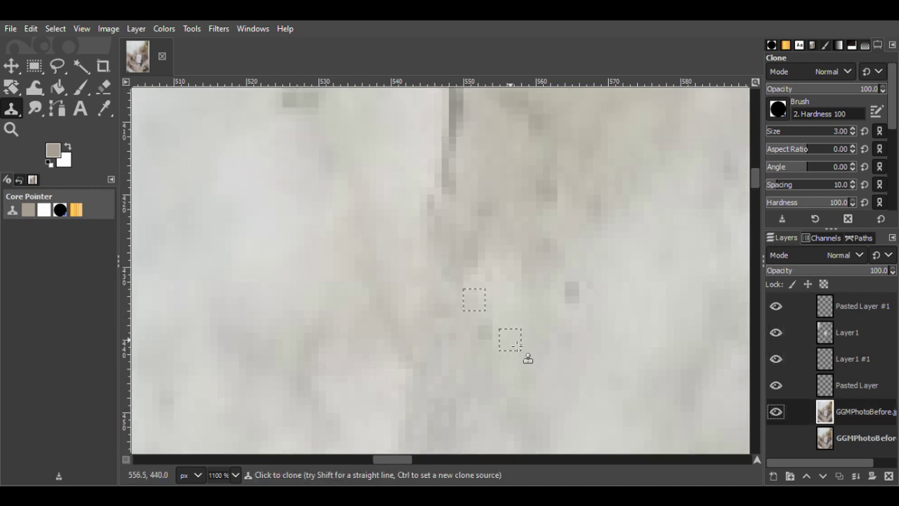
left_click(489, 358, "ctrl")
left_click(842, 360)
left_click(488, 334)
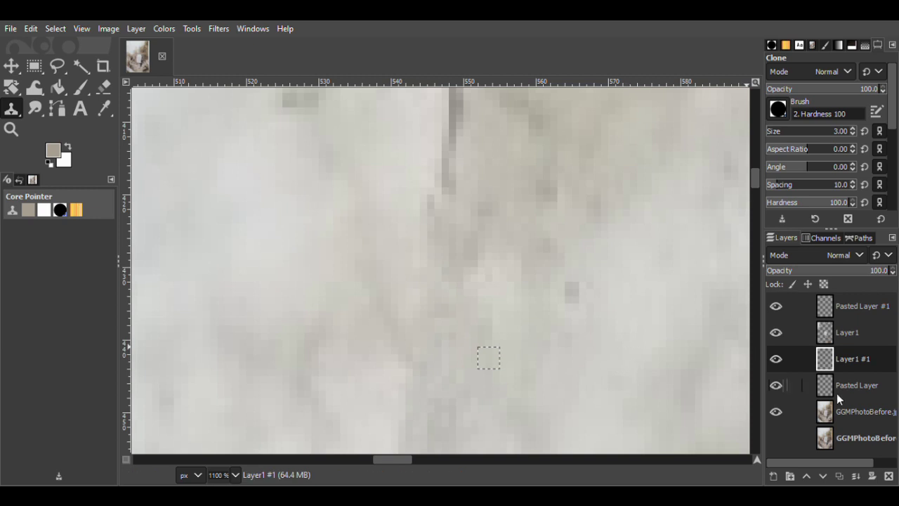
Sample light photo texture below the isolated dark spot farther right of the crack and clone over it on Layer1 #1.
left_click(835, 411)
left_click(568, 322, "ctrl")
left_click(824, 363)
left_click(572, 294)
Sample brownish photo texture below the dark spot in the brown area and clone over the spot on Layer1 #1.
left_click(830, 412)
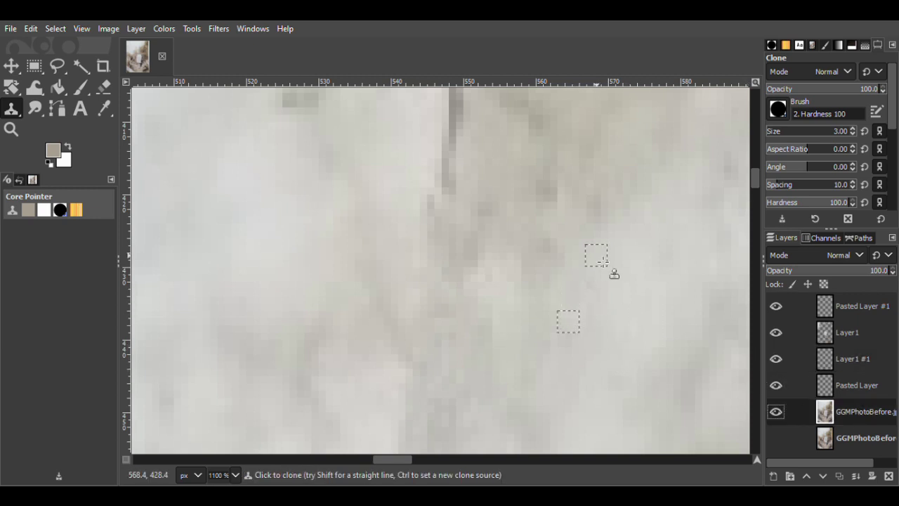
left_click(546, 227, "ctrl")
key("Page_Up")
key("Page_Up")
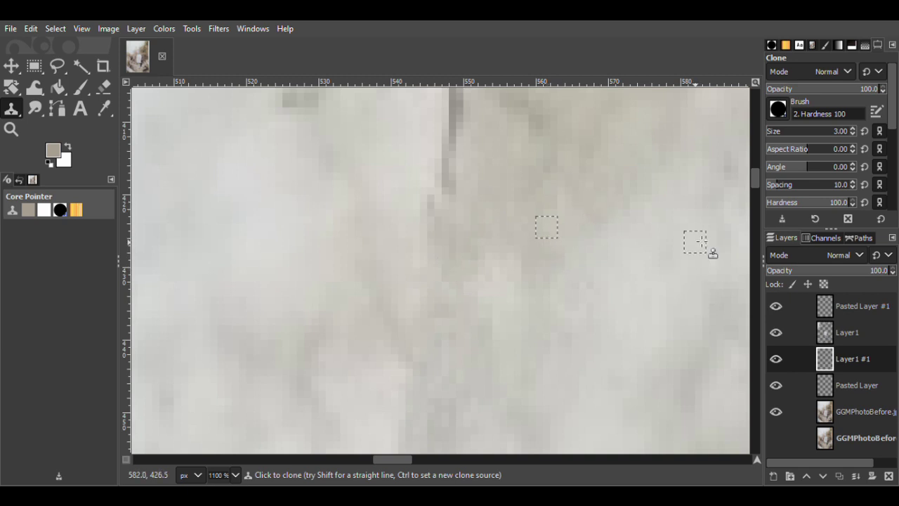
Sample brown photo texture right of the crack and clone upward over the dark line along the brown area's edge on Layer1 #1.
scroll(758, 184, "up", 2)
left_click(853, 412)
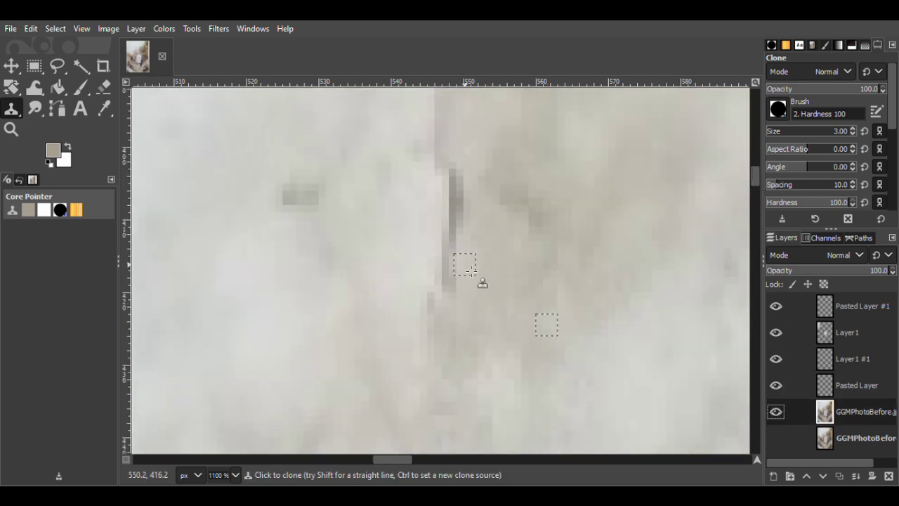
left_click(852, 359)
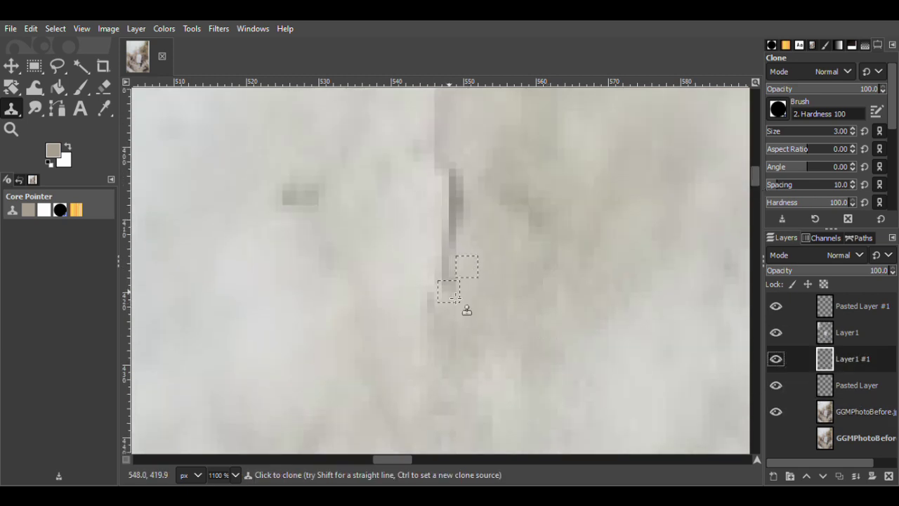
left_click(459, 217)
left_click(457, 196)
left_click(458, 180)
Sample light photo texture left of the crack and clone it along the brown area's straight edge on Layer1 #1.
left_click(804, 411)
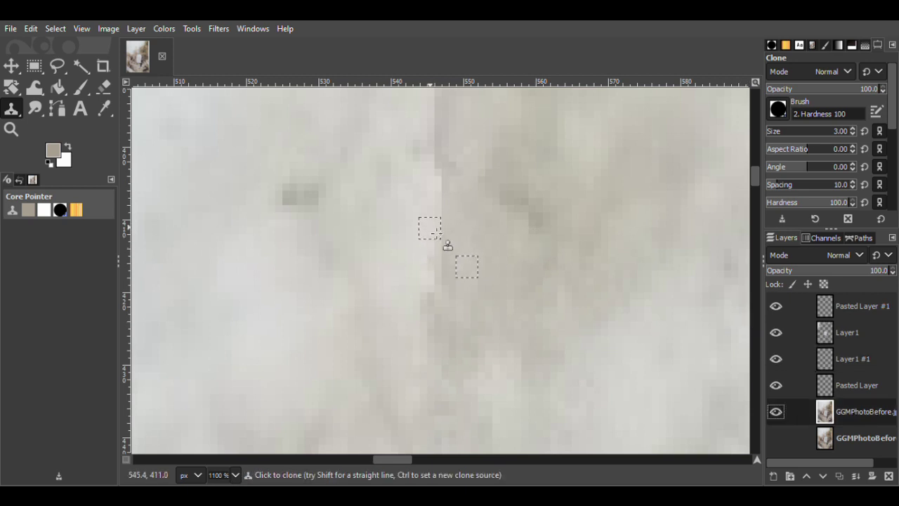
left_click(373, 289, "ctrl")
left_click(852, 358)
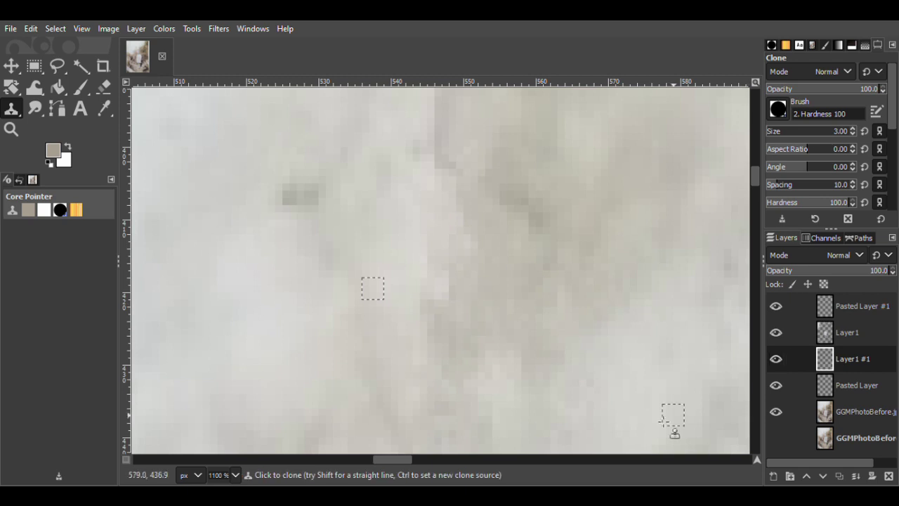
Sample light photo texture below the dark smudge left of the crack and clone over the smudge on Layer1 #1.
left_click(800, 411)
left_click(278, 223, "ctrl")
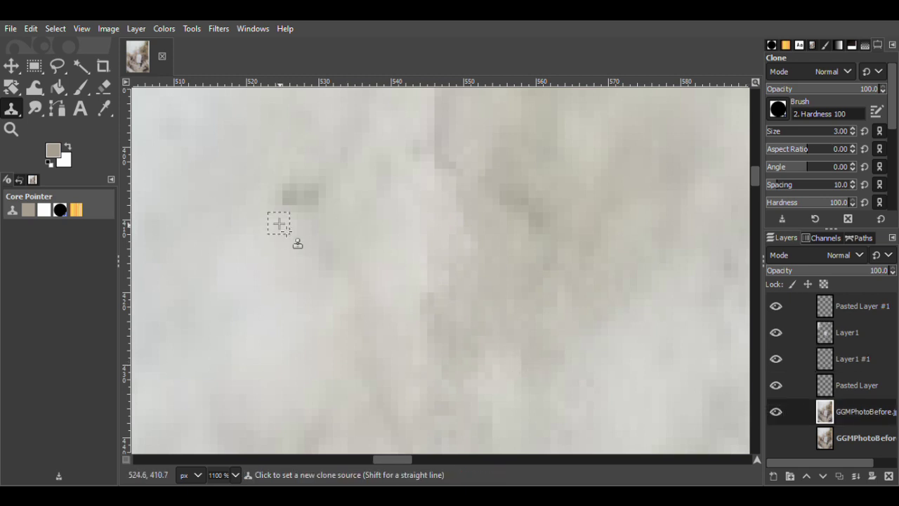
left_click(852, 359)
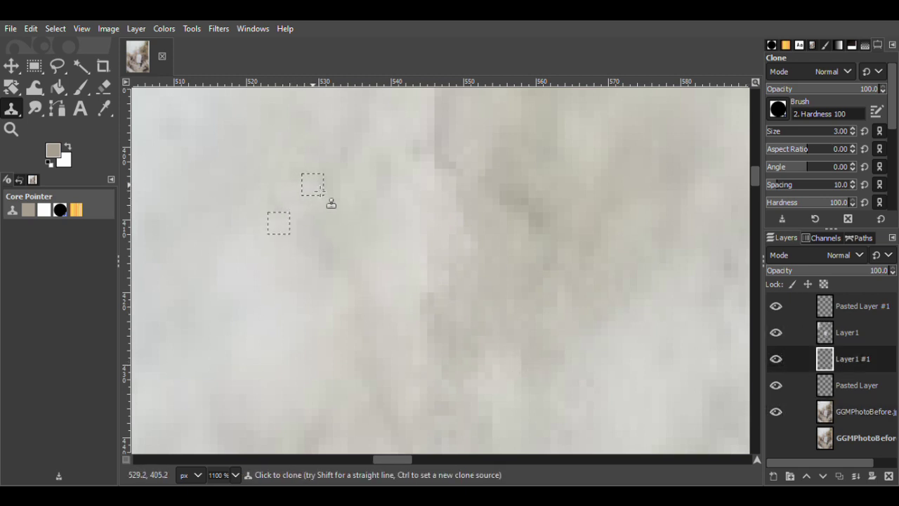
Clone light photo texture sampled at two points left of the crack over its upper dark stretch and edge on Layer1 #1.
scroll(758, 182, "up", 3)
left_click(787, 412)
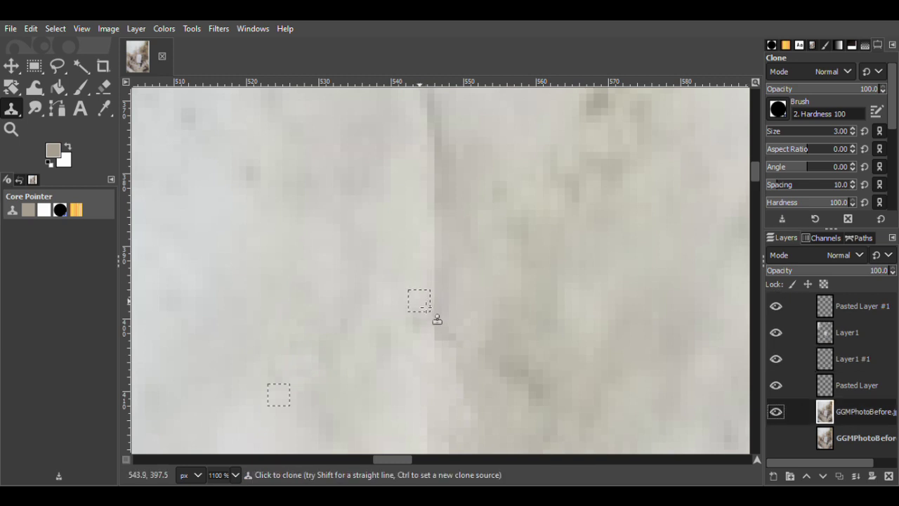
left_click(358, 155, "ctrl")
left_click(852, 359)
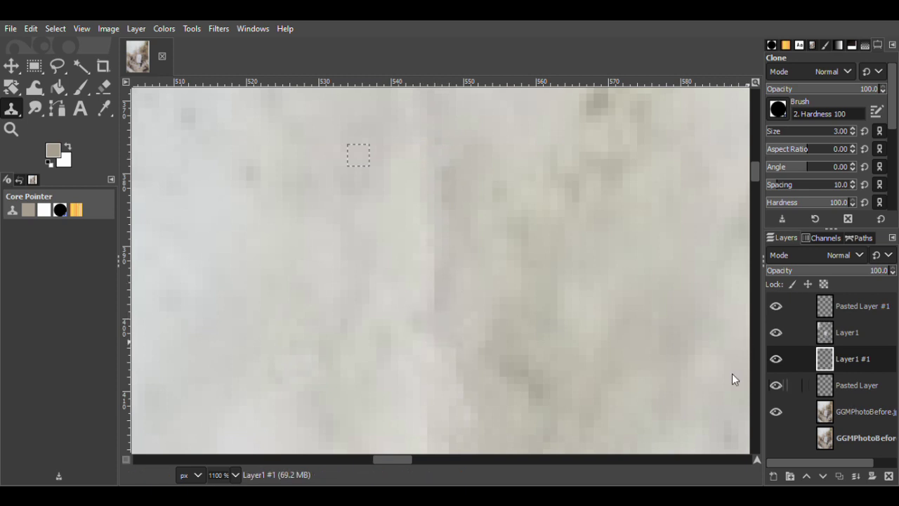
left_click(850, 412)
left_click(377, 311, "ctrl")
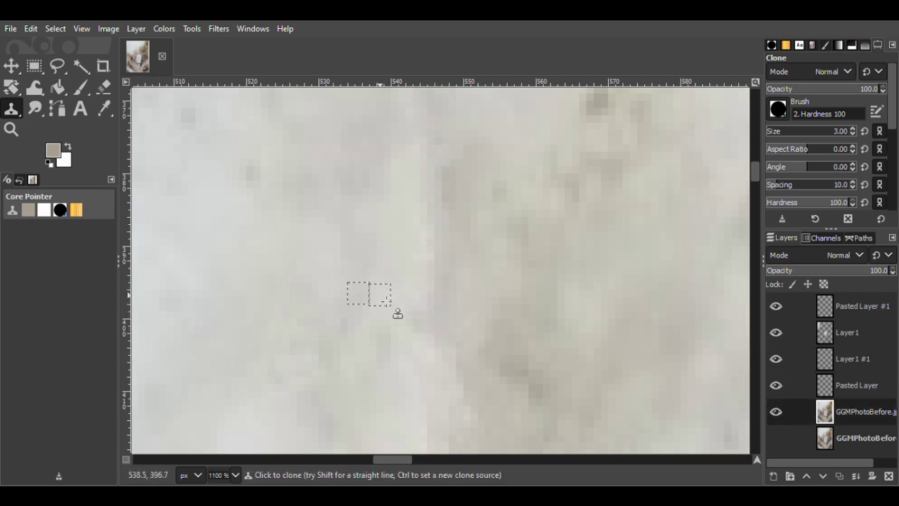
left_click(852, 359)
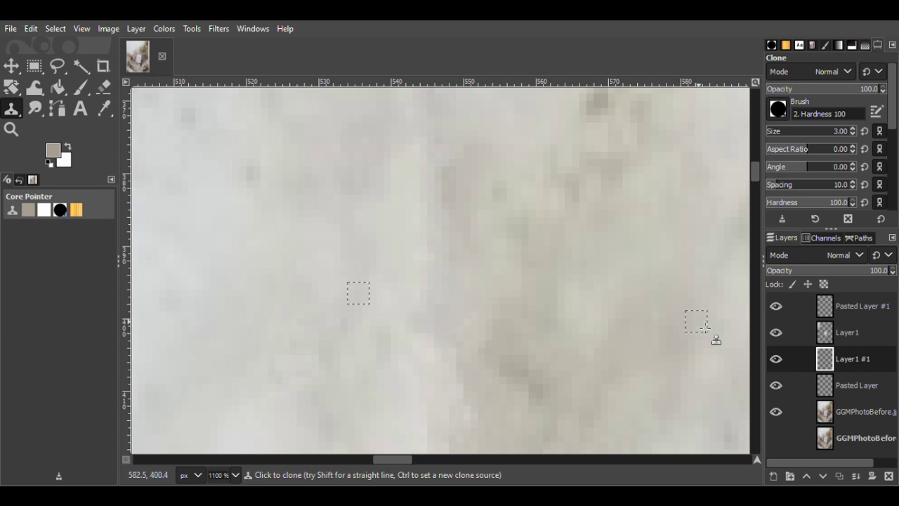
Sample photo texture right of the crack above its remaining dark patch and clone over the patch on Layer1 #1.
scroll(752, 176, "up", 3)
left_click(845, 415)
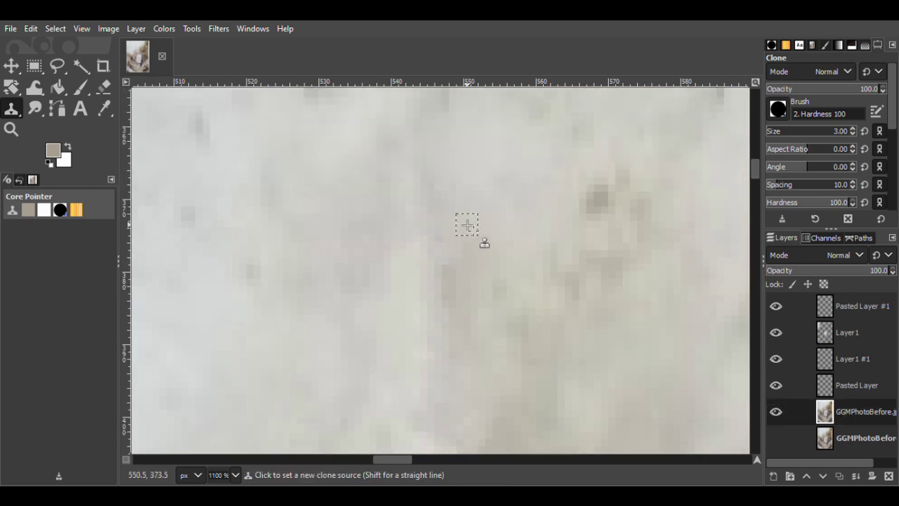
left_click(853, 359)
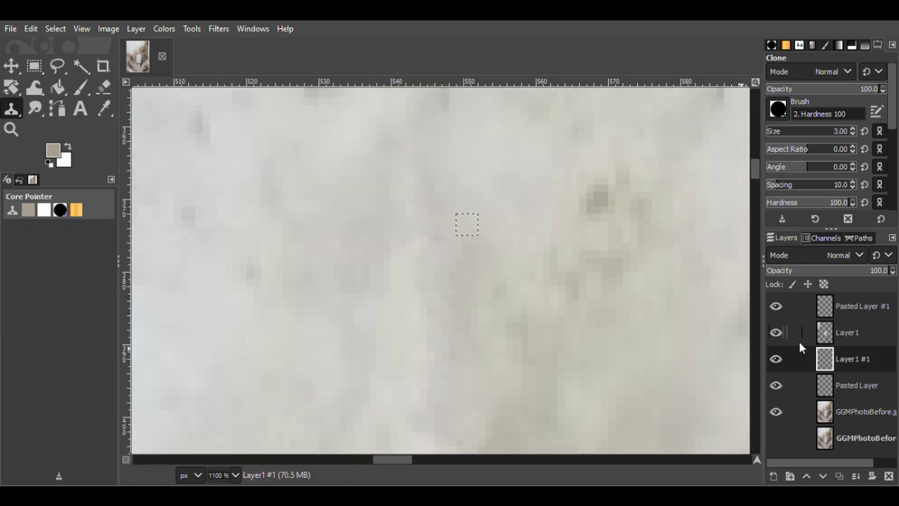
Sample light photo texture left of the dark spot in the beige area and clone over the spot on Layer1 #1.
left_click(848, 411)
left_click(568, 209, "ctrl")
left_click(851, 358)
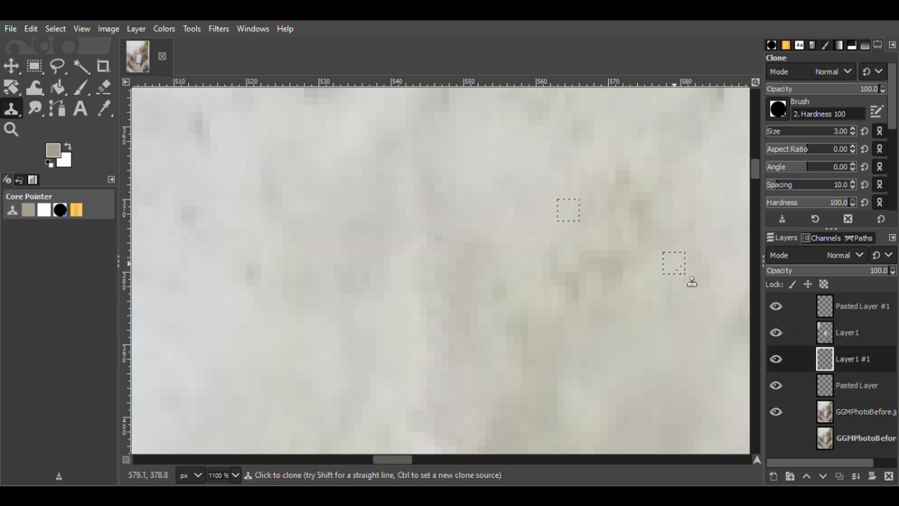
Sample light photo texture beside the crack's faint uppermost trace and clone over its dark marks on Layer1 #1.
left_click(852, 415)
left_click_drag(756, 168, 757, 161)
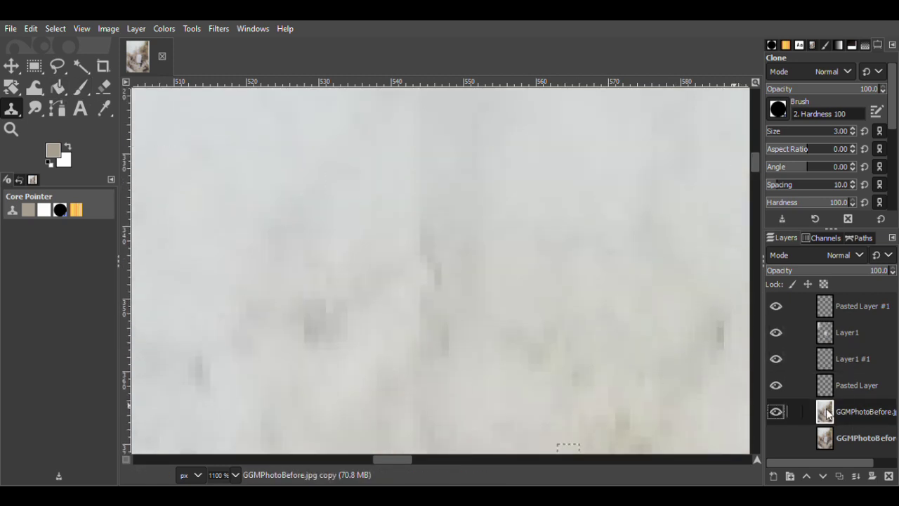
left_click(867, 359)
left_click(410, 361, "ctrl")
left_click(852, 412)
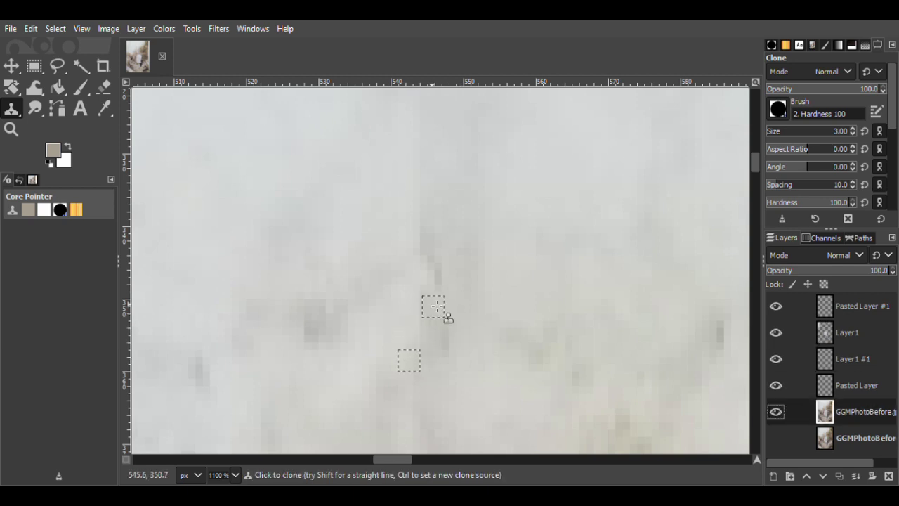
key("Page_Up")
key("Page_Up")
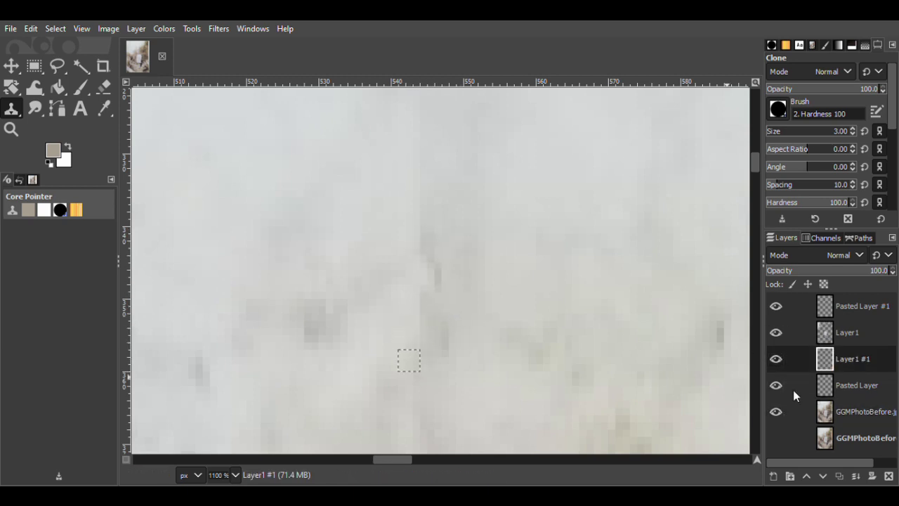
left_click(795, 412)
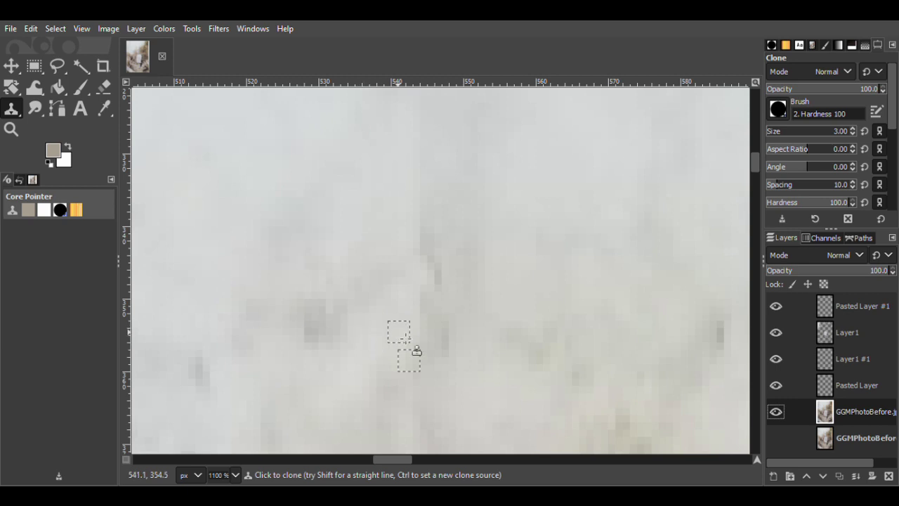
key("Page_Up")
key("Page_Up")
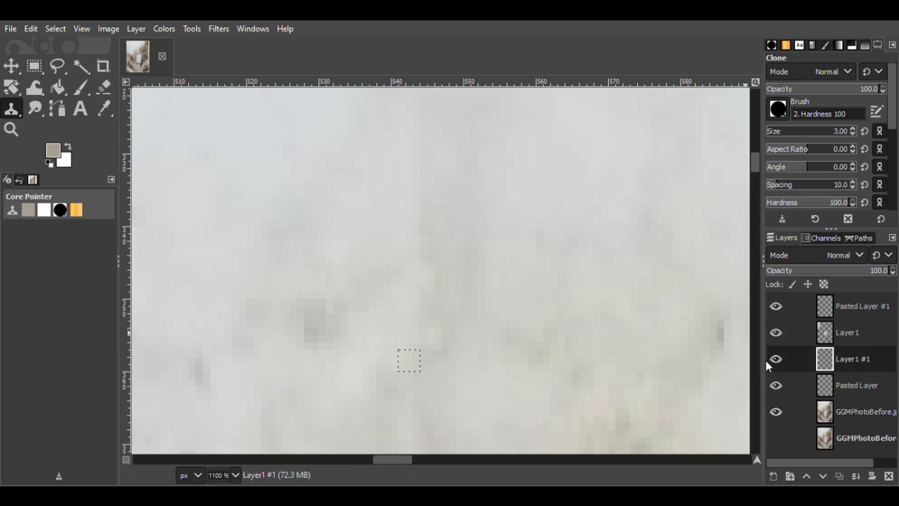
Sample light photo texture left of the dark spot far right of the crack and clone over it on Layer1 #1.
left_click(795, 411)
key("Page_Up")
key("Page_Up")
left_click(698, 338, "ctrl")
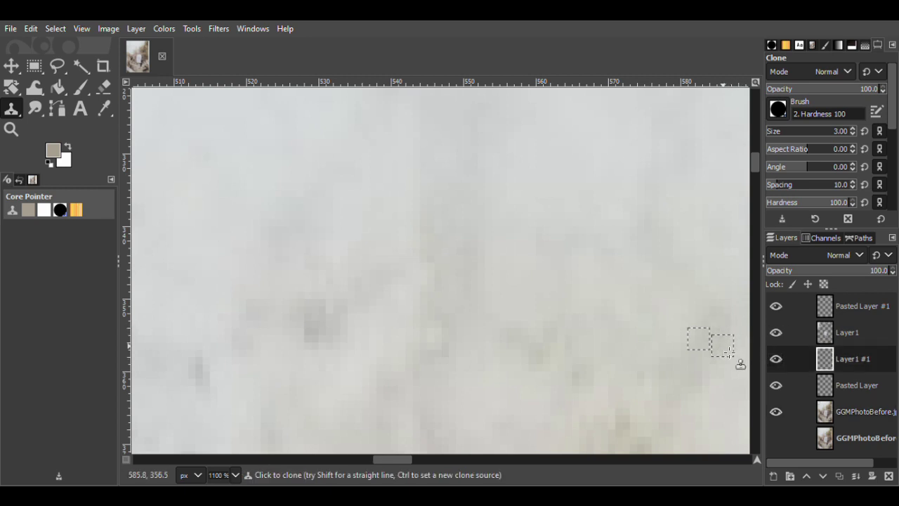
Save the photo restoration project.
left_click(10, 29)
left_click(9, 139)
left_click(10, 130)
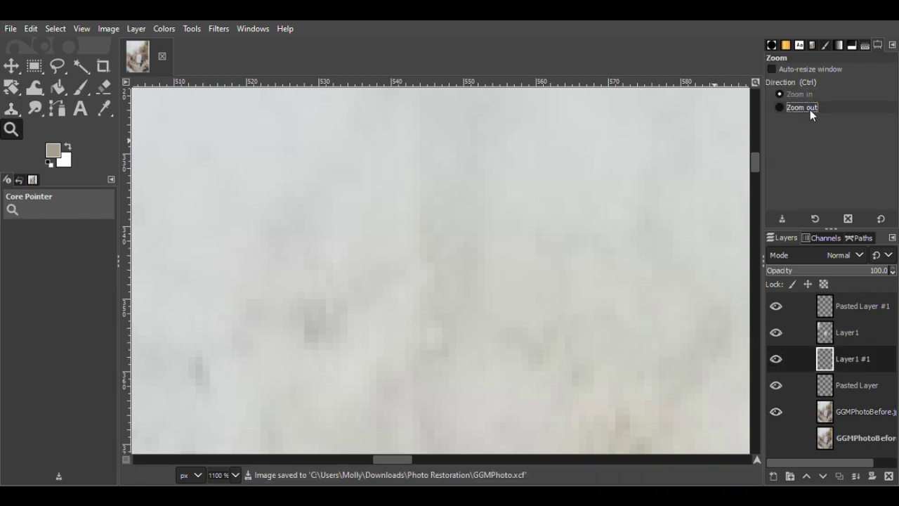
Zoom out to the repaired crack area and compare it with Layer1 #1 hidden and shown.
left_click(810, 108)
left_click(579, 341)
left_click(579, 341)
left_click(579, 342)
left_click(580, 341)
left_click(586, 348)
left_click_drag(451, 460, 470, 460)
left_click_drag(756, 168, 766, 192)
left_click_drag(420, 460, 434, 463)
left_click(775, 360)
left_click(775, 360)
left_click(775, 360)
left_click(776, 359)
Sample photo texture above the small dark spot between the repaired crack and the torn edge and clone over it on Layer1 #1.
left_click(800, 95)
left_click(552, 312)
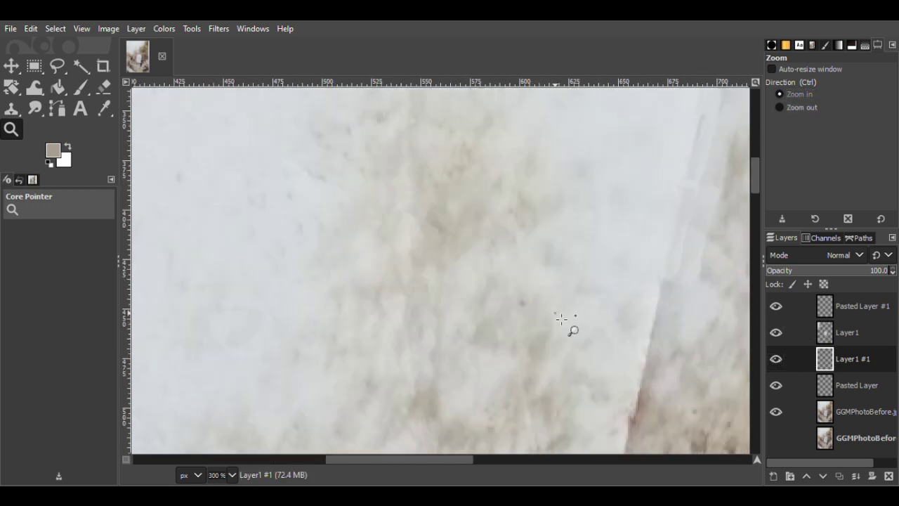
left_click(551, 312)
left_click(544, 308)
left_click(530, 305)
left_click(509, 302)
left_click(499, 301)
left_click(846, 412)
left_click(11, 108)
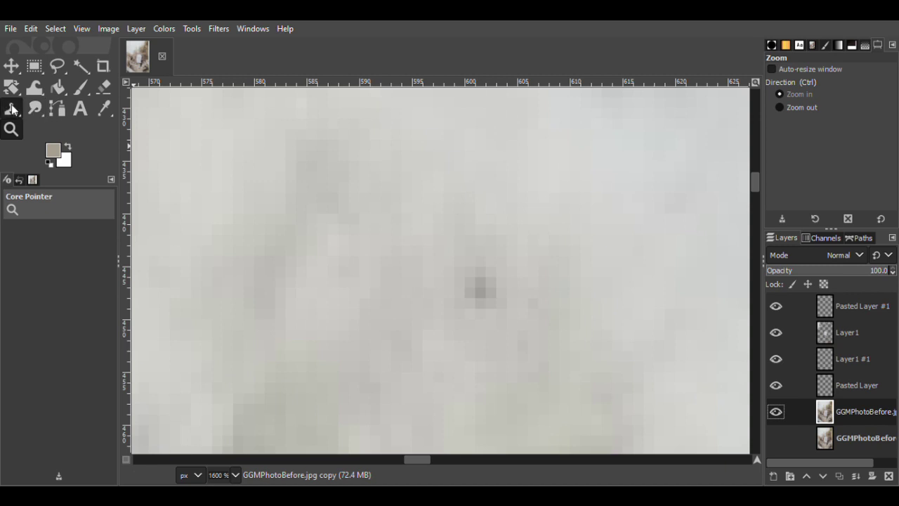
left_click(469, 250, "ctrl")
key("Page_Up")
key("Page_Up")
left_click_drag(457, 302, 477, 312)
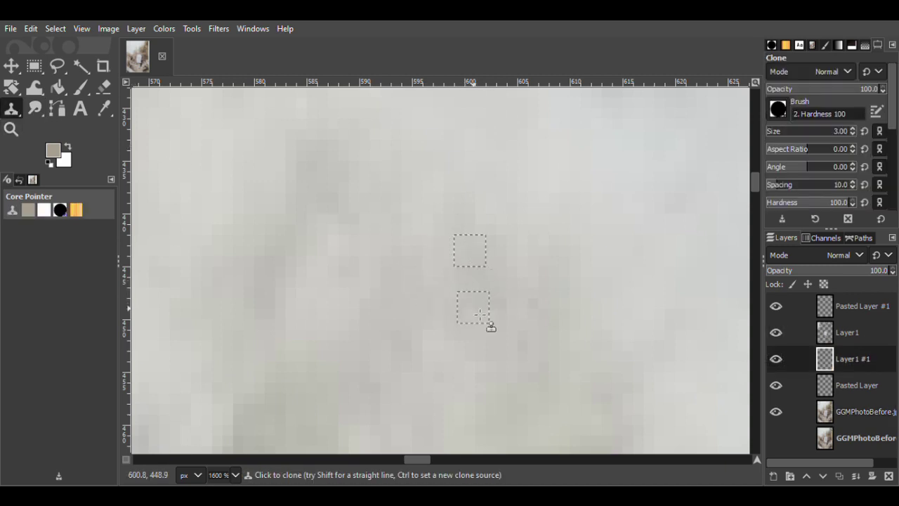
Sample light photo texture just below the faint spot in the pale area far left of the crack and clone over it on Layer1 #1.
left_click(12, 129)
left_click(786, 106)
left_click(377, 220)
left_click(377, 221)
left_click(377, 220)
left_click(377, 221)
left_click(377, 220)
left_click_drag(454, 460, 368, 461)
left_click_drag(756, 194, 754, 169)
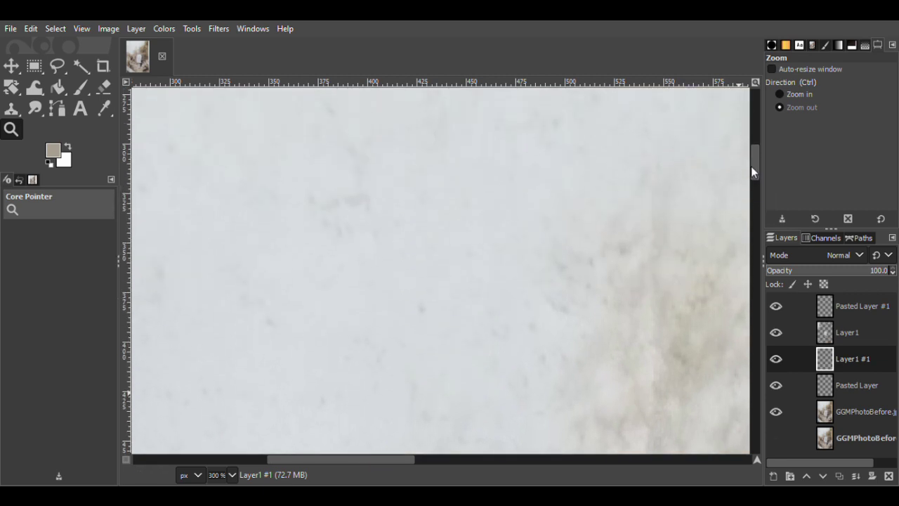
left_click(386, 342)
left_click(386, 342)
left_click(845, 415)
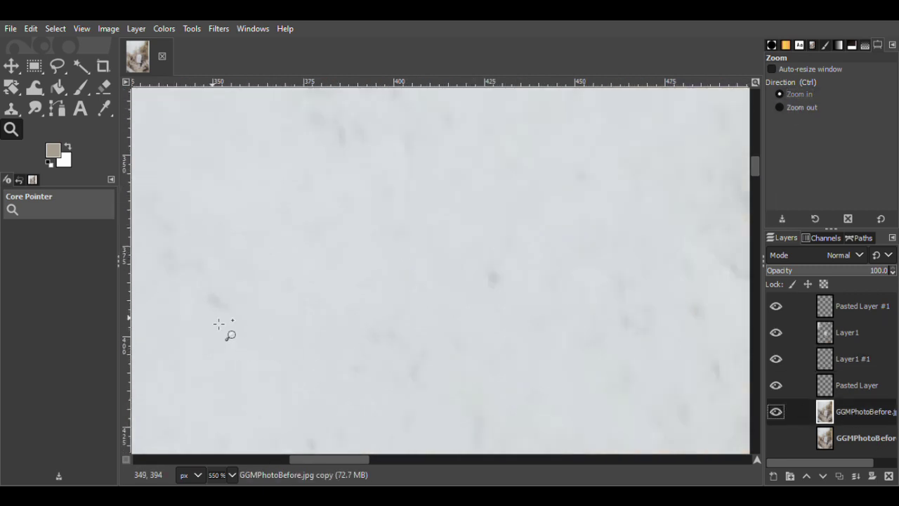
key("c")
left_click(857, 362)
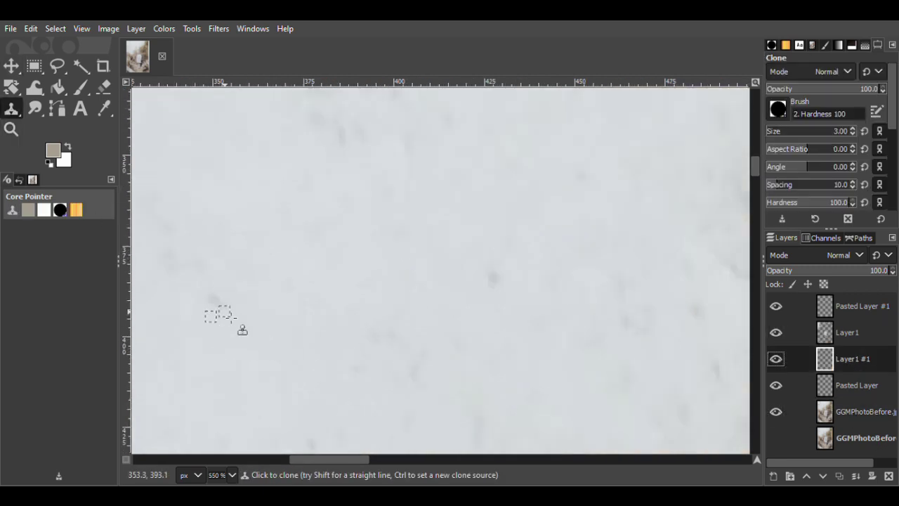
Sample photo texture left of the isolated round spot in the pale area and clone over the spot on Layer1 #1.
scroll(312, 462, "right", 2)
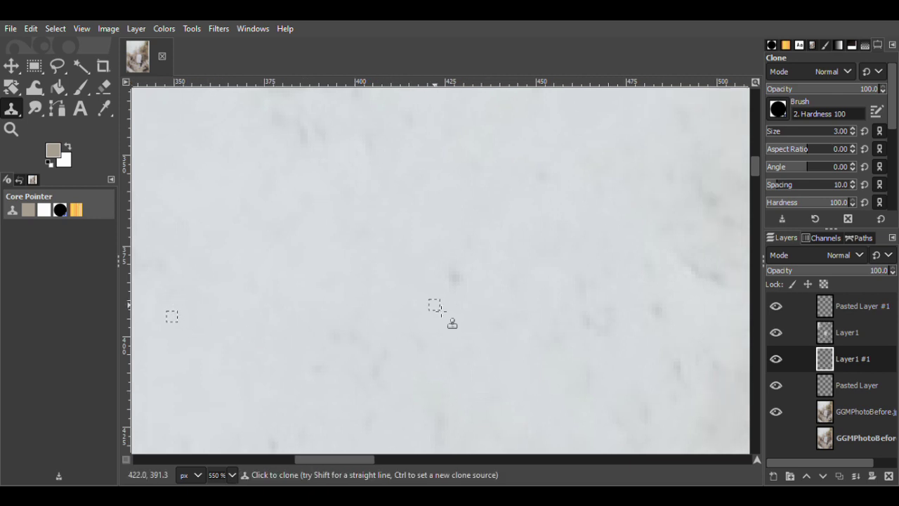
left_click(857, 411)
left_click(436, 280, "ctrl")
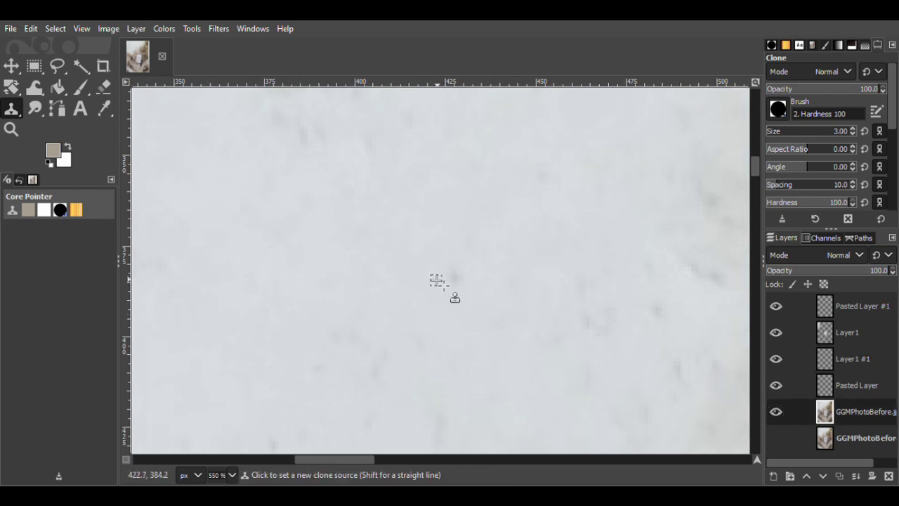
left_click(862, 358)
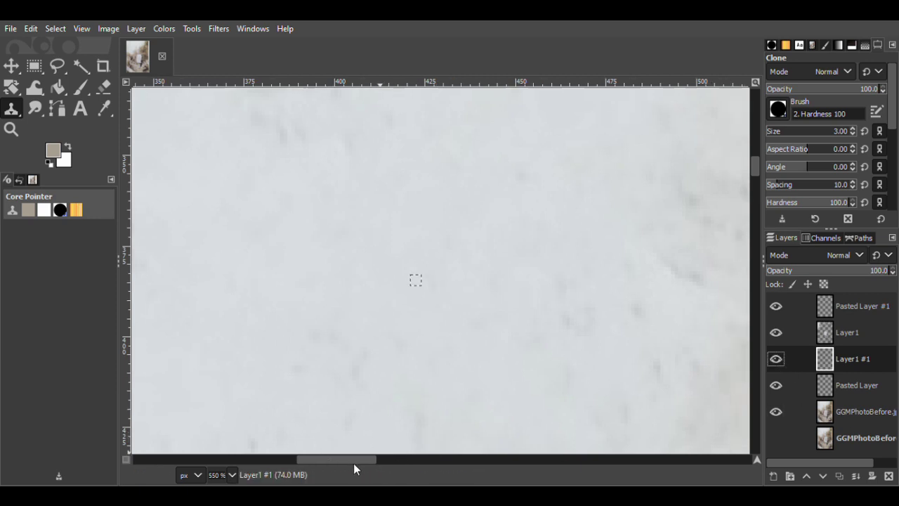
Sample pale photo texture near the small dark marks at the edge of the brownish stain and clone over them on Layer1 #1.
left_click_drag(353, 462, 381, 466)
left_click_drag(757, 175, 757, 178)
key("Page_Down")
key("Page_Down")
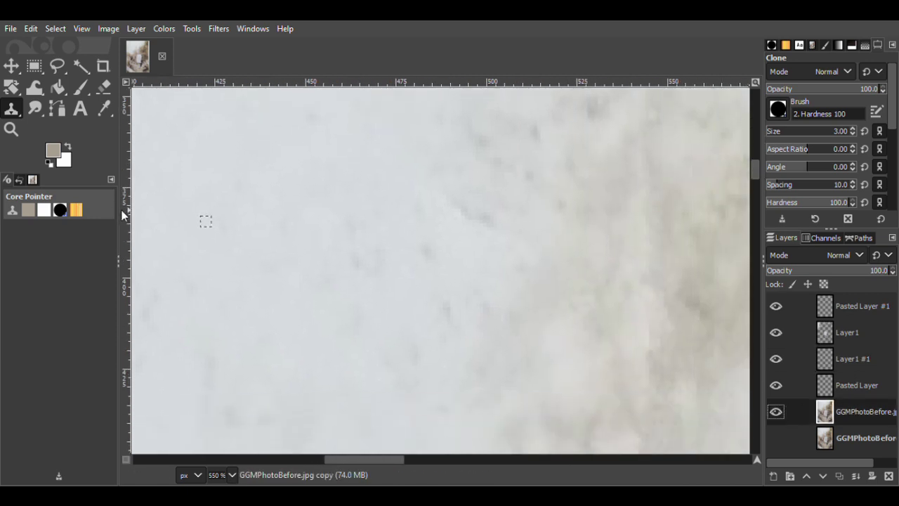
key("Page_Up")
key("Page_Up")
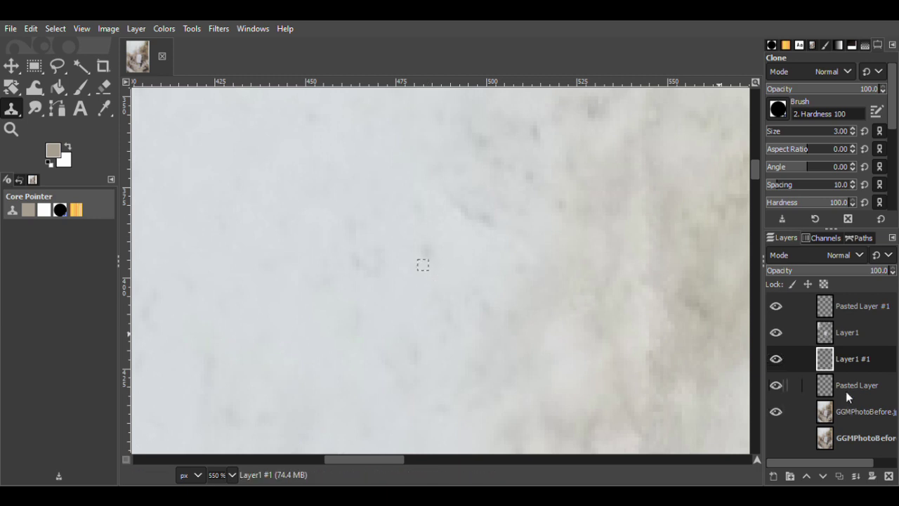
Clone fresh photo texture over the remaining faint spot below the diagonal streak, and compare with Layer1 #1 hidden and shown.
left_click(844, 419)
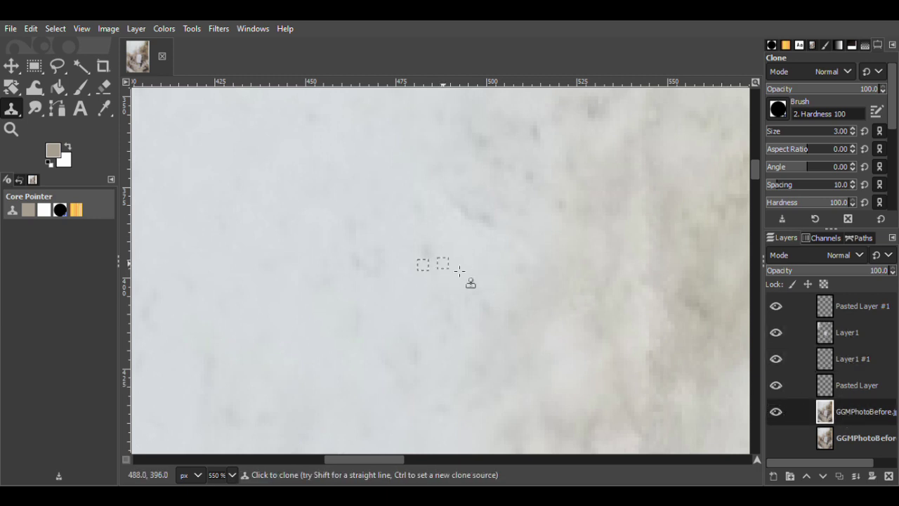
left_click(840, 361)
left_click(775, 359)
left_click(776, 359)
Sample photo texture just below the dark diagonal streak left of the crack and clone along the streak on Layer1 #1.
key("z")
left_click(466, 173)
key("c")
left_click(856, 412)
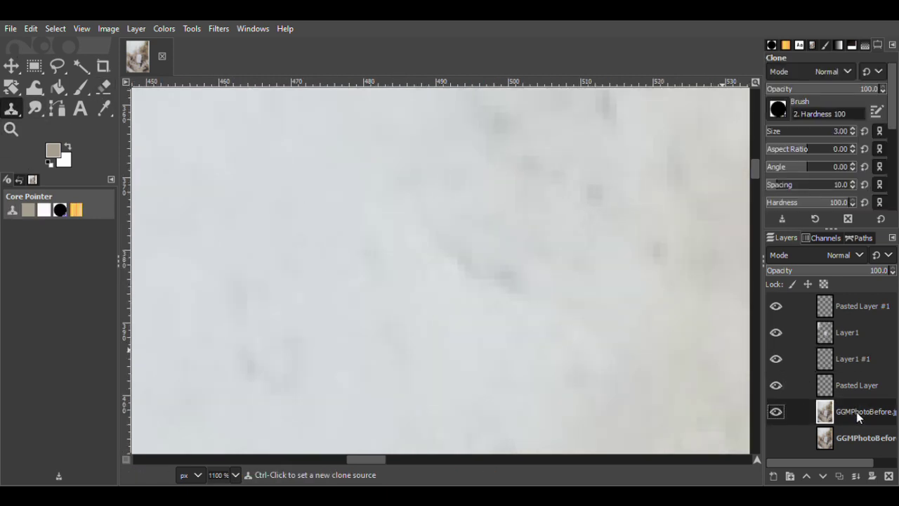
left_click(482, 296, "ctrl")
left_click(822, 357)
left_click_drag(510, 274, 462, 257)
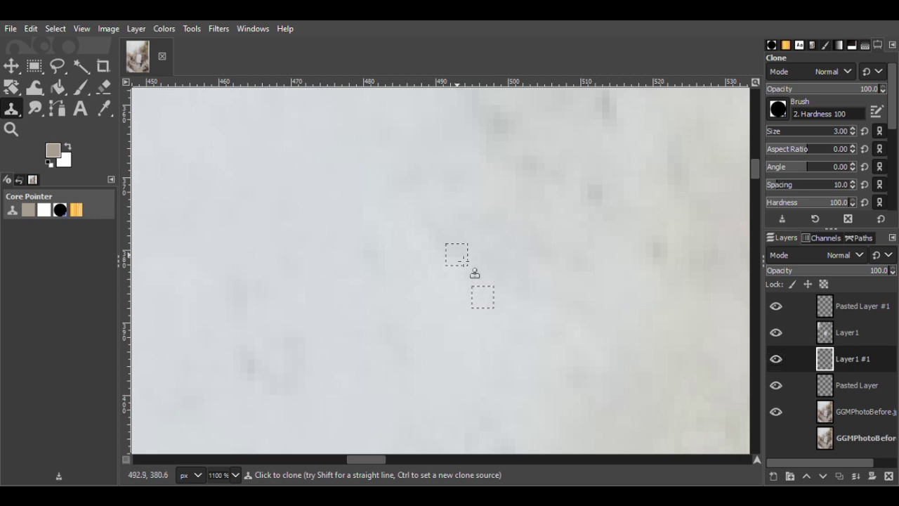
Sample photo texture below the cluster of dark spots above the repaired diagonal streak and clone over the spots on Layer1 #1.
left_click_drag(385, 458, 393, 458)
left_click_drag(755, 173, 755, 170)
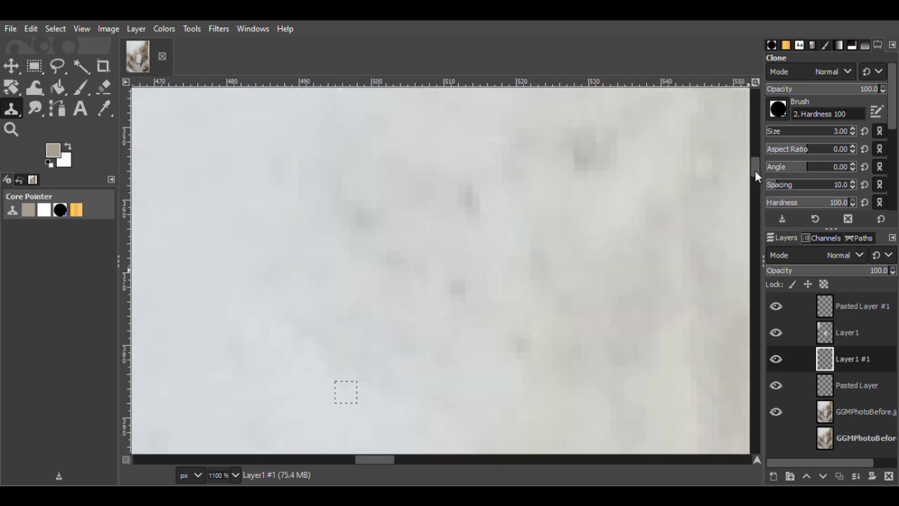
left_click(820, 411)
left_click(519, 370, "ctrl")
middle_click(525, 352, "alt")
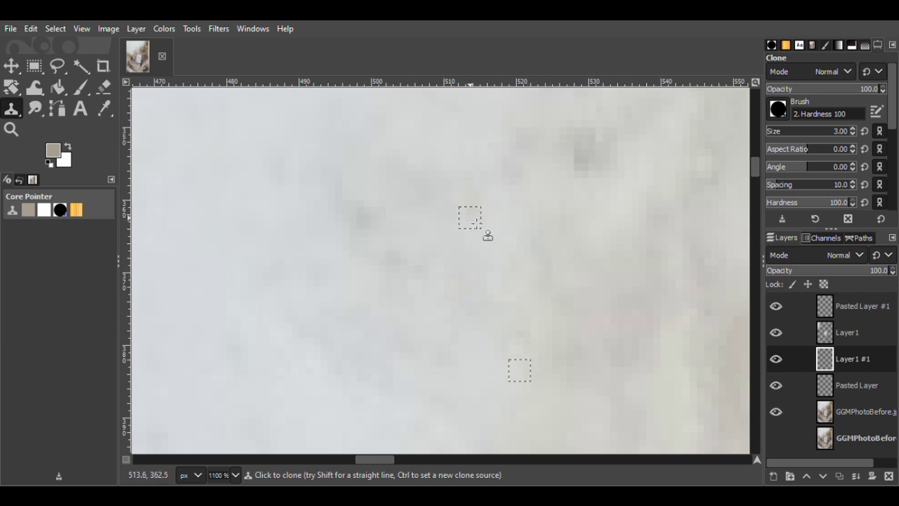
mouse_move(561, 175)
left_mouse_down()
mouse_move(603, 165)
mouse_move(616, 139)
mouse_move(561, 149)
left_mouse_up()
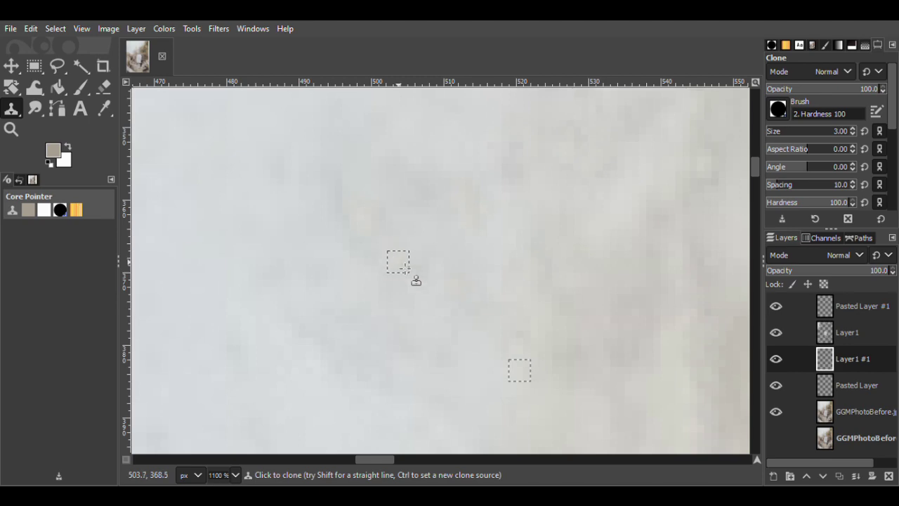
Zoom out to the retouched pale area beside the crack and check the repair by toggling Layer1 #1.
key("z")
left_click(780, 109)
triple_click(410, 343)
left_click_drag(406, 458, 389, 459)
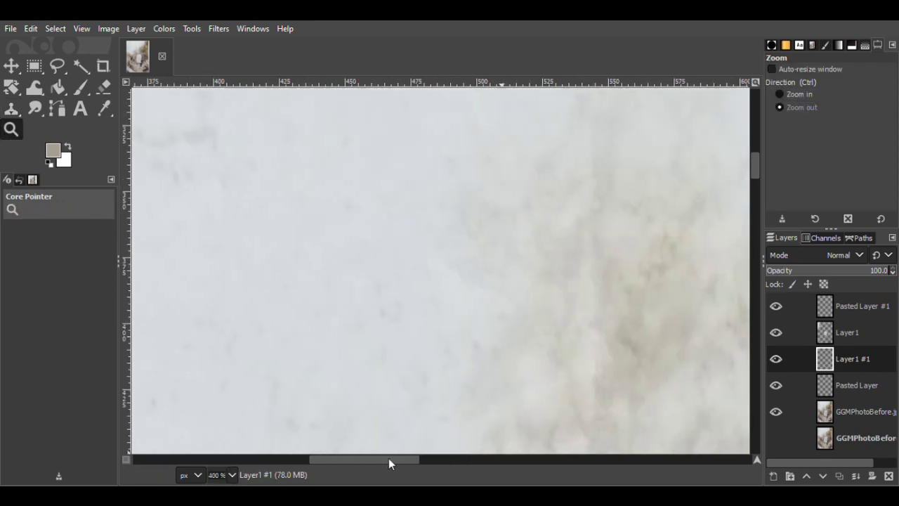
triple_click(485, 283)
double_click(485, 283)
left_click(776, 359)
Sample pale photo texture beside the thin dark line on the patched tear and clone over the line on Layer1 #1.
left_click(780, 94)
left_click(624, 297)
left_click(609, 243)
double_click(606, 246)
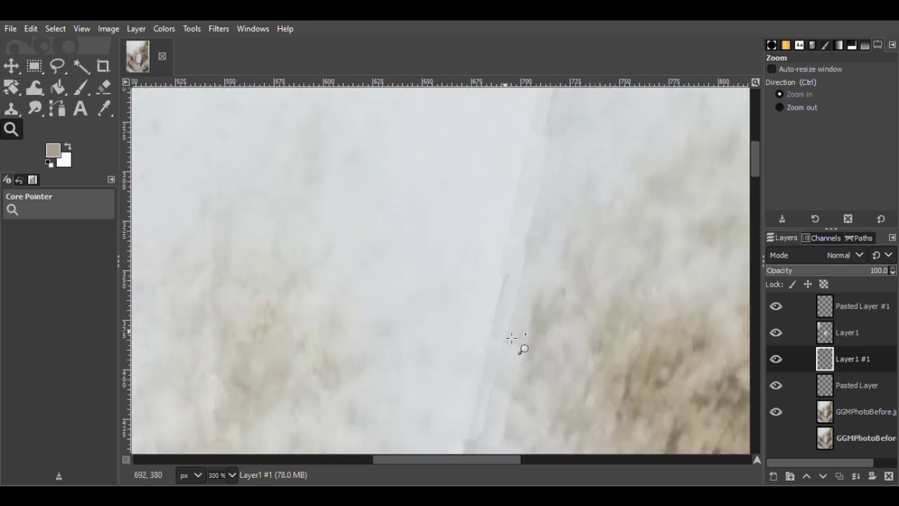
double_click(517, 303)
left_click(540, 313)
left_click(11, 109)
left_click(856, 420)
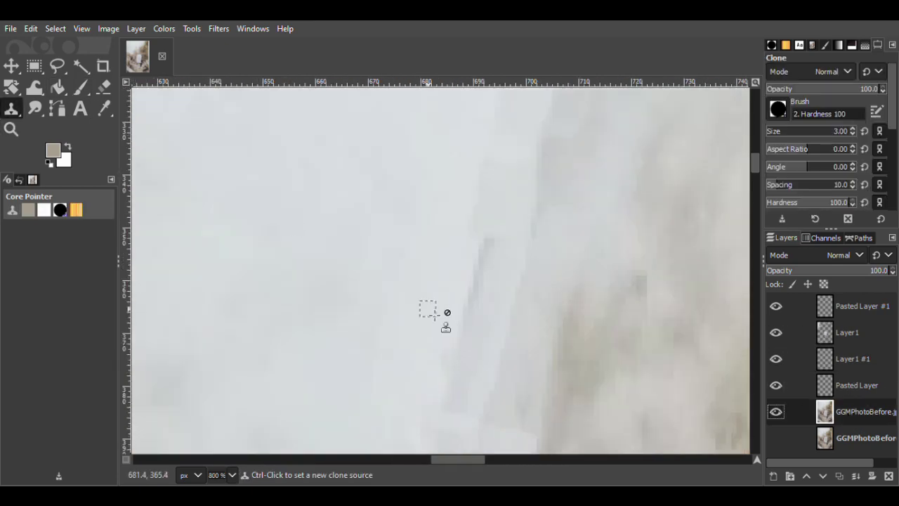
left_click(487, 342, "ctrl")
left_click(853, 359)
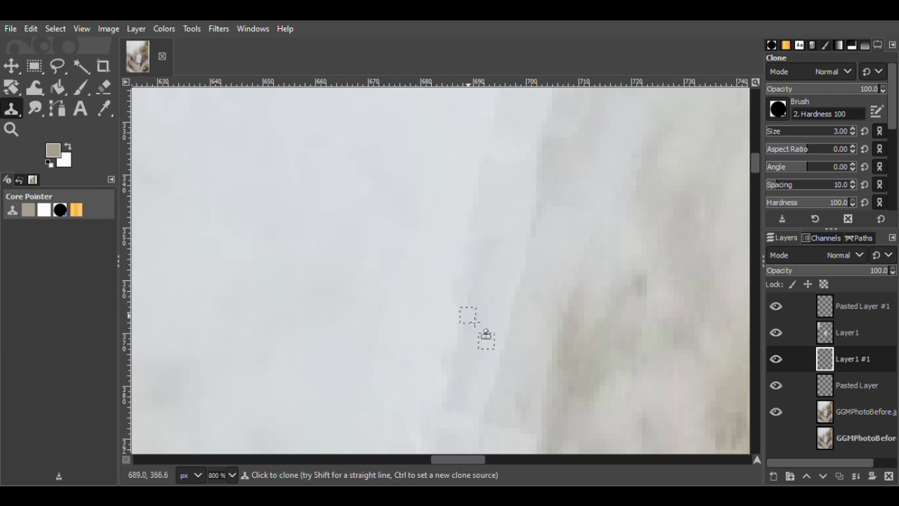
Sample photo texture to the right of the patch's dark upper edge and clone over that edge on Layer1 #1.
left_click(855, 412)
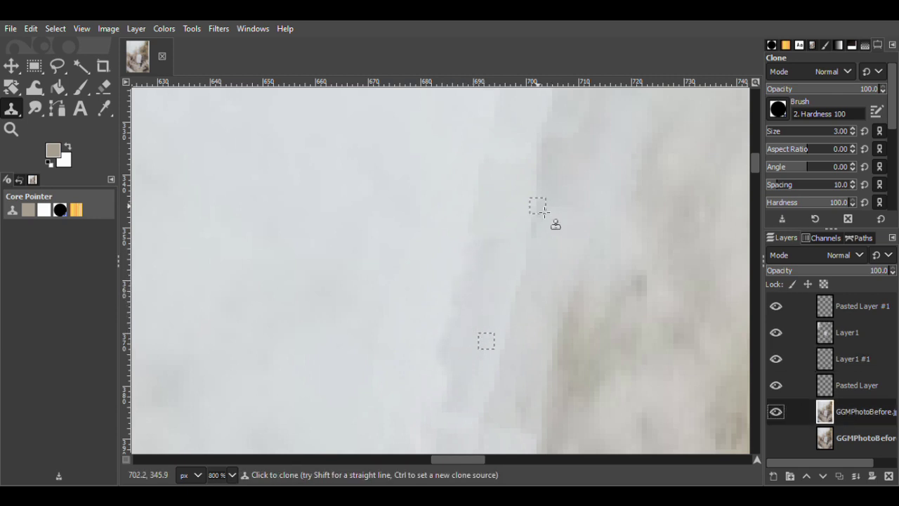
key("Page_Up")
key("Page_Up")
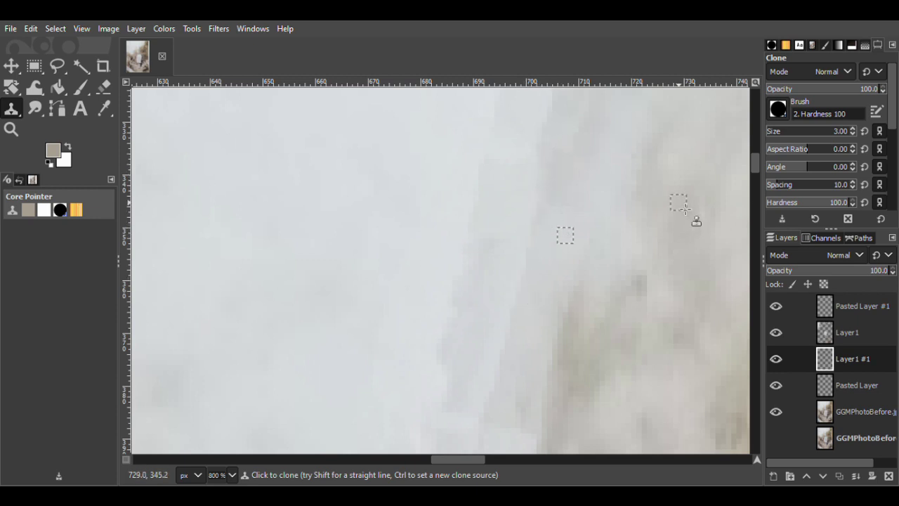
Sample photo texture beside the small dark spot right of the patched tear and clone over it on Layer1 #1.
left_click_drag(757, 168, 756, 171)
left_click(836, 411)
left_click(623, 248, "ctrl")
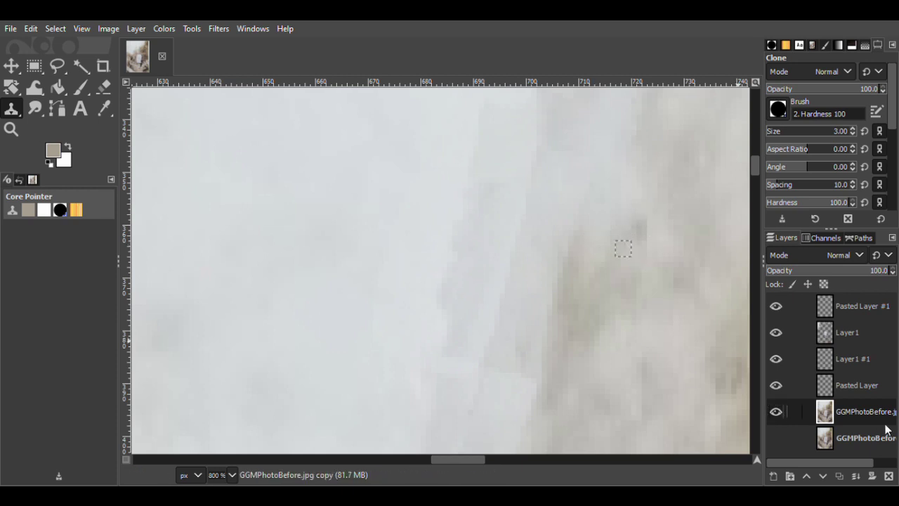
key("Page_Up")
key("Page_Up")
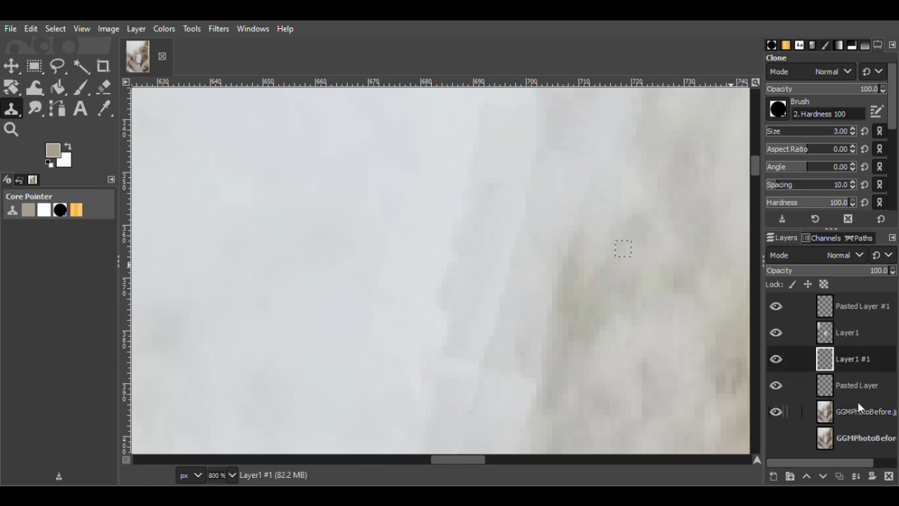
Sample photo texture inside the lower part of the patched tear and clone over its faint seam marks on Layer1 #1.
left_click(854, 421)
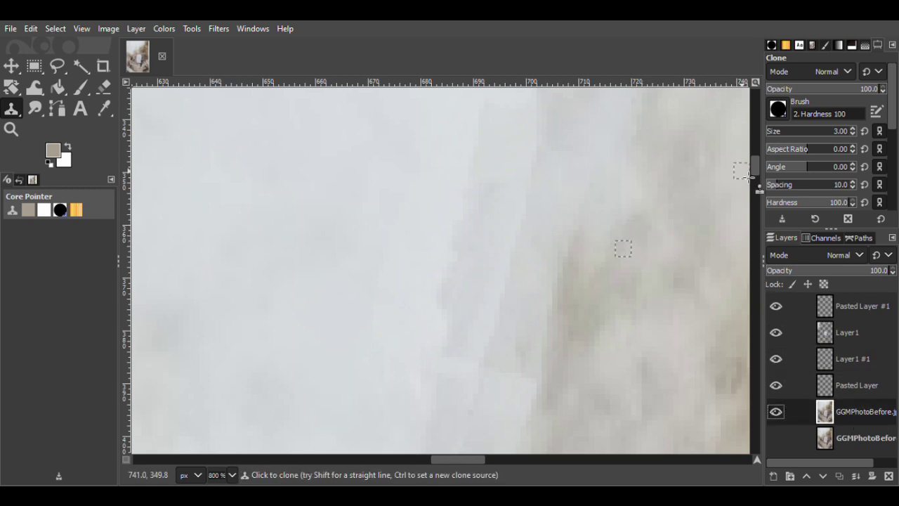
scroll(744, 169, "down", 2)
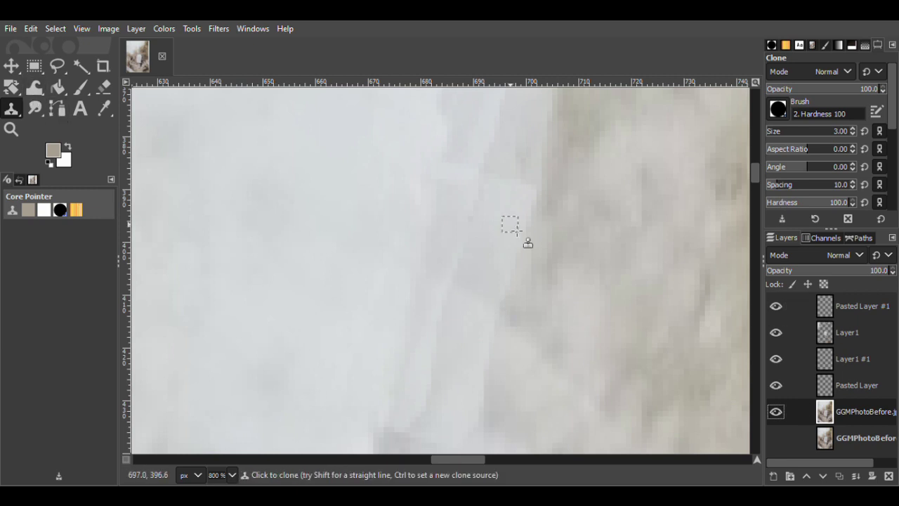
left_click(852, 359)
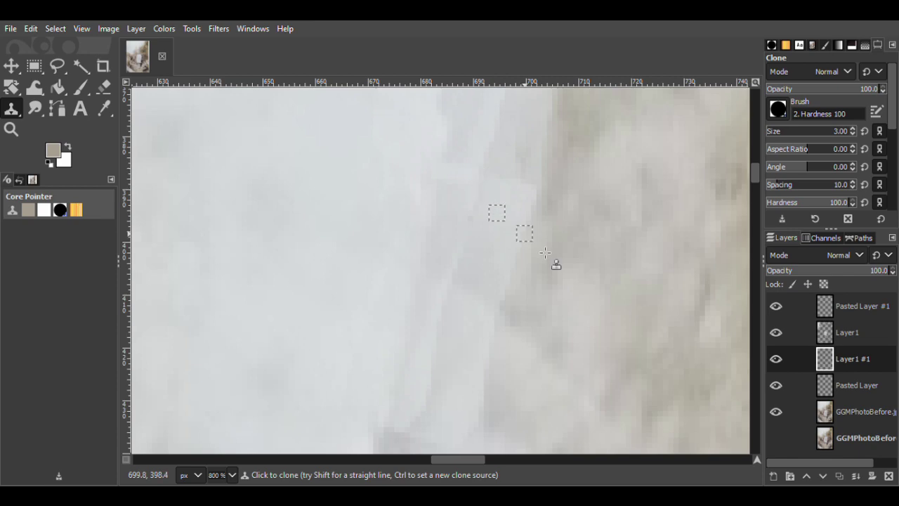
Hide Layer1 #1, toggle the photo copy layer to compare, and save the photo restoration project.
left_click(776, 359)
left_click(777, 416)
left_click(777, 416)
left_click(9, 33)
left_click(19, 142)
Examine the whole cracked area and the spots around the crack's upper end with Layer1 #1 hidden.
left_click(11, 130)
left_click(809, 107)
left_click(630, 238)
left_click(630, 238)
left_click(631, 238)
left_click(631, 238)
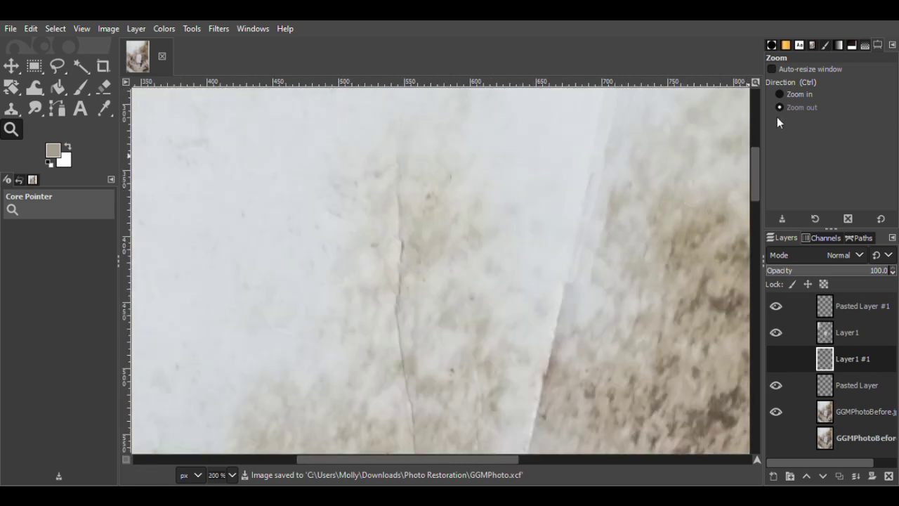
left_click(390, 198)
left_click(380, 151)
left_click(378, 150)
left_click(373, 149)
left_click(369, 148)
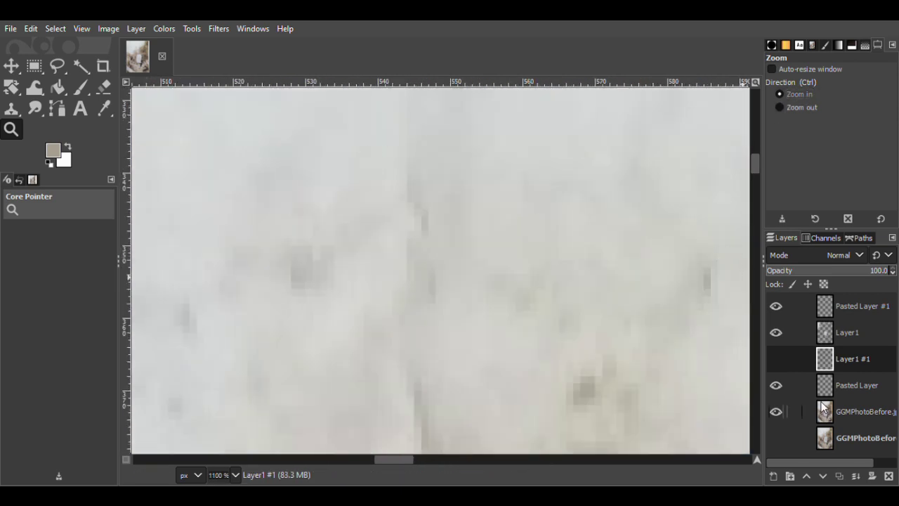
left_click(827, 412)
left_click(57, 66)
left_click(11, 109)
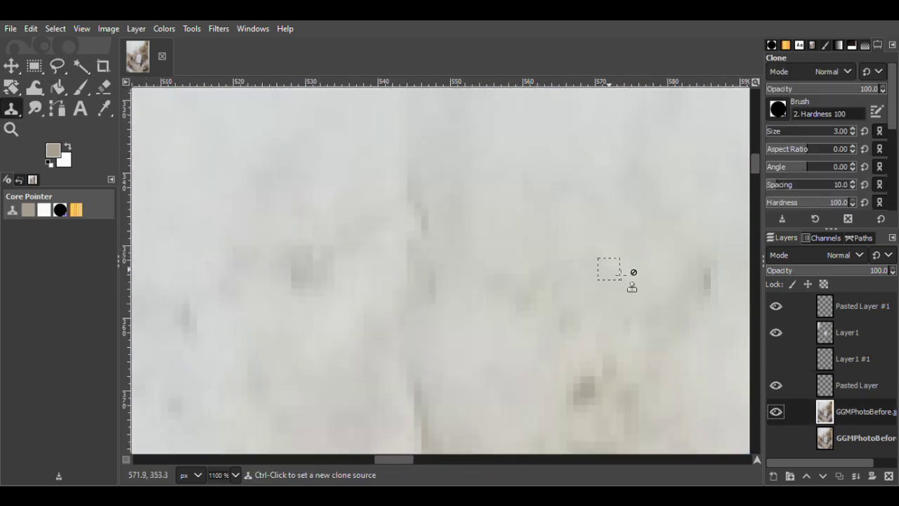
Show Layer1 #1 again and save the photo restoration project.
left_click(775, 360)
left_click(13, 29)
left_click(24, 139)
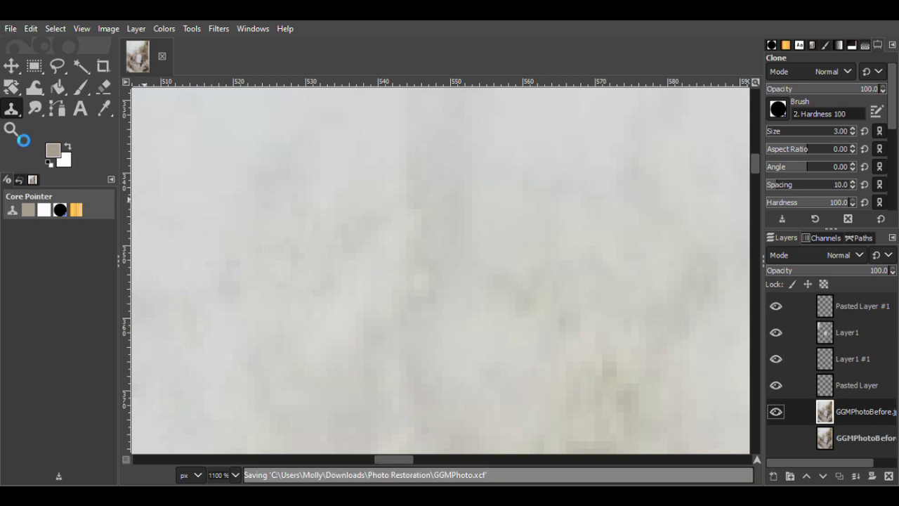
Sample photo texture left of the dark brownish spot between the crack and the torn edge and clone over it on Layer1 #1.
left_click(11, 130)
left_click(810, 108)
left_click(639, 232)
left_click(632, 239)
left_click(522, 422)
left_click_drag(427, 460, 507, 465)
scroll(758, 172, "down", 5)
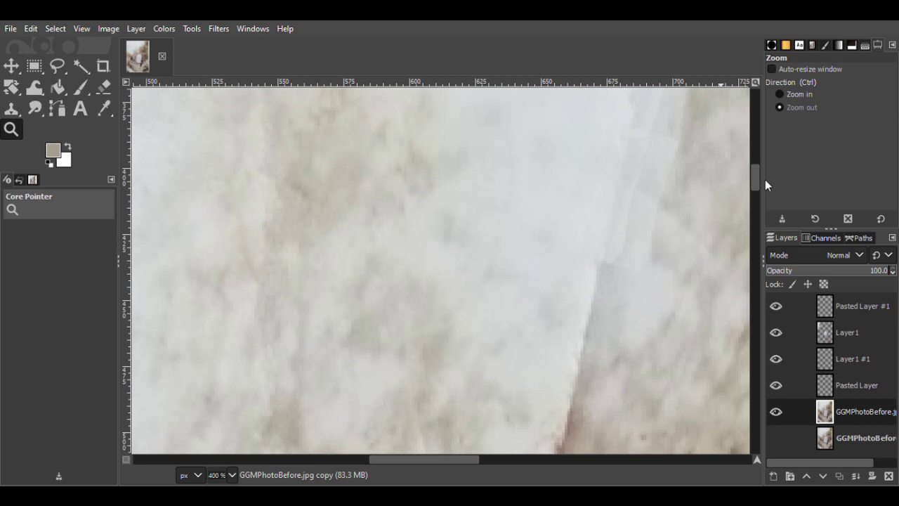
key("ctrl")
left_click(407, 322, "ctrl")
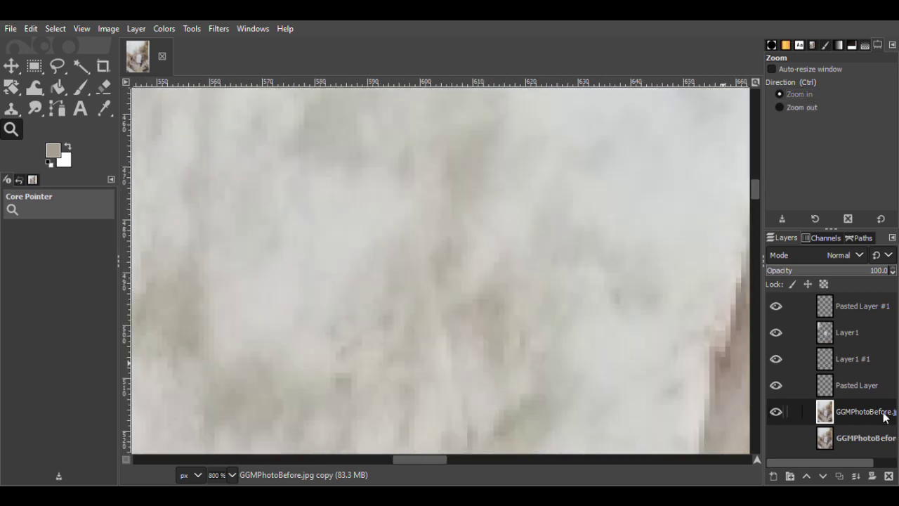
key("c")
left_click(411, 274, "ctrl")
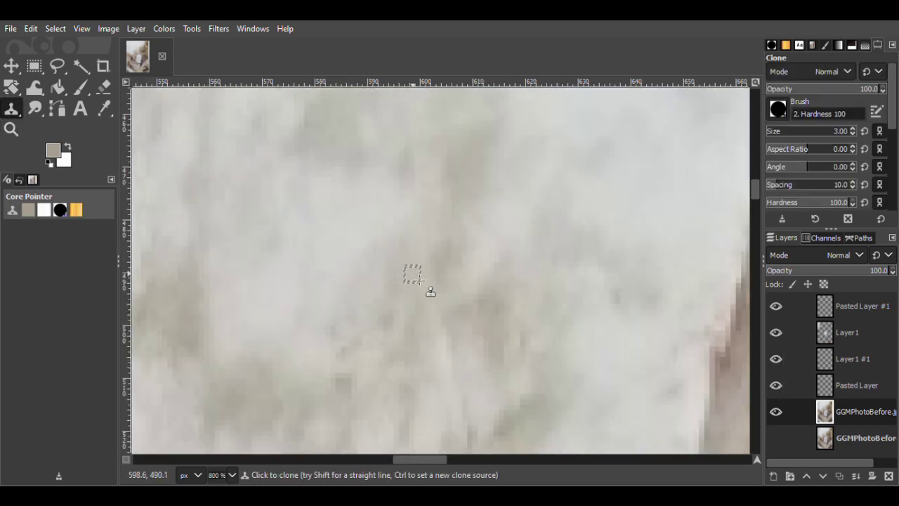
left_click(856, 371)
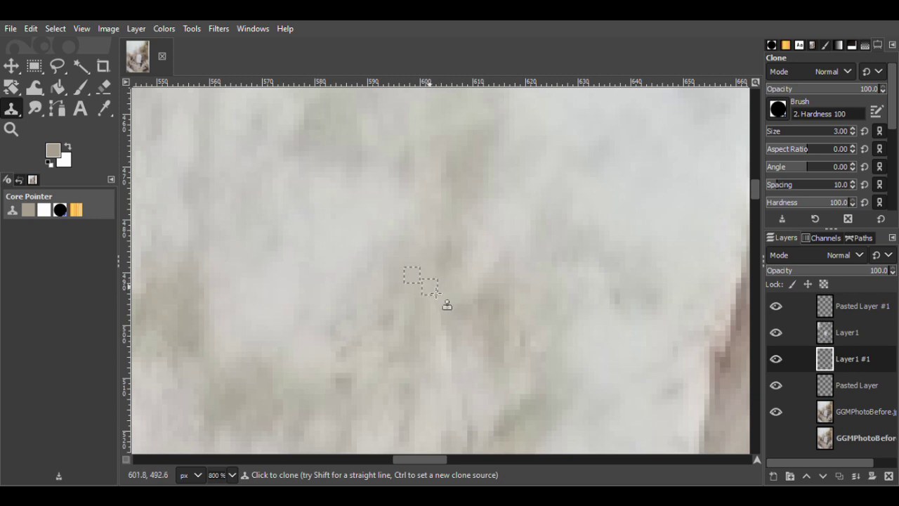
Sample nearby texture from the photo copy layer and clone it over the brownish streaks left of the torn edge on Layer1 #1.
key("Down")
key("Down")
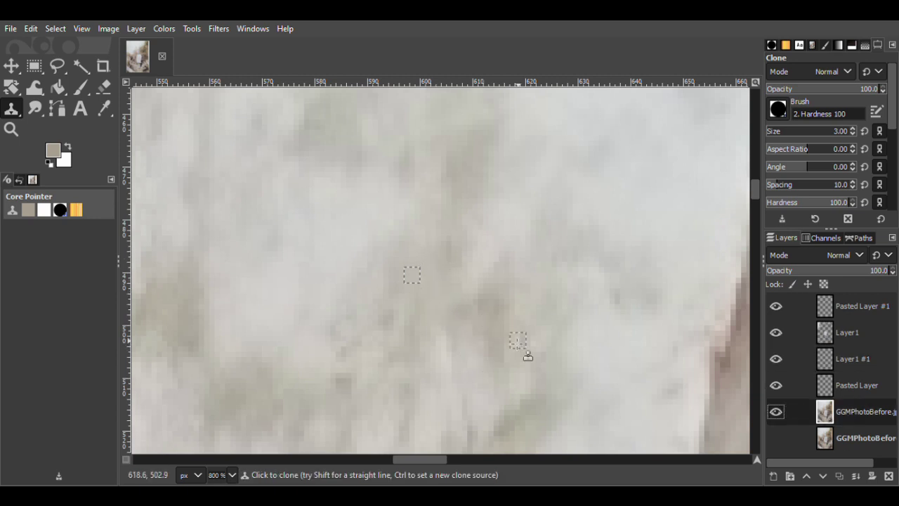
key("Up")
key("Up")
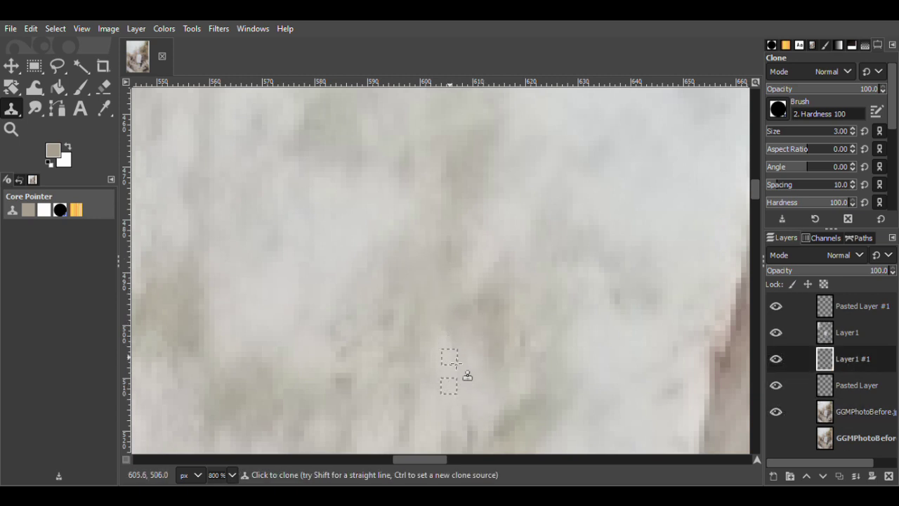
key("Down")
key("Down")
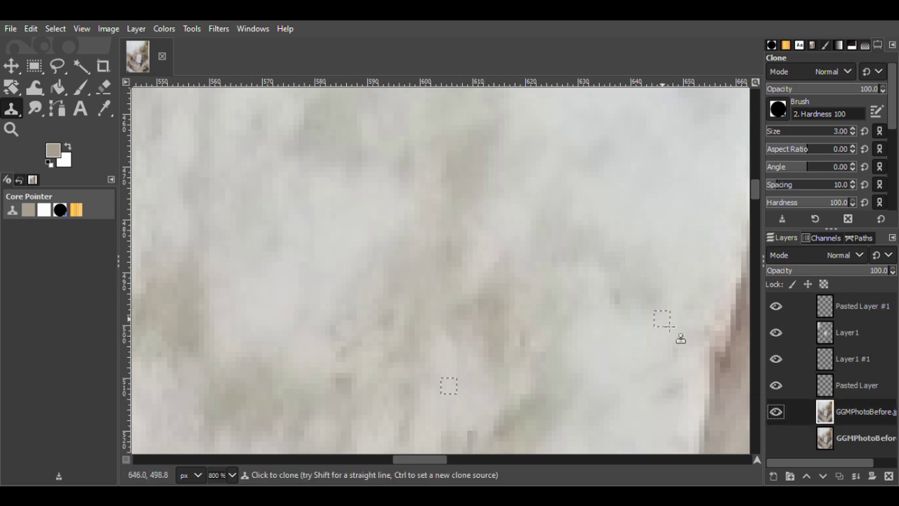
key("Up")
key("Up")
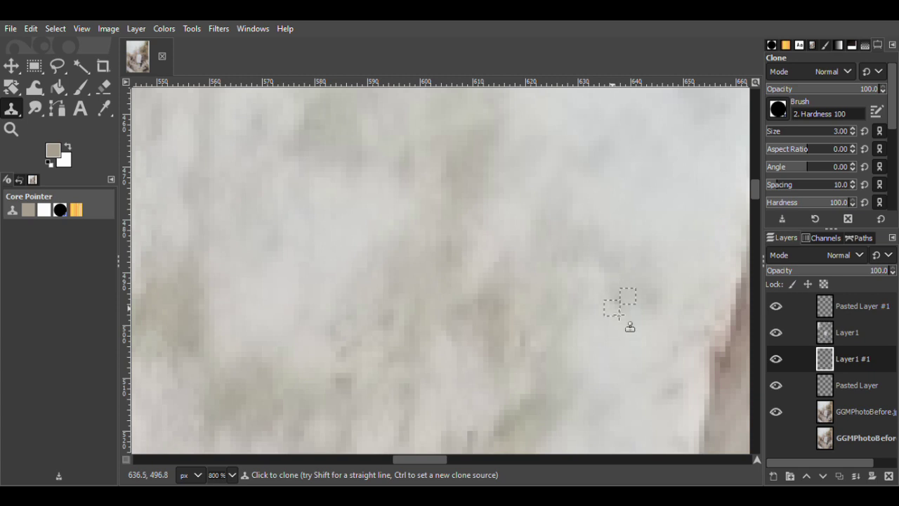
Sample photo texture beside the right rim of the brownish patch and clone over its dark specks on Layer1 #1.
left_click(845, 415)
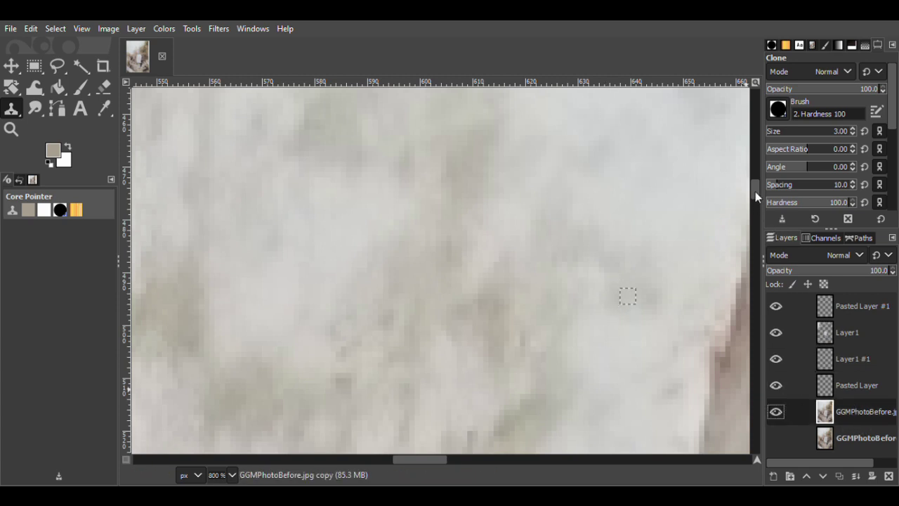
left_click_drag(755, 191, 755, 195)
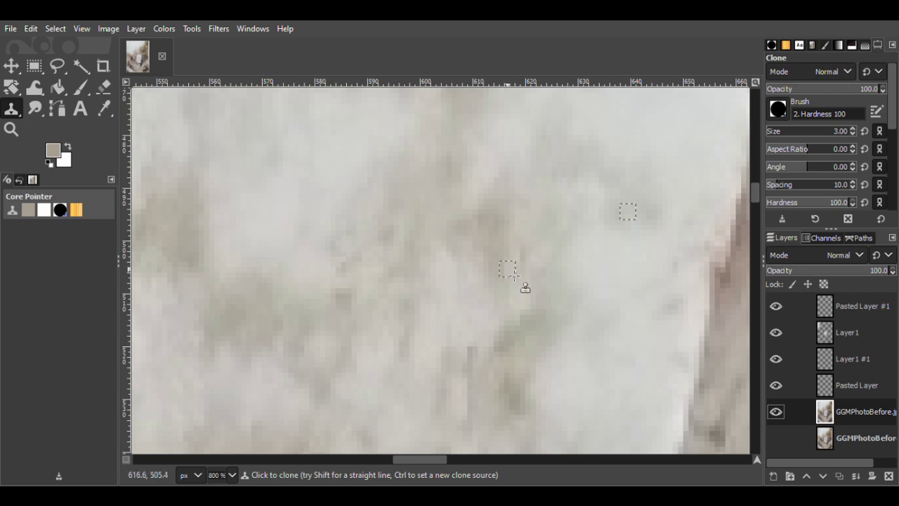
left_click(853, 363)
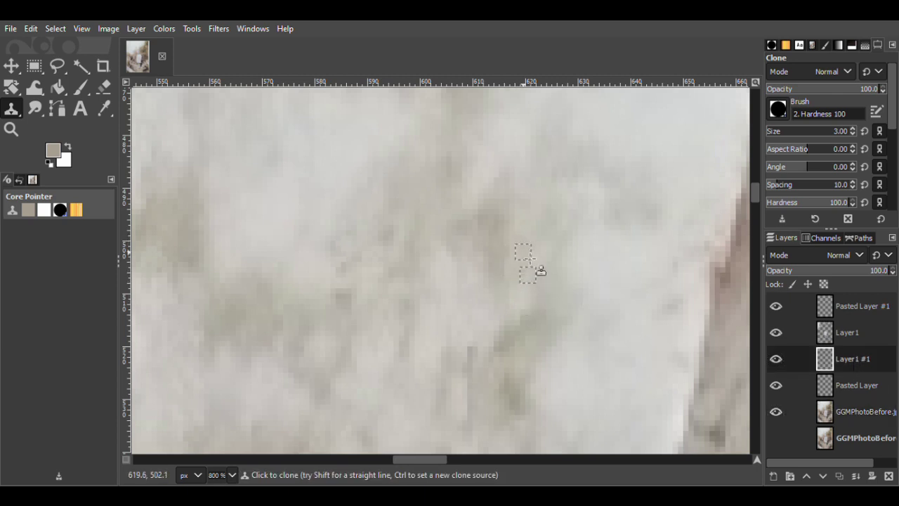
Clone sampled photo texture over the dark vertical streaks below the brownish patch on Layer1 #1 and save the project.
key("Page_Down")
key("Page_Down")
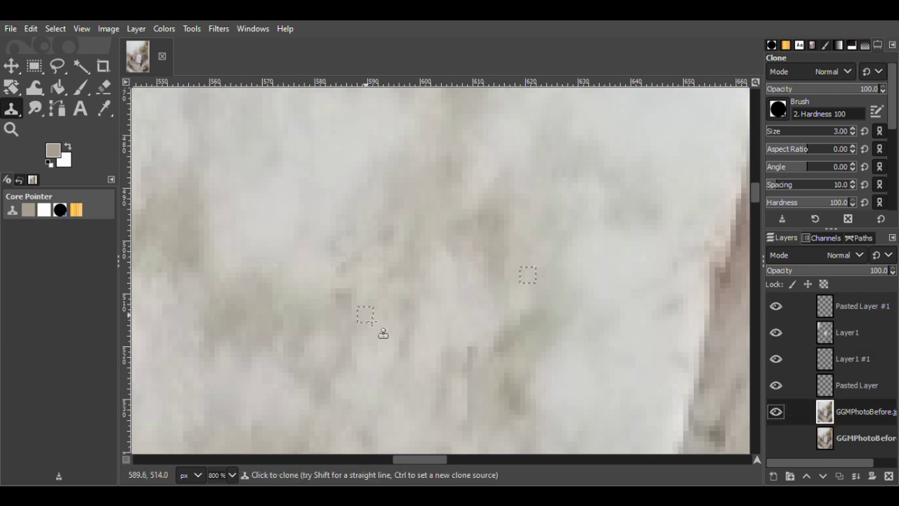
left_click(847, 358)
key("ctrl")
left_click(847, 411)
left_click(807, 359)
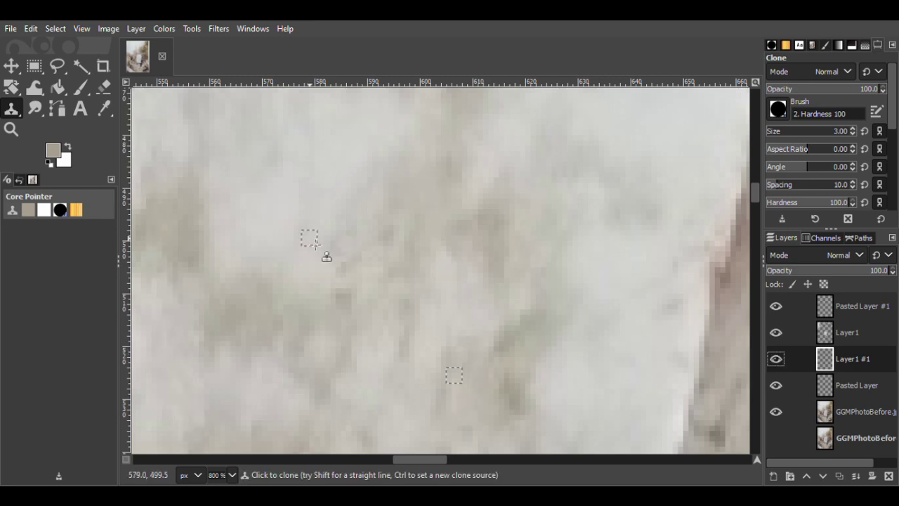
key("ctrl+s")
Sample photo texture near the narrow dark vertical streak farther down the old crack and clone over it on Layer1 #1.
left_click(10, 131)
left_click(782, 107)
left_click(493, 327)
left_click(495, 327)
left_click(498, 328)
left_click(808, 92)
left_click_drag(757, 198, 757, 205)
left_click(477, 332)
left_click(476, 331)
left_click(476, 330)
left_click(475, 328)
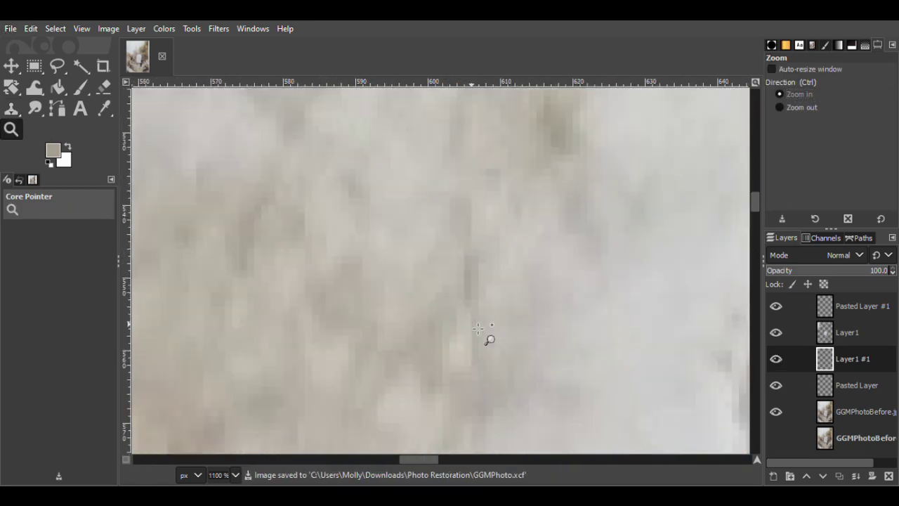
left_click(839, 412)
left_click(11, 108)
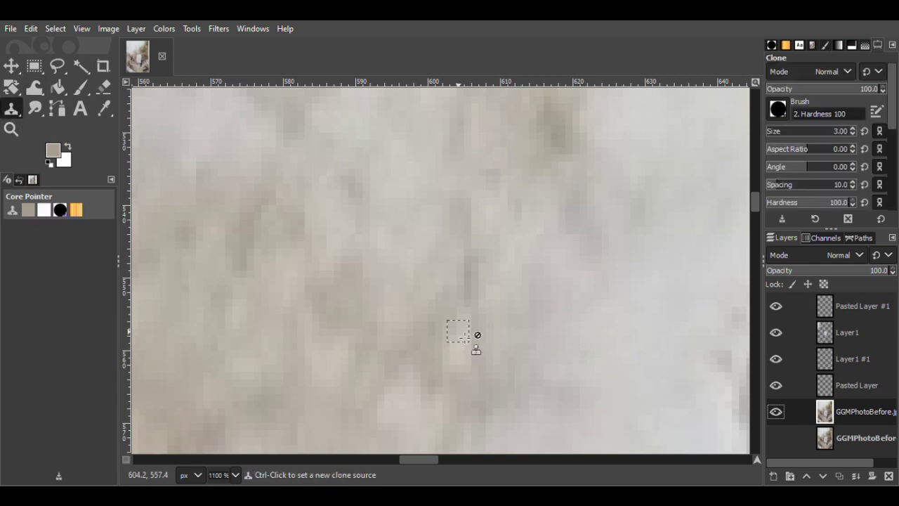
left_click(856, 361)
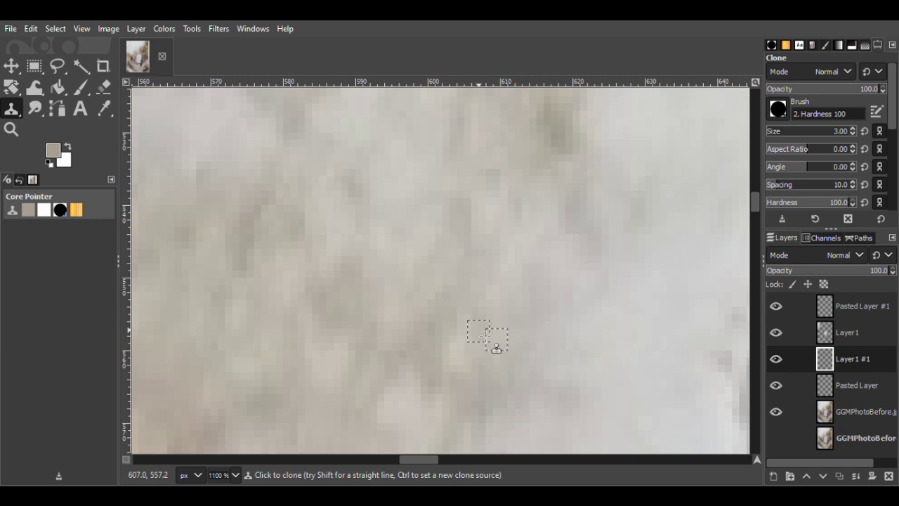
Clone texture from just left of the remaining upper streak over it, toggle Layer1 #1 to compare, and save the project.
left_click(839, 412)
left_click(439, 223, "ctrl")
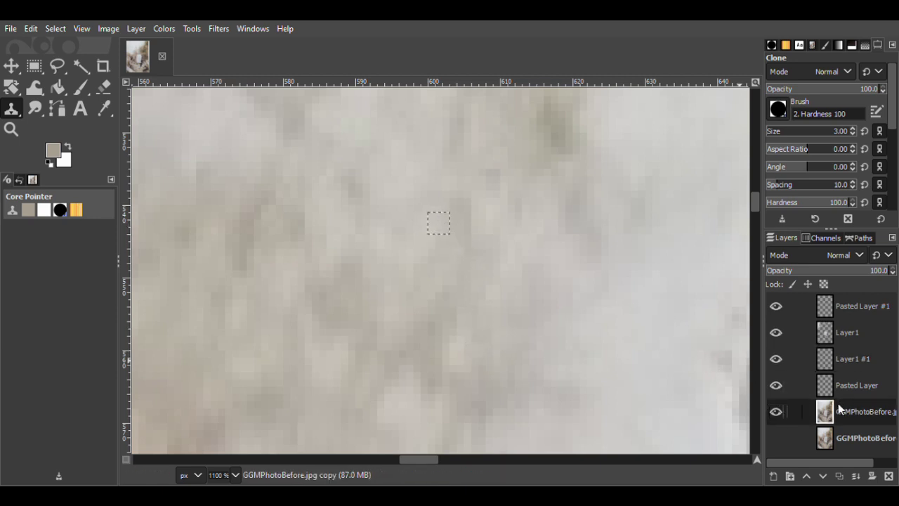
left_click(838, 359)
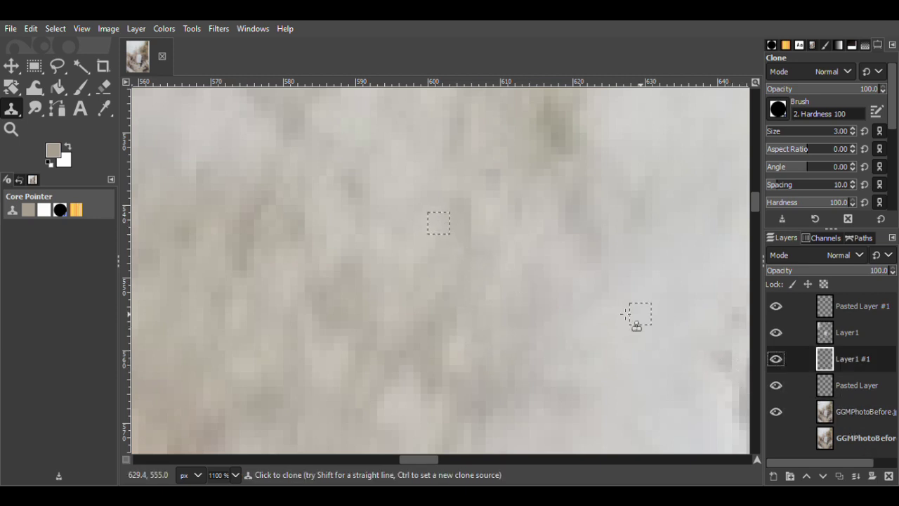
left_click(776, 359)
left_click(776, 359)
key("ctrl+s")
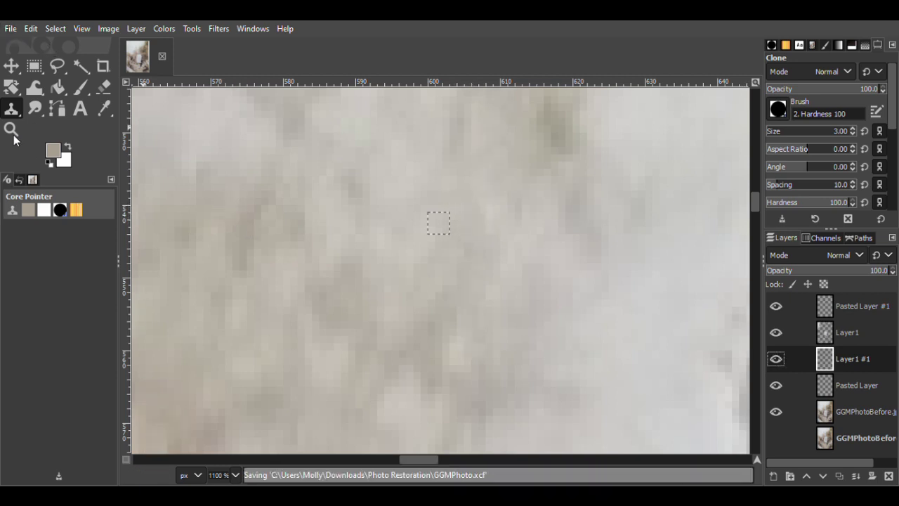
Sample pale photo texture left of the torn edge's lower end and clone it along the edge on Layer1 #1.
left_click(11, 128)
left_click(618, 251, "ctrl")
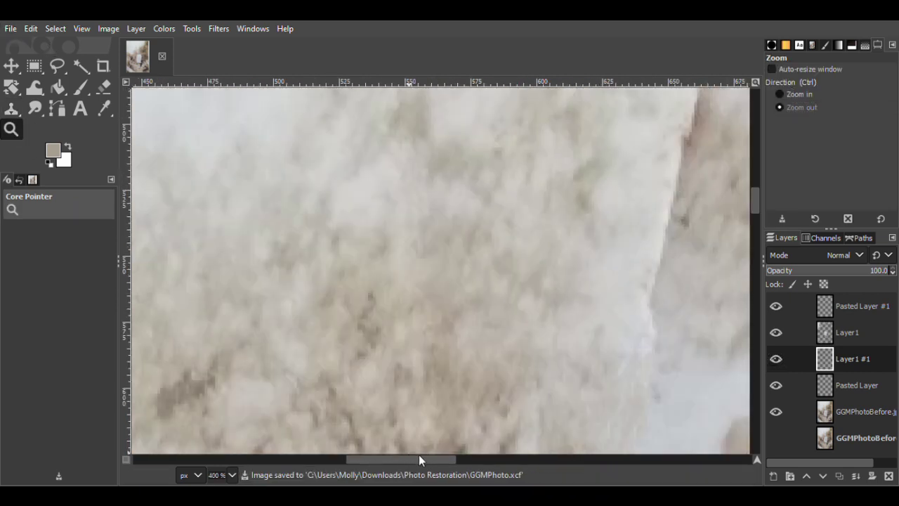
left_click_drag(419, 456, 443, 459)
left_click_drag(754, 203, 754, 205)
left_click(811, 94)
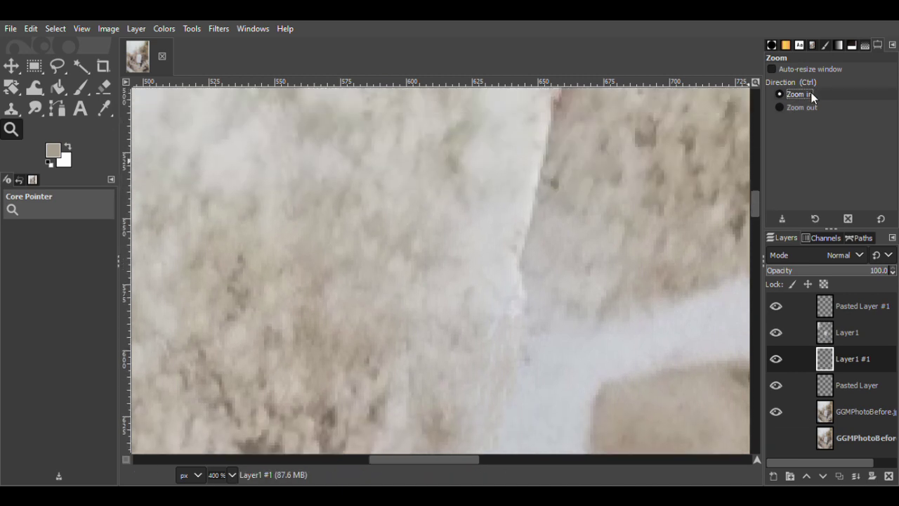
left_click(575, 307)
left_click(856, 411)
key("c")
left_click(440, 228, "ctrl")
left_click(851, 359)
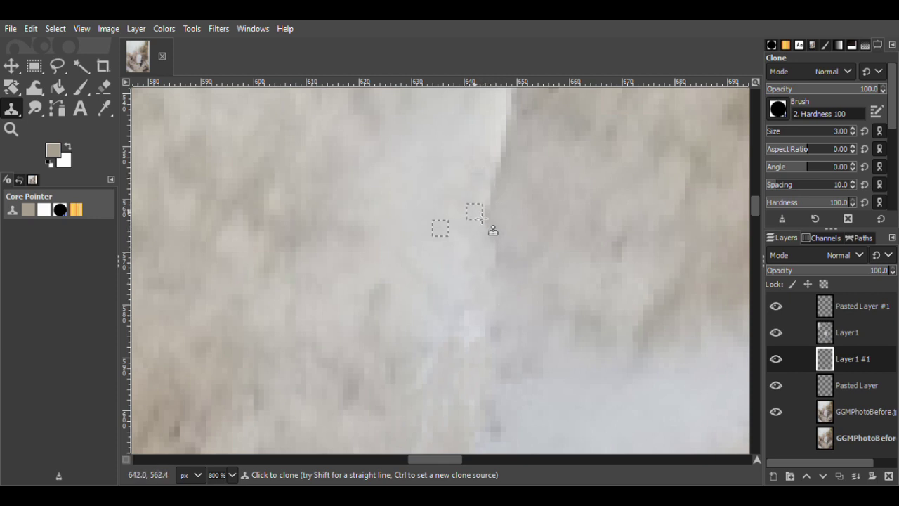
Sample photo texture right of the torn edge's lower end and clone it over the hard white rim on Layer1 #1.
left_click(843, 411)
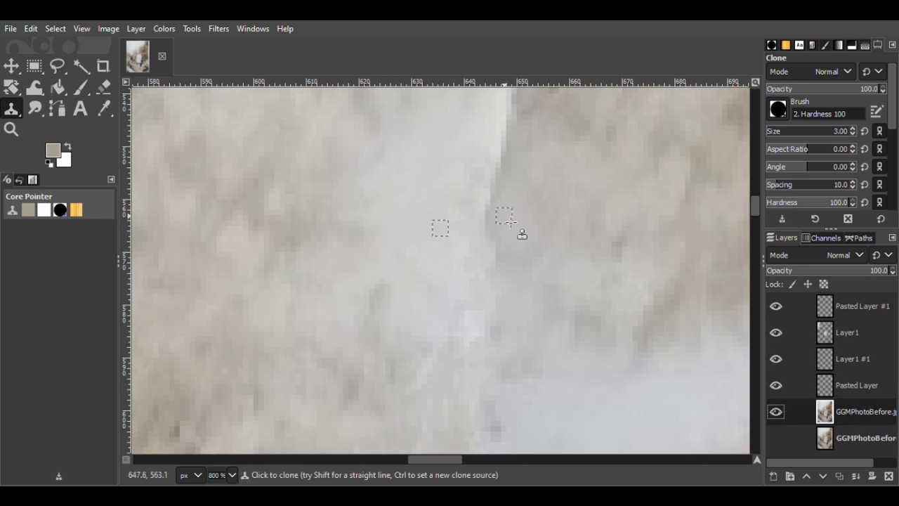
left_click(852, 359)
left_click(486, 215)
left_click(488, 256)
left_click(490, 181)
left_click(504, 164)
Blend the lower torn edge with pale photo texture sampled higher up on its left, and toggle Layer1 #1 to compare.
left_click_drag(755, 205, 755, 199)
left_click(802, 411)
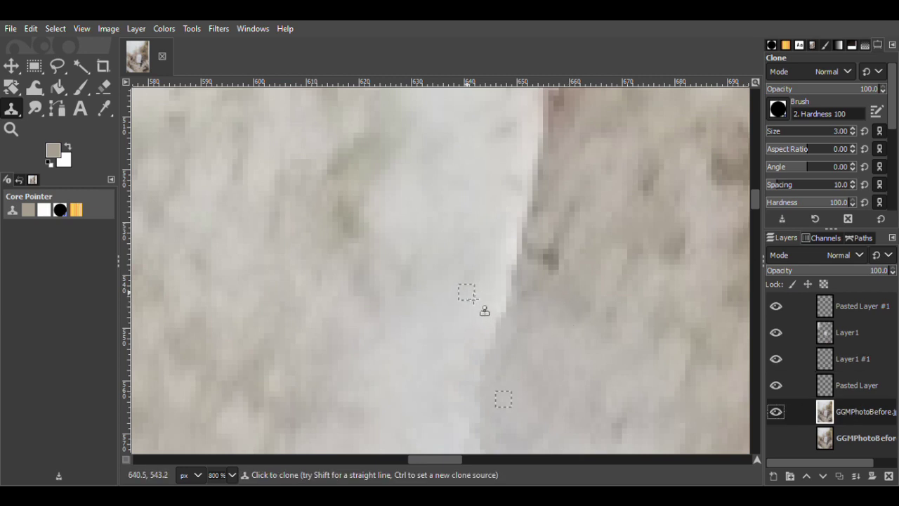
left_click(842, 359)
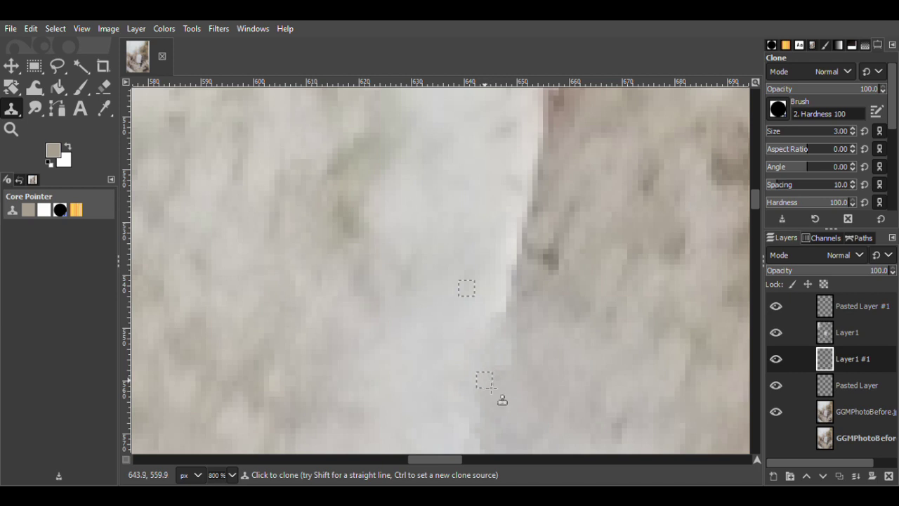
scroll(615, 221, "down", 5)
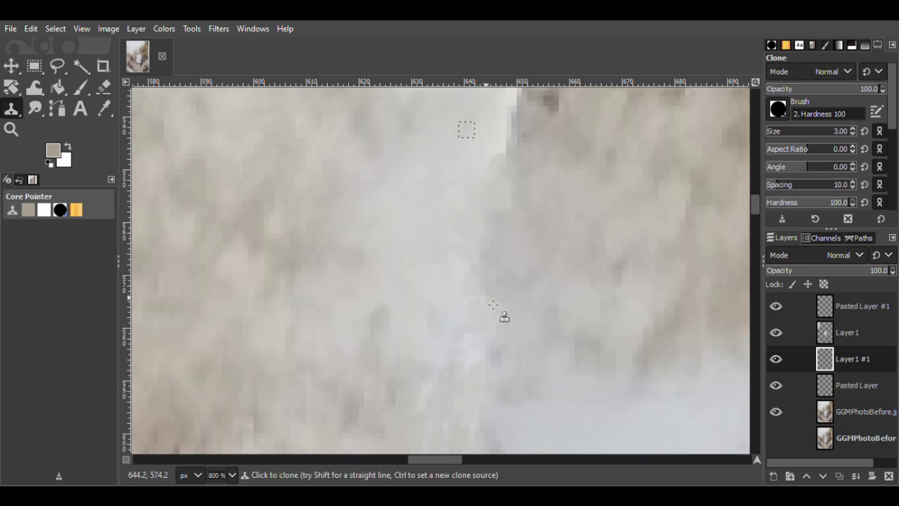
left_click(776, 358)
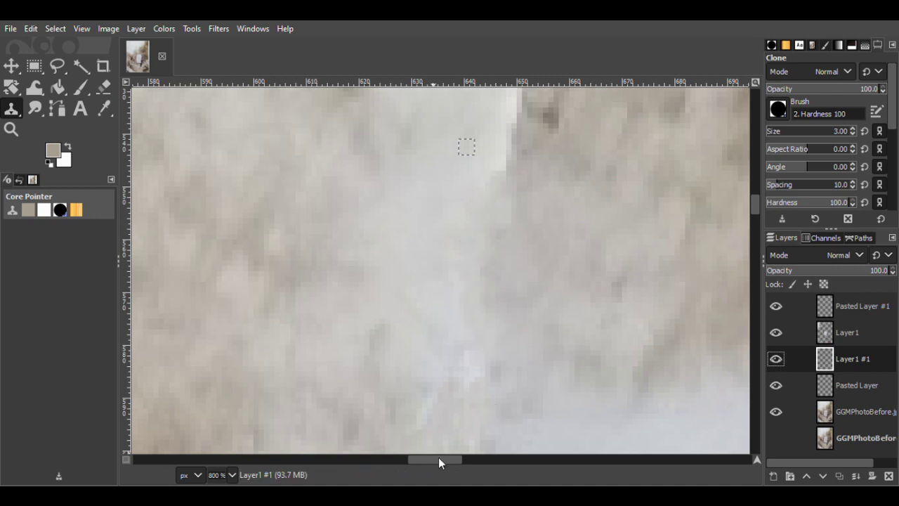
Sample brownish photo texture right of the torn edge and clone it upward along the white rim on Layer1 #1.
scroll(439, 461, "right", 2)
scroll(756, 209, "up", 4)
left_click(867, 417)
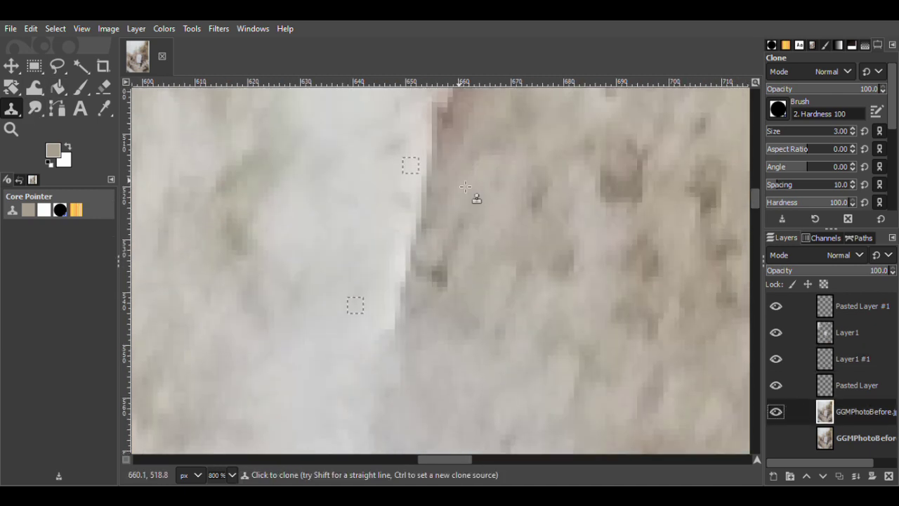
left_click(466, 208, "ctrl")
left_click(853, 359)
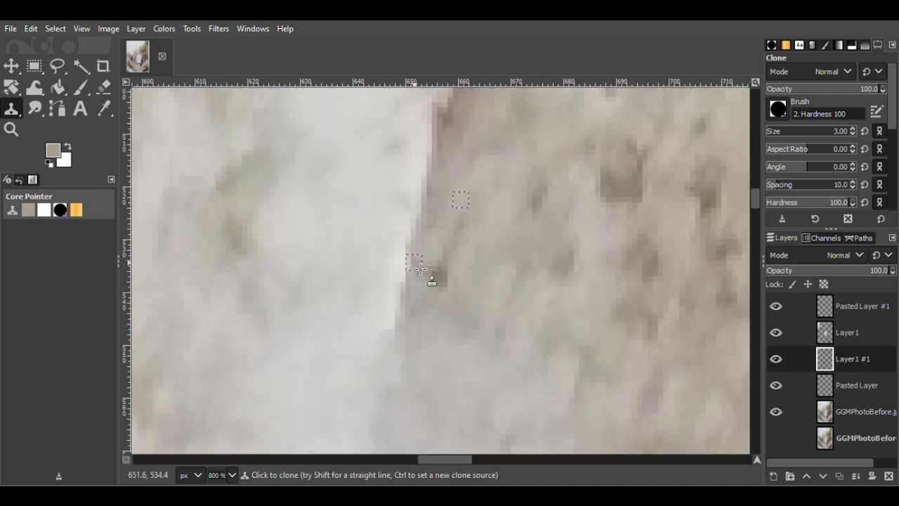
left_click(397, 338)
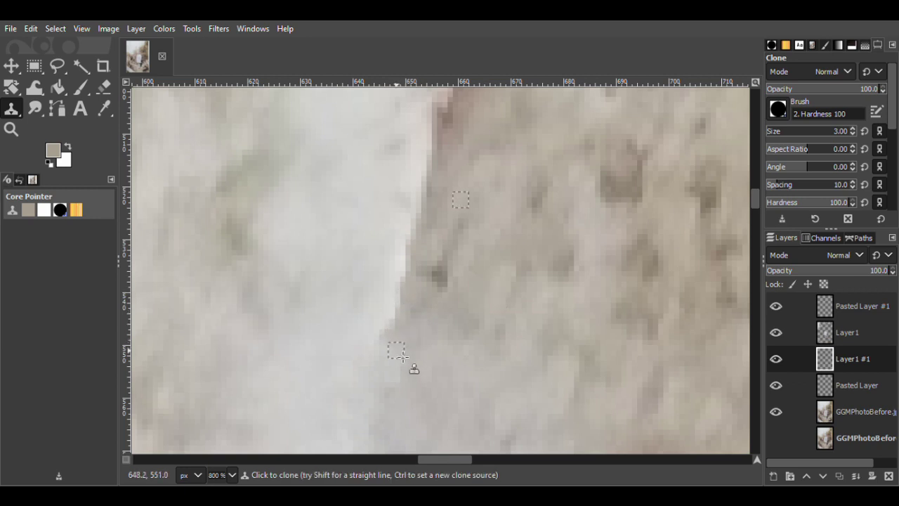
mouse_move(418, 260)
left_mouse_down()
mouse_move(436, 193)
mouse_move(432, 141)
left_mouse_up()
Sample photo texture just right of the dark reddish spot on the torn edge and clone over it on Layer1 #1.
left_click_drag(755, 198, 754, 192)
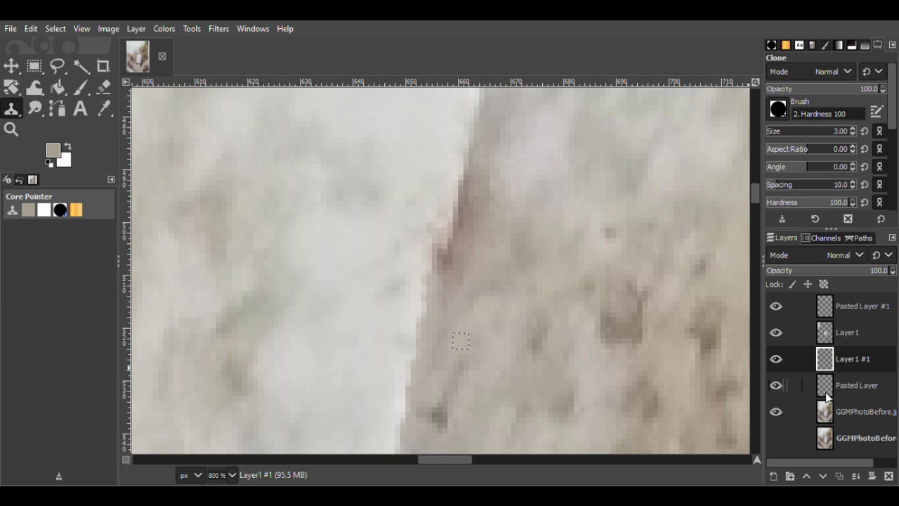
left_click(826, 409)
key("Page_Up")
key("Page_Up")
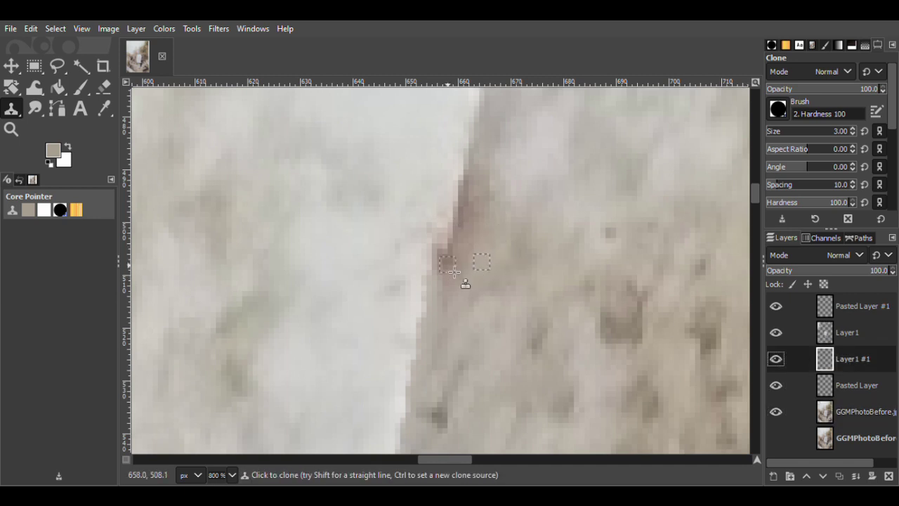
mouse_move(452, 255)
left_mouse_down()
mouse_move(455, 283)
mouse_move(486, 219)
mouse_move(471, 215)
mouse_move(472, 186)
mouse_move(475, 208)
left_mouse_up()
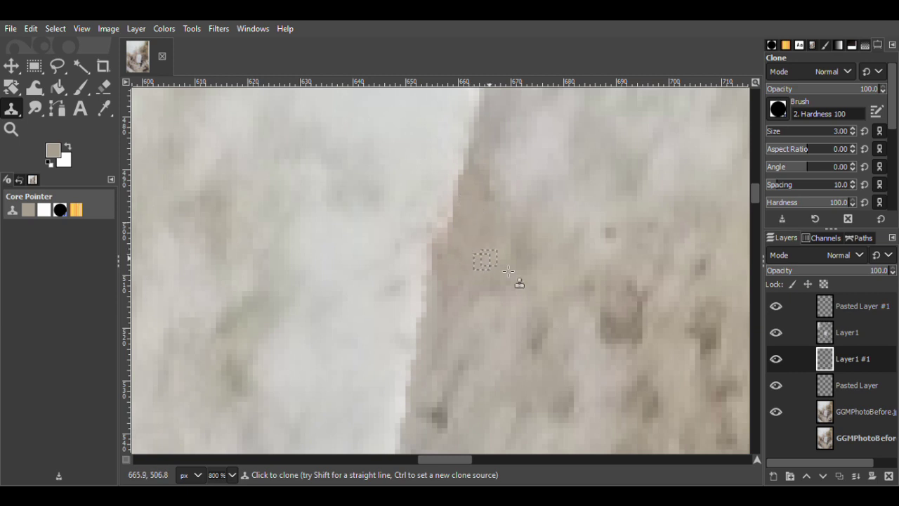
Sample lighter photo texture above the reddish area and clone it over the area's upper part beside the torn edge.
key("Page_Down")
key("Page_Down")
key("Page_Up")
key("Page_Up")
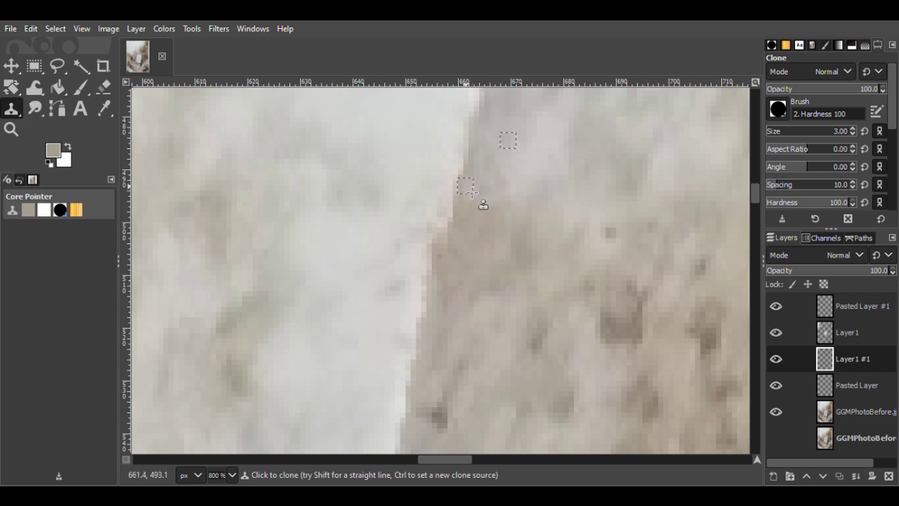
Sample photo texture above the small dark dot right of the torn edge and clone over the dot on Layer1 #1.
key("Page_Down")
key("Page_Down")
left_click(611, 216, "ctrl")
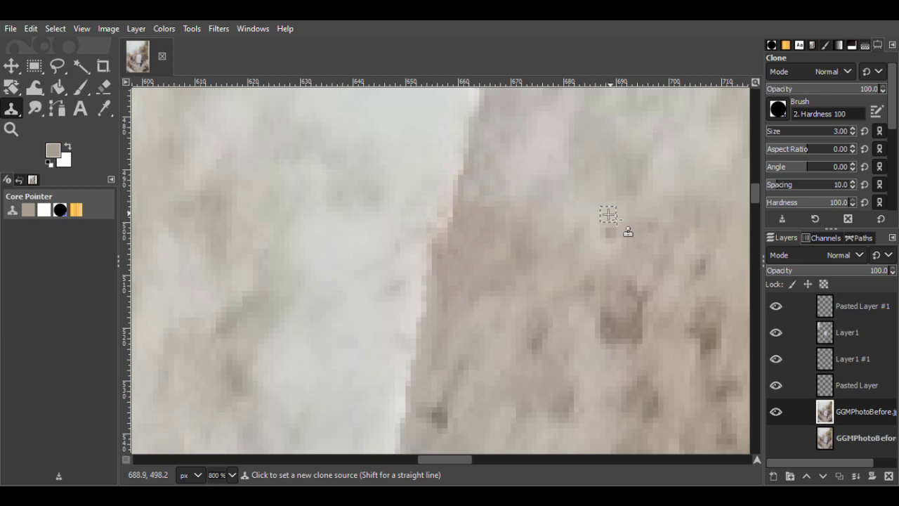
key("Page_Up")
key("Page_Up")
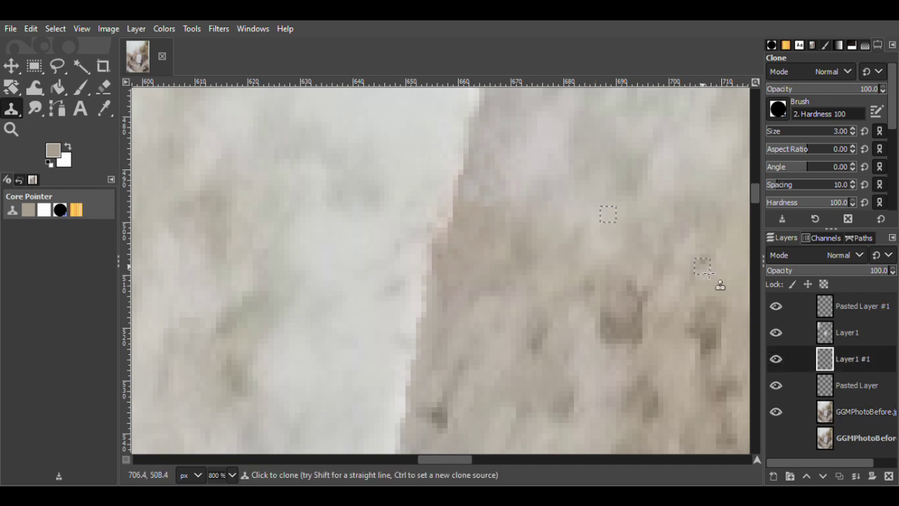
Sample pale texture from the GGMPhotoBefore.jpg copy layer below the white rim and clone it up along the rim on Layer1 #1.
left_click(868, 416)
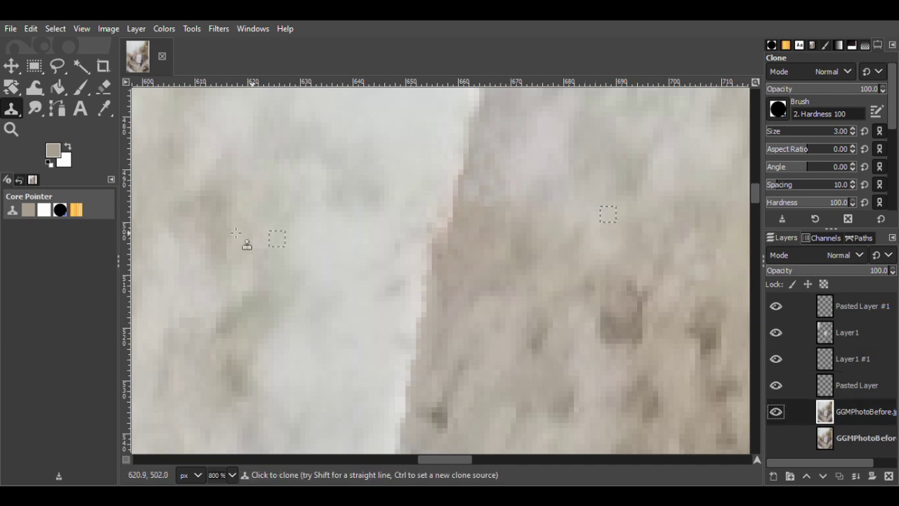
key("z")
left_click(593, 259, "ctrl")
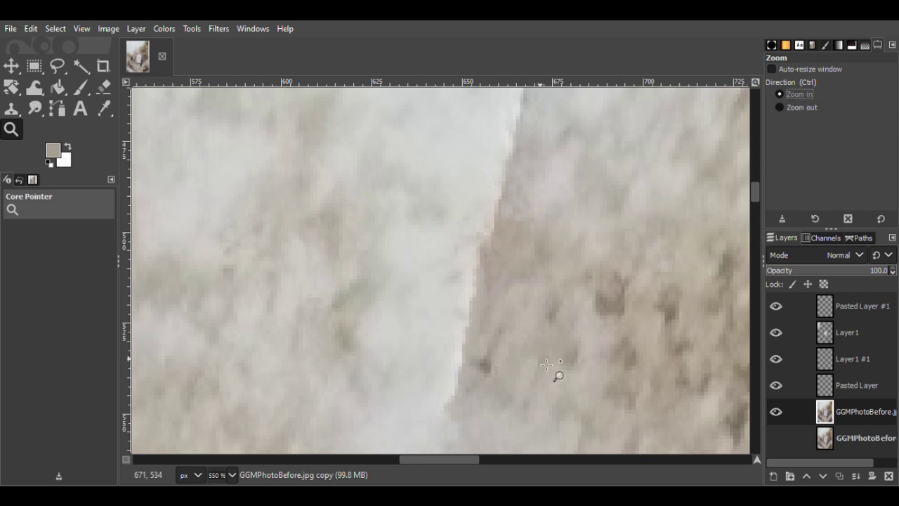
left_click(478, 436)
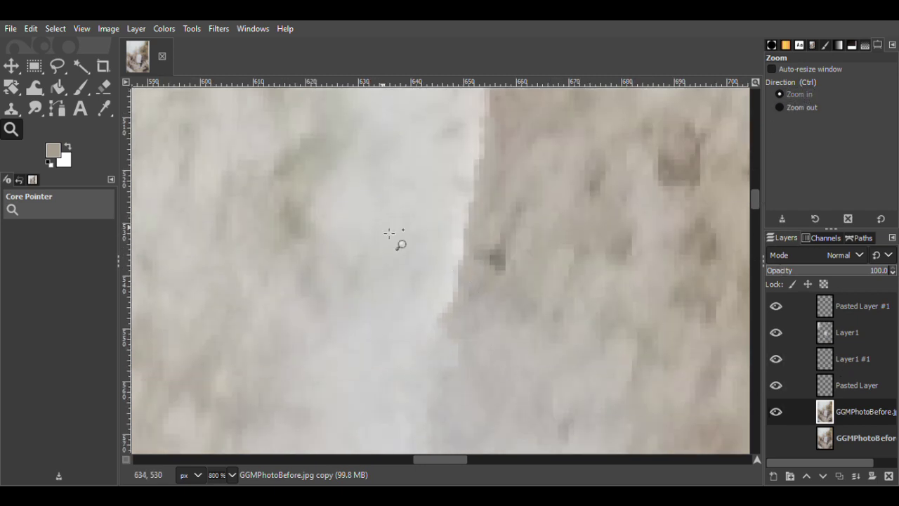
left_click(9, 112)
left_click(435, 352, "ctrl")
left_click(854, 359)
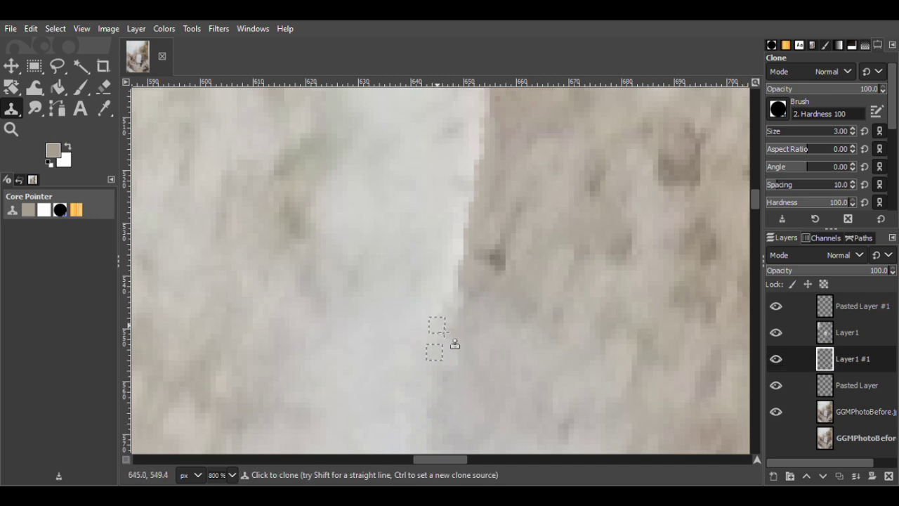
left_click(470, 282)
left_click(461, 256)
left_click(471, 239)
left_click(472, 254)
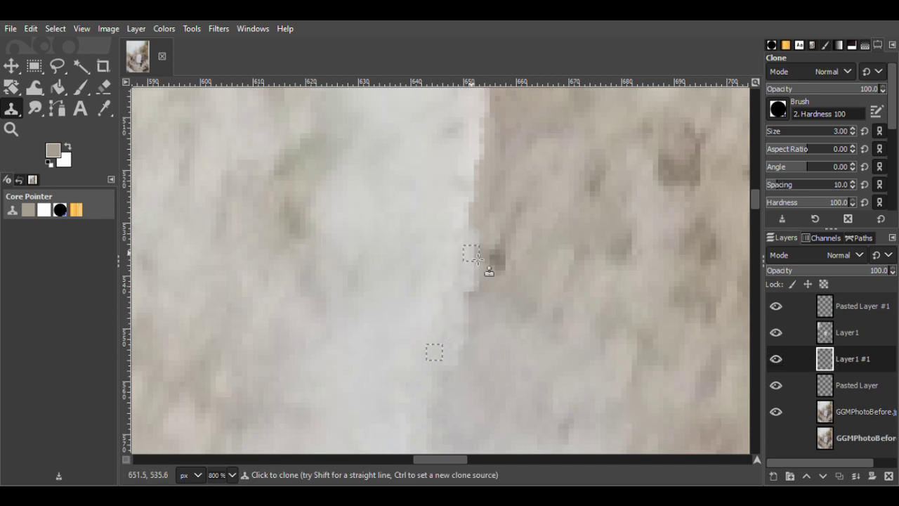
mouse_move(476, 253)
left_mouse_down()
mouse_move(500, 307)
mouse_move(489, 323)
mouse_move(485, 313)
left_mouse_up()
Sample brownish photo texture right of the small dark spot and clone it along the torn edge below the spot on Layer1 #1.
left_click(871, 412)
left_click(528, 281, "ctrl")
left_click(851, 359)
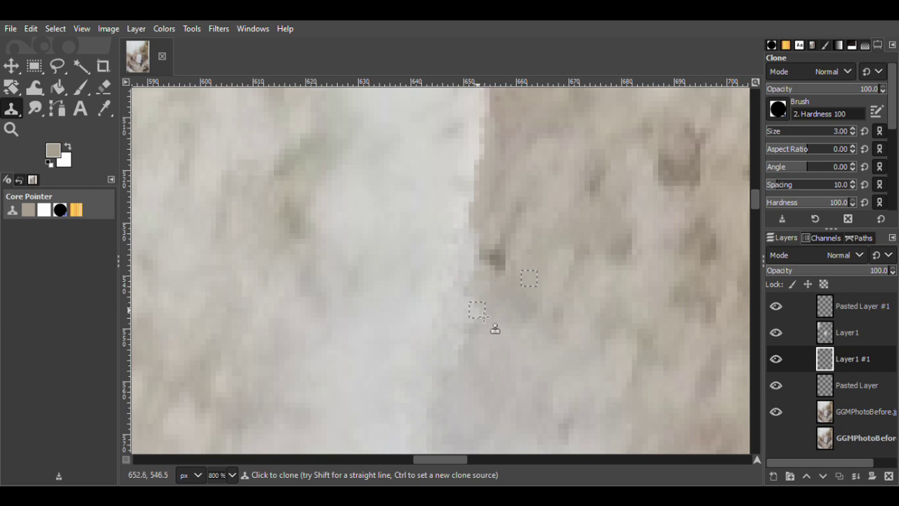
Sample pale photo texture left of the edge, clone it over the seam's lower part on Layer1 #1, and compare with the layer hidden.
left_click(834, 411)
left_click(434, 343, "ctrl")
left_click(852, 359)
left_click(463, 360)
left_click(776, 359)
left_click(775, 359)
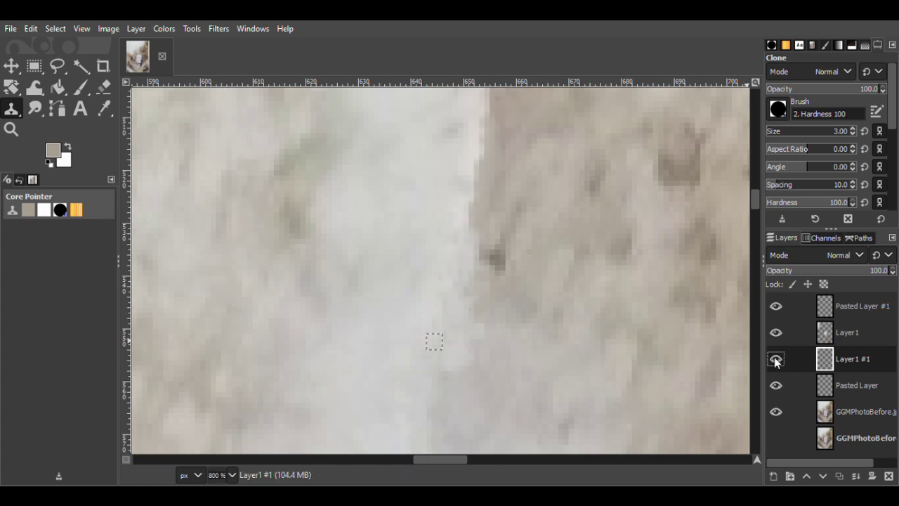
Sample greyish photo texture below the seam, clone it up over the edge beside the dark spot on Layer1 #1, and compare with the layer hidden.
left_click(855, 414)
scroll(755, 208, "down", 1)
left_click(470, 358, "ctrl")
key("Page_Up")
key("Page_Up")
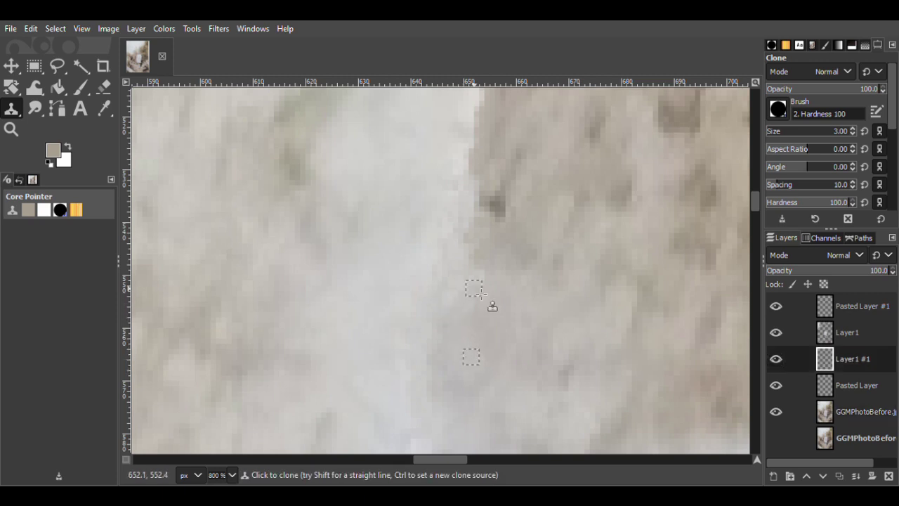
left_click(775, 359)
left_click(775, 359)
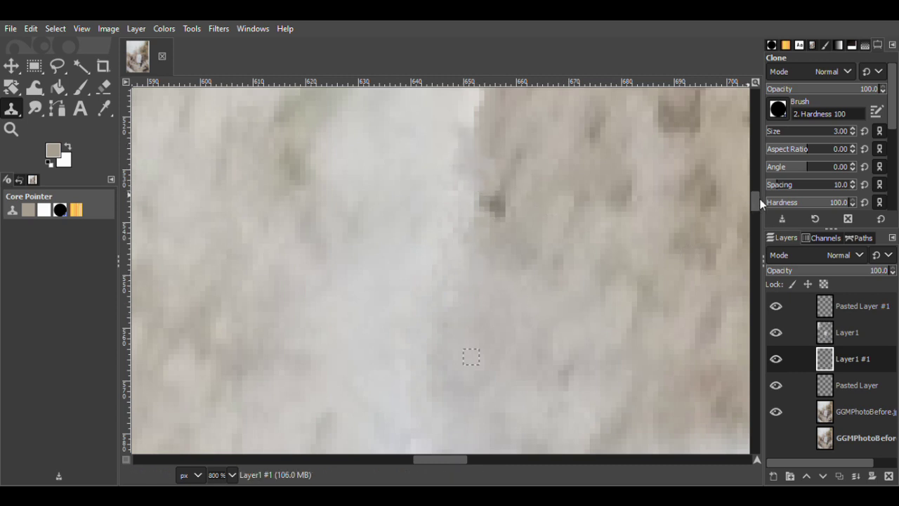
Sample brownish photo texture well right of the torn edge and clone it over the rim above the dark spot on Layer1 #1.
left_click_drag(756, 200, 756, 196)
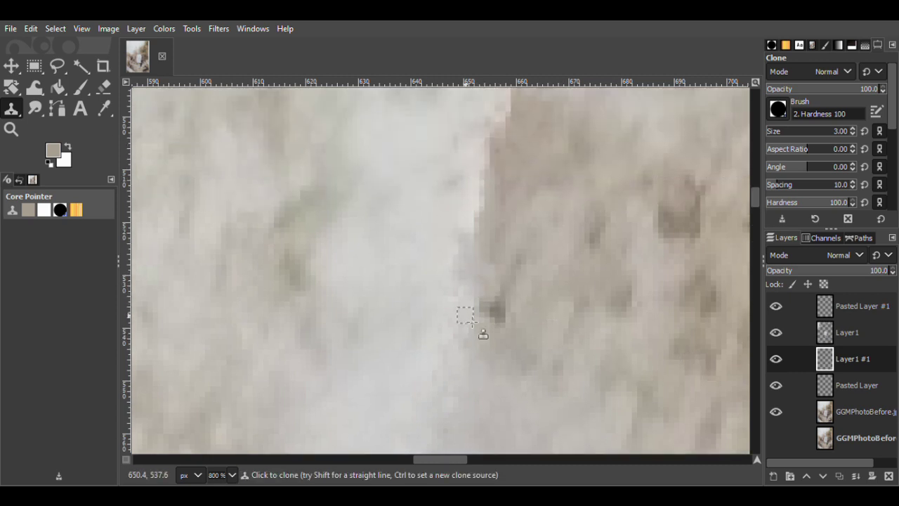
left_click(842, 412)
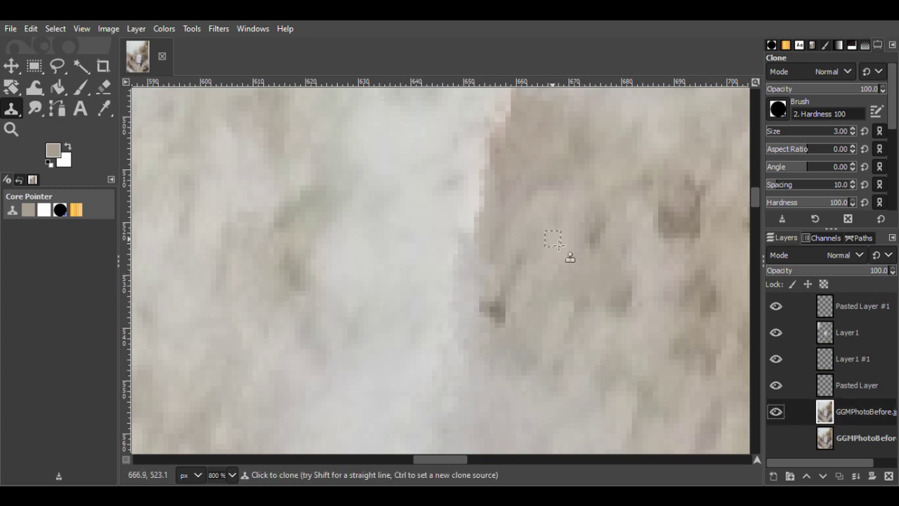
left_click(843, 358)
left_click(474, 232)
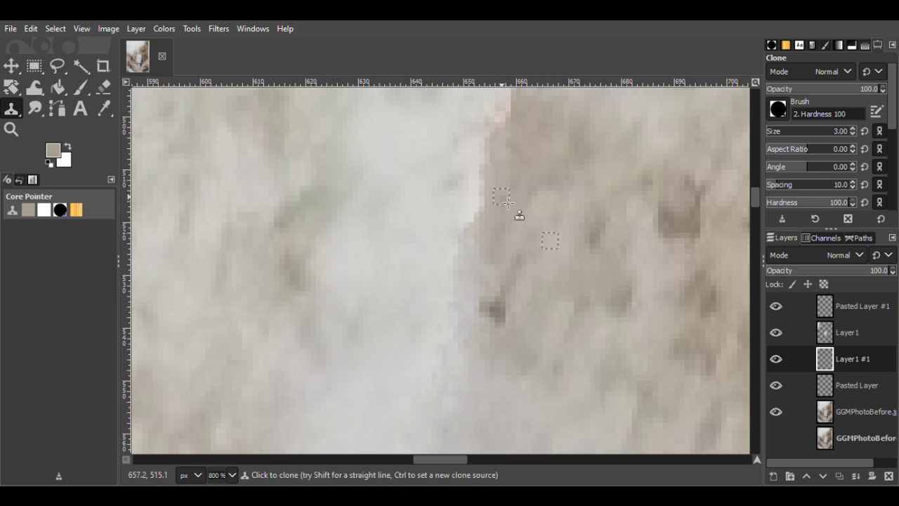
Sample pale photo texture left of the white rim and clone it over the rim's remaining straight section on Layer1 #1.
key("Page_Down")
key("Page_Down")
left_click(450, 186, "ctrl")
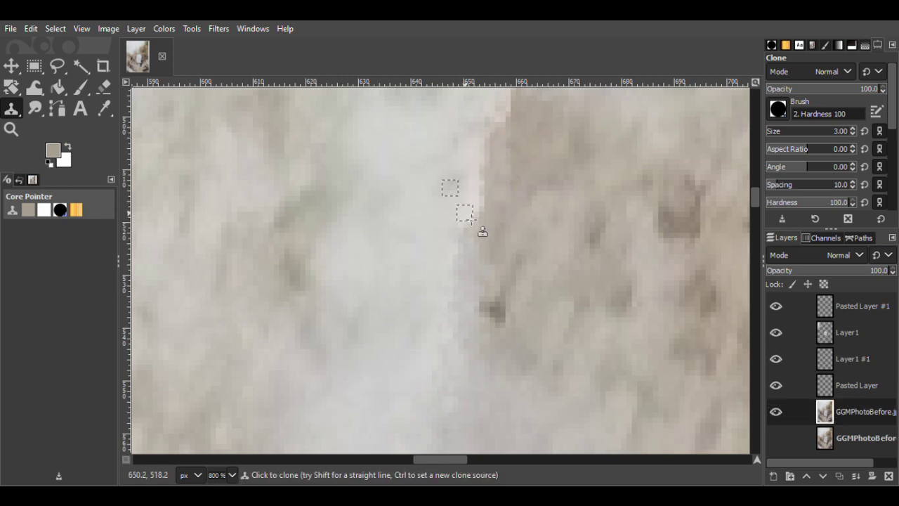
left_click(775, 361)
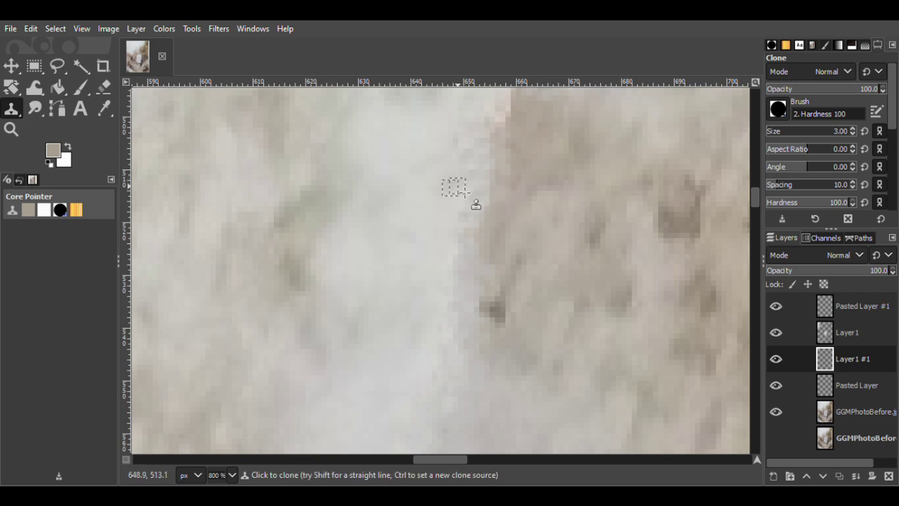
Compare the retouch with Layer1 #1 hidden, sample greenish-beige photo texture far left of the edge, and clone it over the reddish edge section.
left_click(858, 414)
left_click(776, 359)
left_click(776, 359)
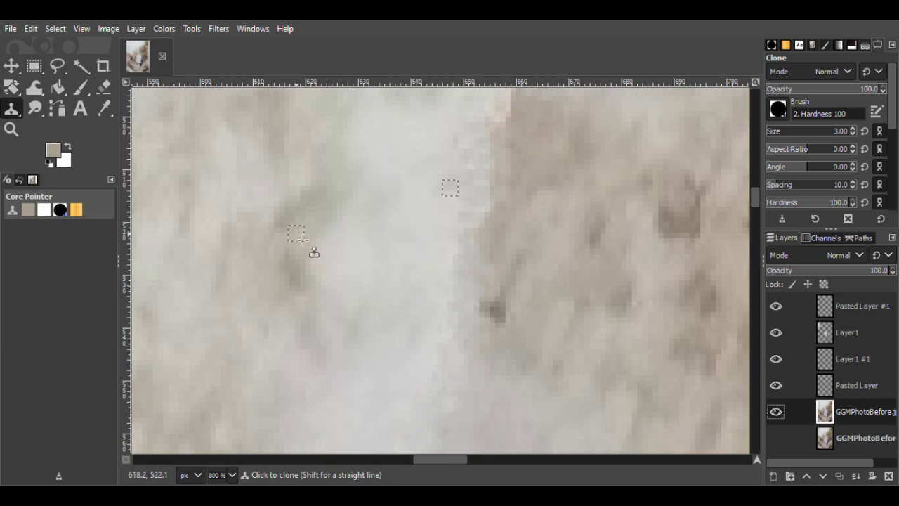
left_click(787, 358)
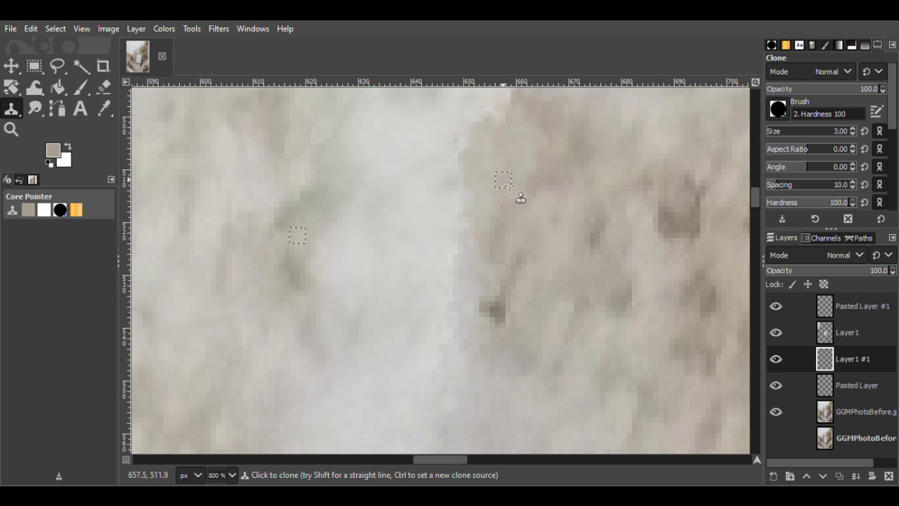
Examine the repaired torn edge in the whole photo and up close, comparing it with Layer1 #1 hidden and shown.
key("z")
left_click(652, 257, "ctrl")
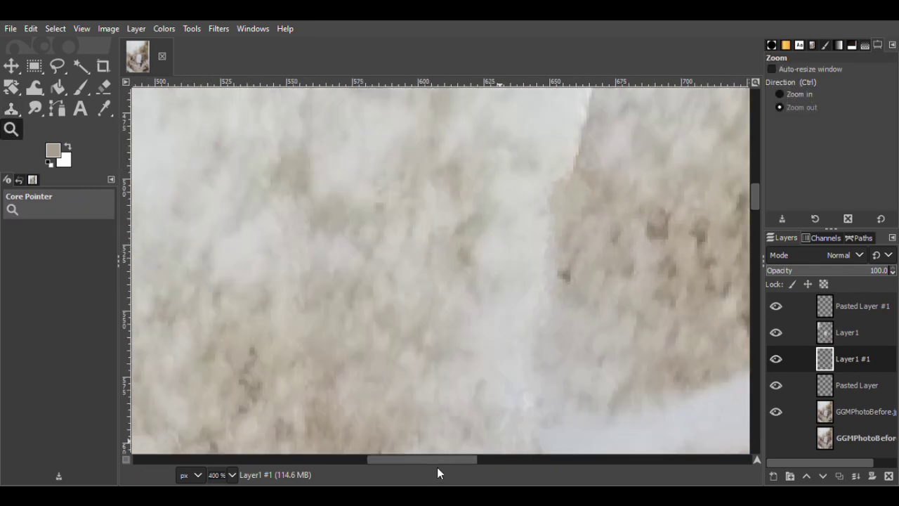
left_click(775, 360)
left_click(776, 360)
key("1")
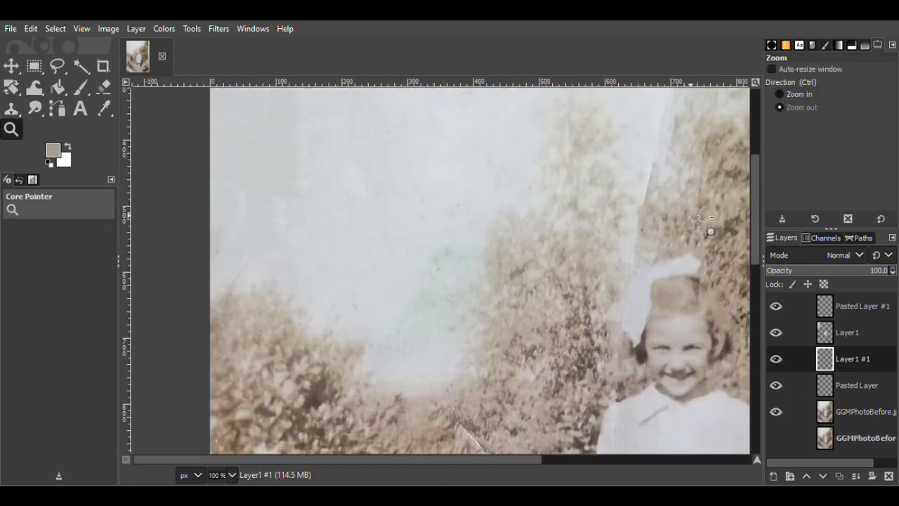
left_click(698, 220, "ctrl")
left_click(772, 359)
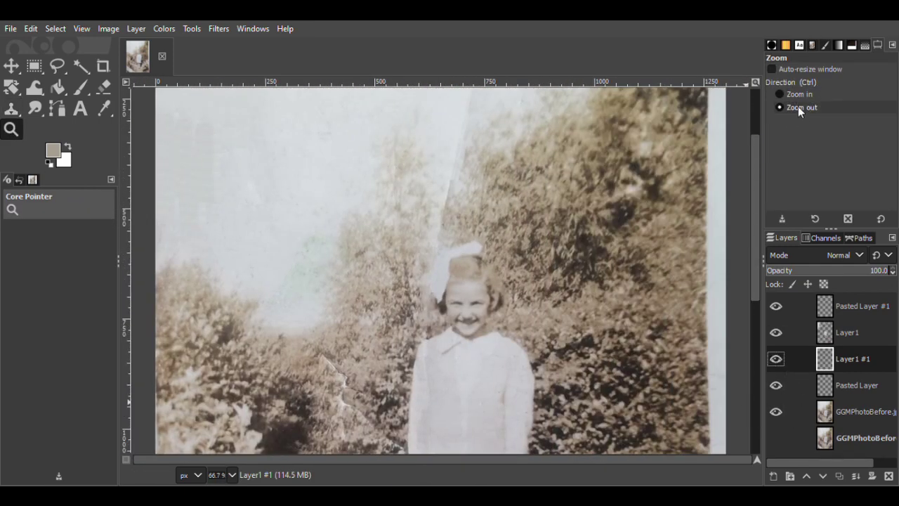
left_click(458, 184)
left_click(458, 184)
left_click(458, 184)
left_click(780, 94)
left_click(451, 183)
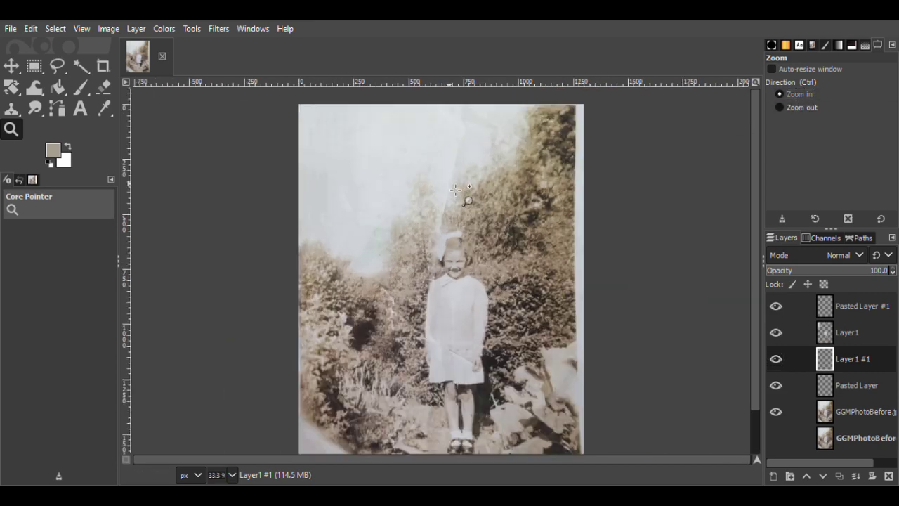
triple_click(452, 187)
double_click(439, 269)
double_click(441, 285)
left_click(445, 301)
left_click(444, 292)
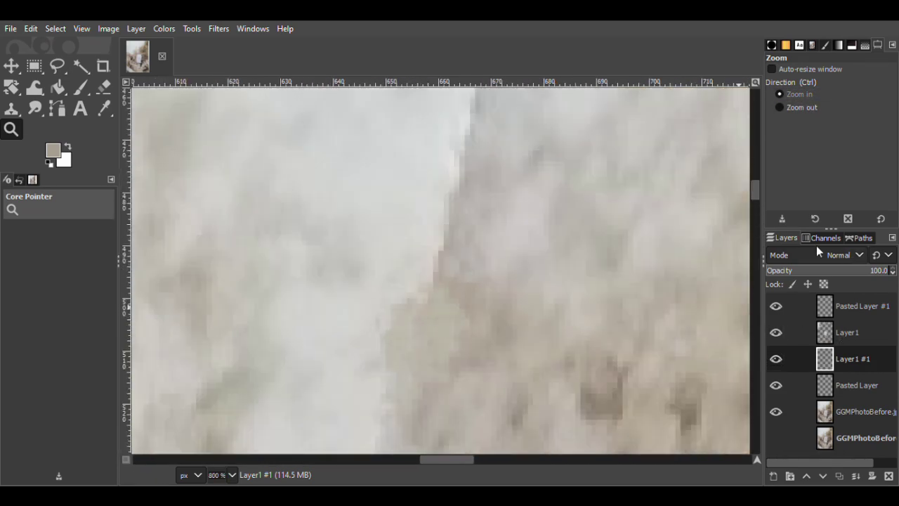
Sample pinkish-grey photo texture right of the torn edge and clone it upward along the edge above the greenish-beige patch on Layer1 #1.
left_click(723, 207, "ctrl")
left_click(594, 301, "ctrl")
left_click(632, 305, "ctrl")
mouse_move(754, 209)
left_mouse_down()
mouse_move(751, 180)
mouse_move(752, 203)
left_mouse_up()
left_click(448, 261)
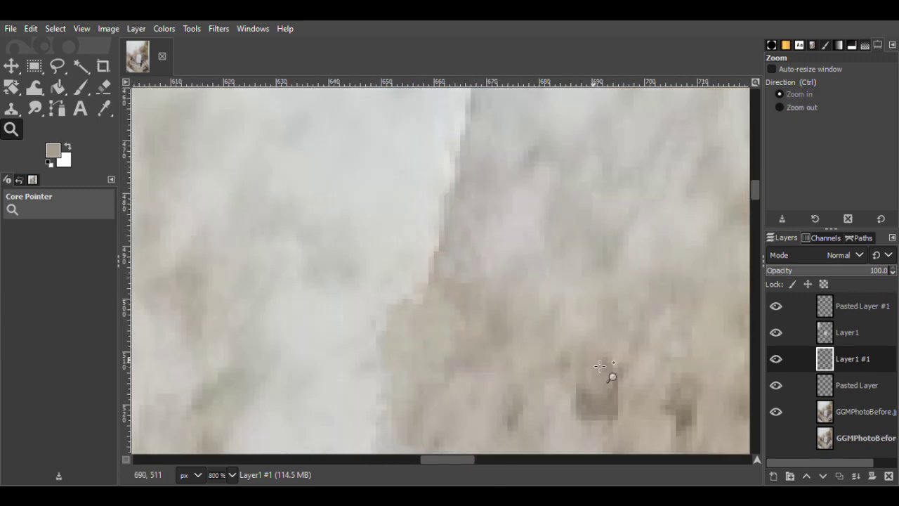
left_click(863, 413)
key("c")
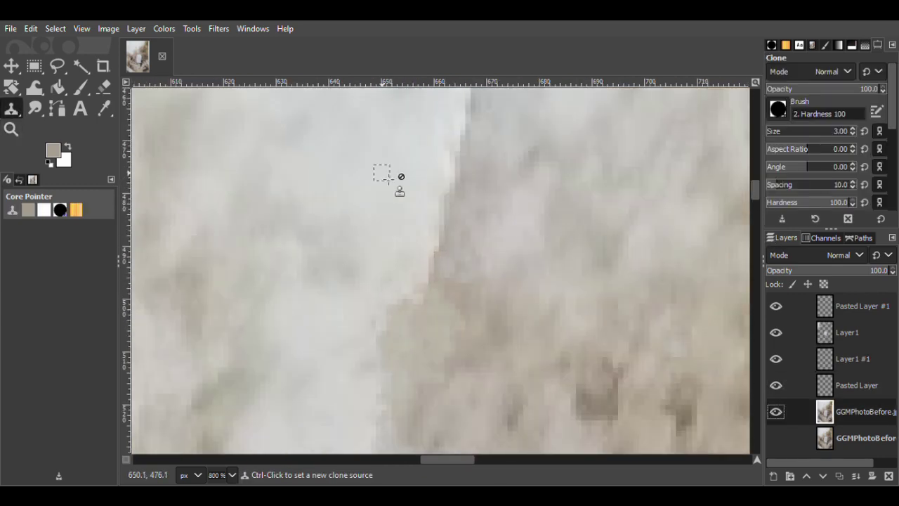
left_click(490, 248, "ctrl")
left_click(853, 359)
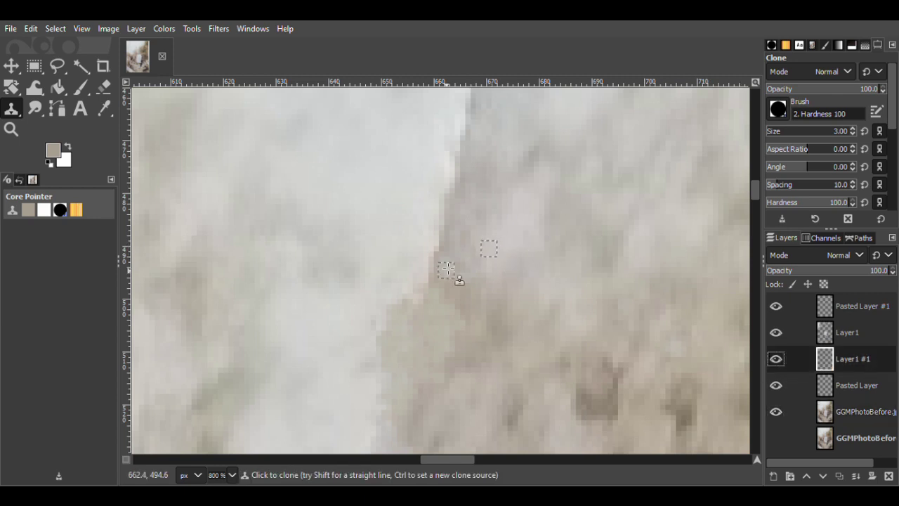
mouse_move(444, 220)
left_mouse_down()
mouse_move(465, 196)
mouse_move(450, 189)
mouse_move(472, 149)
left_mouse_up()
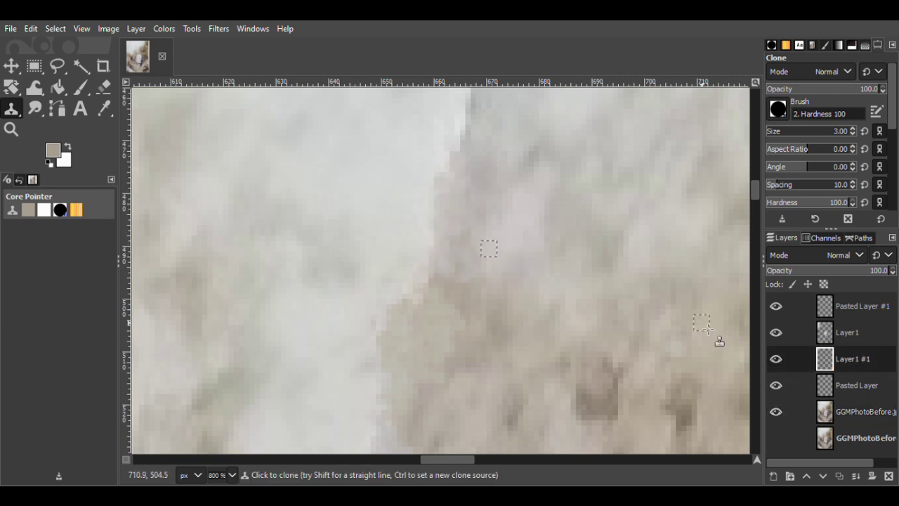
Sample grey photo texture right of the upper torn edge and clone it over the white rim beside it on Layer1 #1.
left_click(849, 411)
left_click_drag(756, 192, 756, 188)
left_click(504, 237, "ctrl")
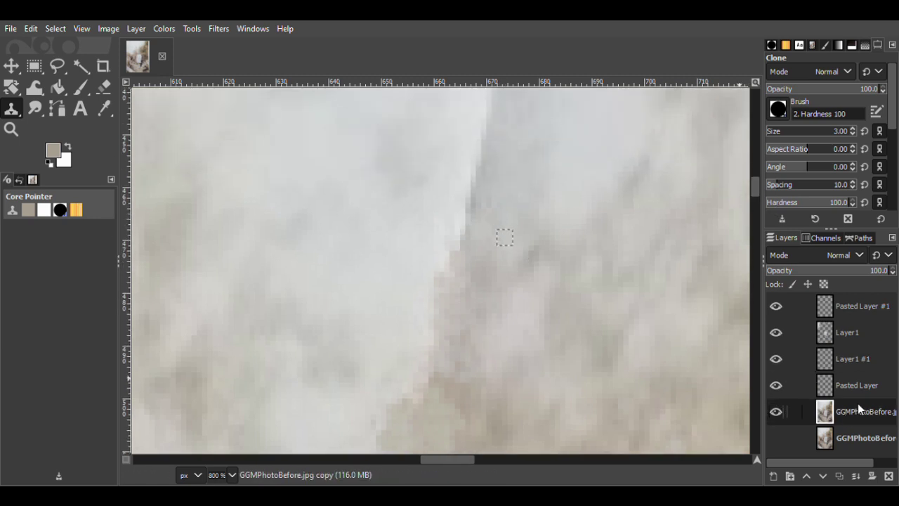
left_click(851, 359)
left_click(462, 205)
left_click(458, 229)
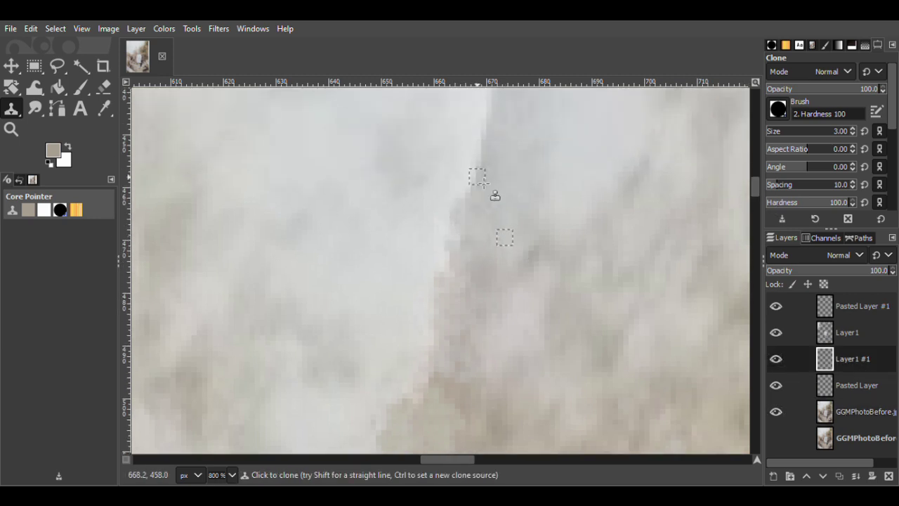
Sample pale photo texture left of the upper torn edge and clone it over the hard edge line on Layer1 #1.
key("Page_Down")
key("Page_Down")
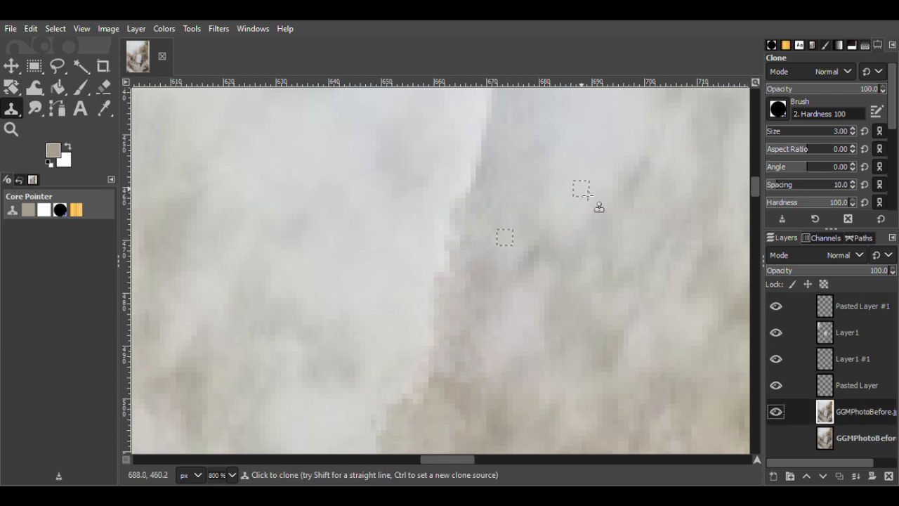
left_click(422, 180, "ctrl")
left_click(851, 358)
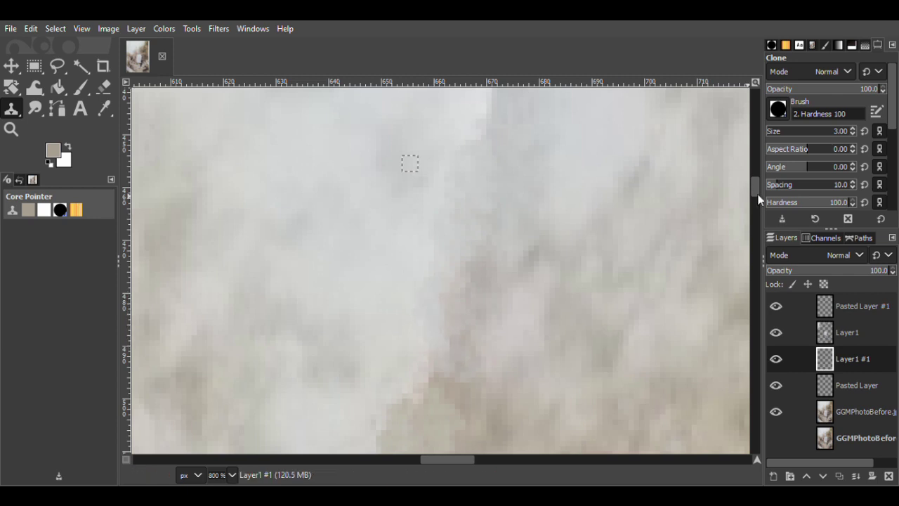
Sample pale bluish photo texture at the upper end of the torn edge and blend the remaining dark corner on Layer1 #1.
left_click_drag(758, 194, 755, 187)
left_click(849, 419)
left_click_drag(450, 459, 454, 459)
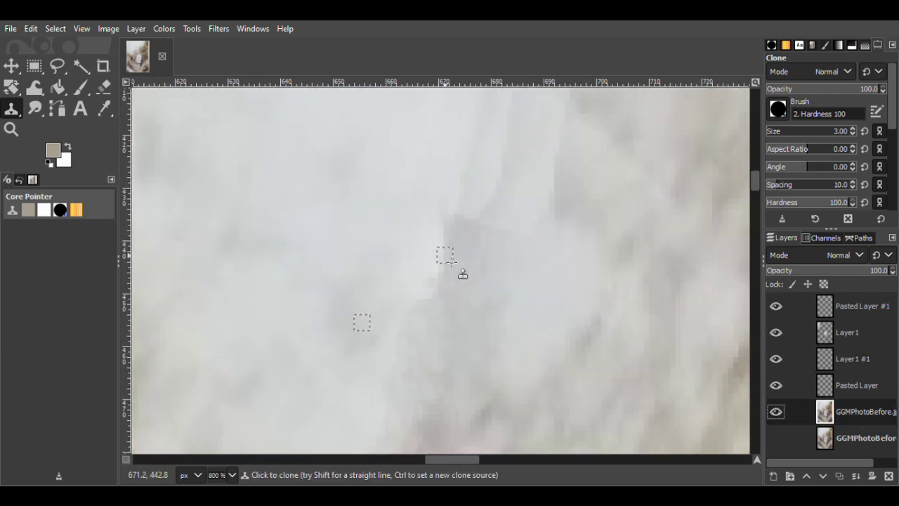
left_click(853, 361)
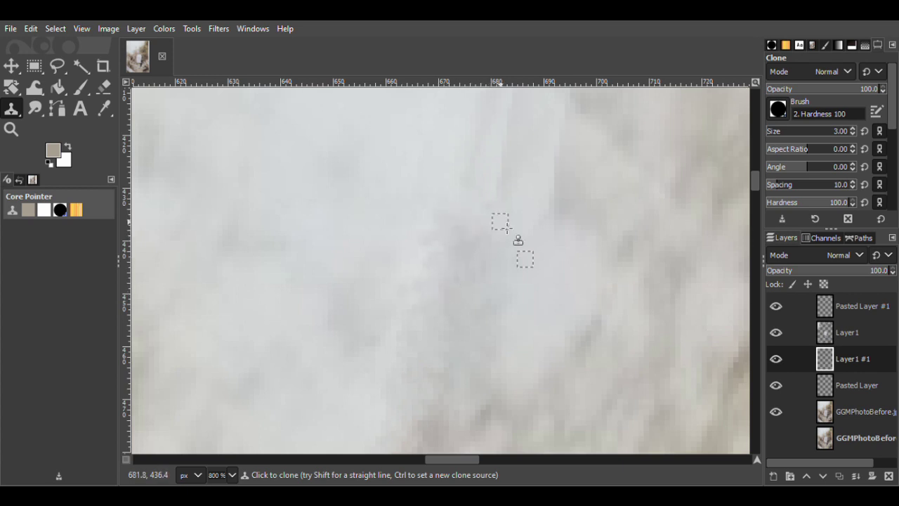
Sample photo texture just right of the faint vertical streaks as the clone source for Layer1 #1.
left_click(853, 412)
scroll(757, 176, "up", 3)
scroll(757, 181, "down", 1)
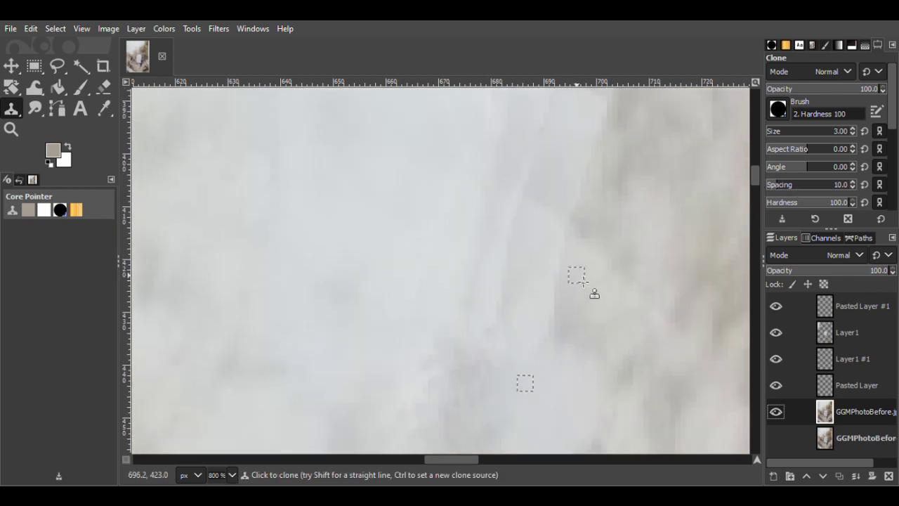
scroll(425, 457, "right", 1)
left_click(873, 358)
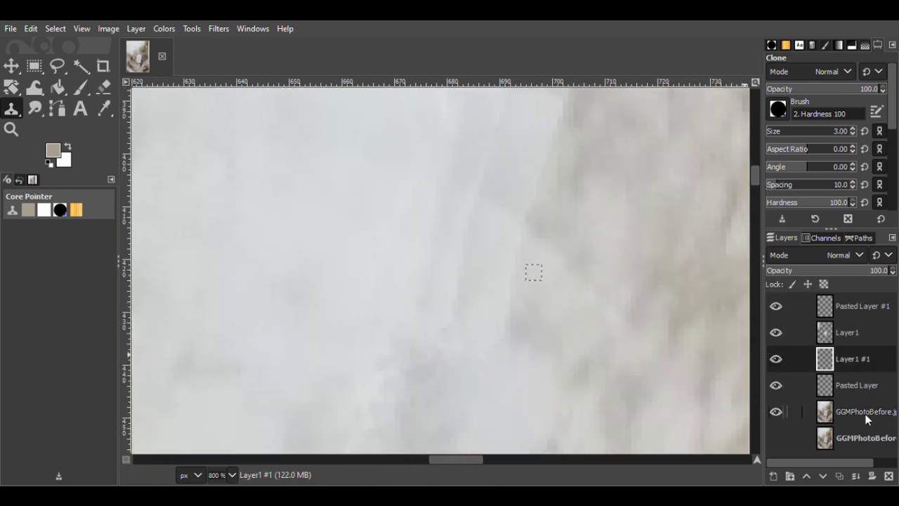
Add a new transparent layer named Layer2 directly above Pasted Layer #1.
left_click(866, 415)
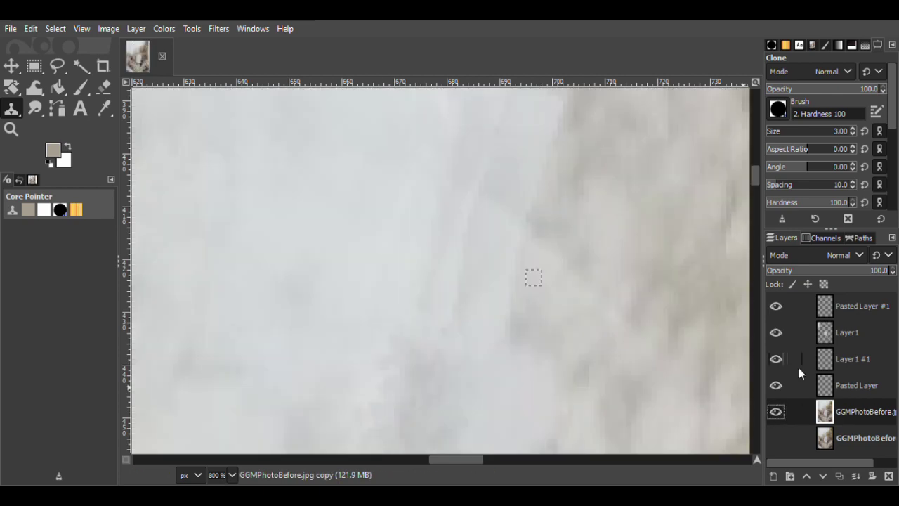
left_click(808, 358)
left_click(845, 312)
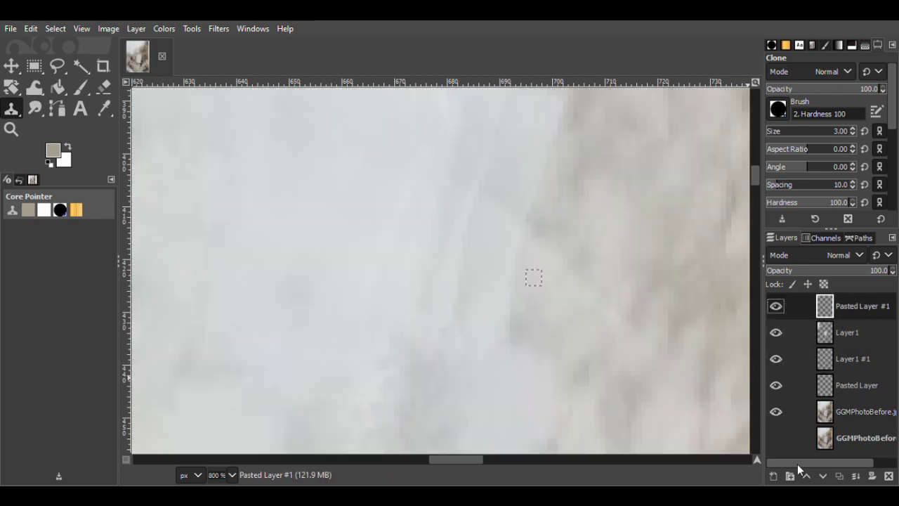
key("Return")
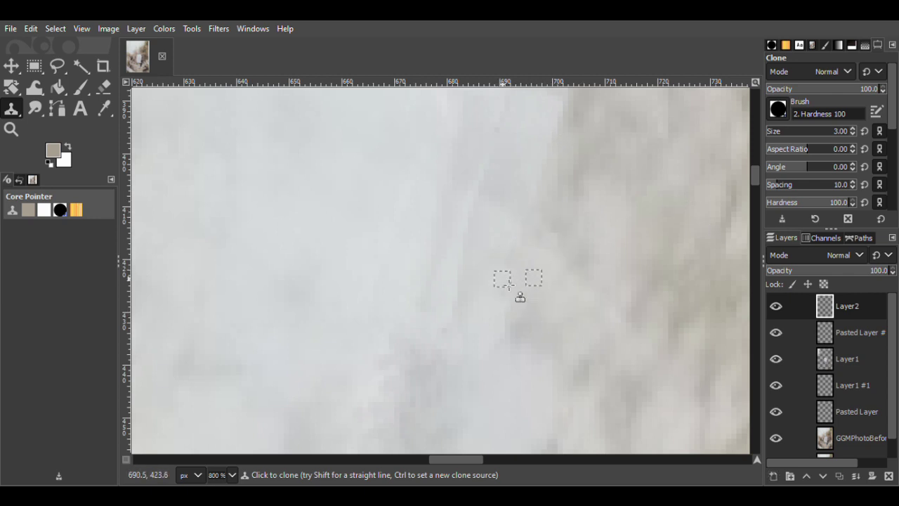
Sample grey photo texture right of the faint streaks on the GGMPhotoBefore.jpg copy layer and clone it over the hard vertical edge on Layer2.
left_click(846, 437)
left_click(616, 294, "ctrl")
key("Page_Up")
key("Page_Up")
key("Page_Up")
key("Page_Up")
key("Page_Up")
Sample the photo copy's grey texture just right of the dark edge notch and clone it over the remaining rim on Layer2.
key("Page_Down")
key("Page_Down")
key("Page_Down")
key("Page_Down")
key("Page_Down")
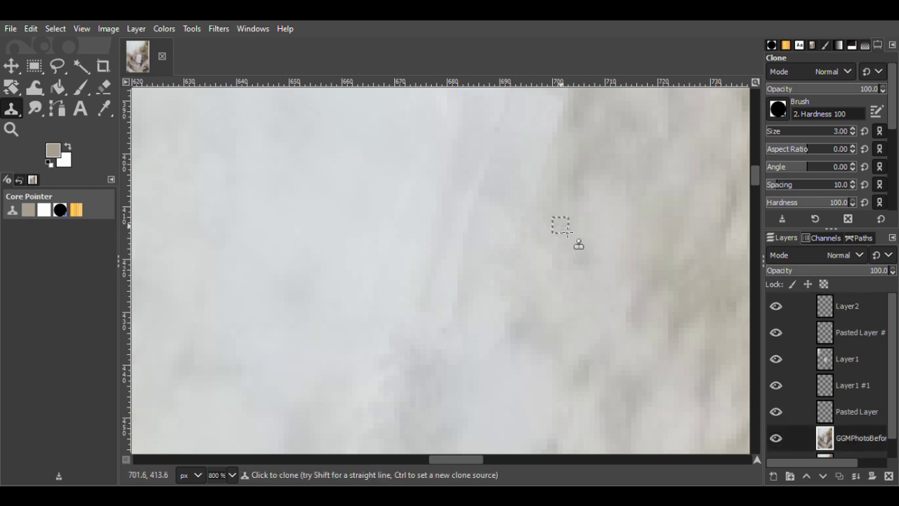
left_click(565, 231, "ctrl")
key("Page_Up")
key("Page_Up")
key("Page_Up")
key("Page_Up")
key("Page_Up")
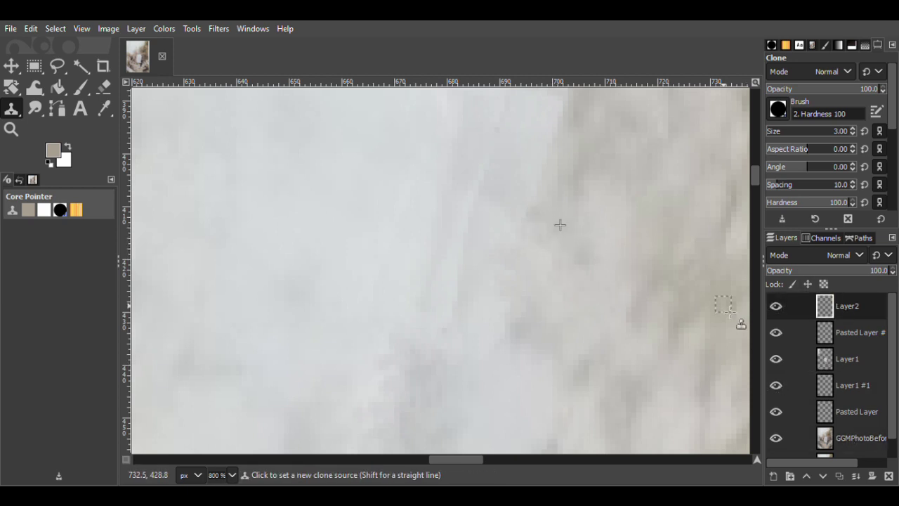
Sample lighter photo texture farther right of the edge, blend the surrounding area on Layer2, and save the image.
key("Page_Down")
key("Page_Down")
key("Page_Down")
key("Page_Down")
key("Page_Down")
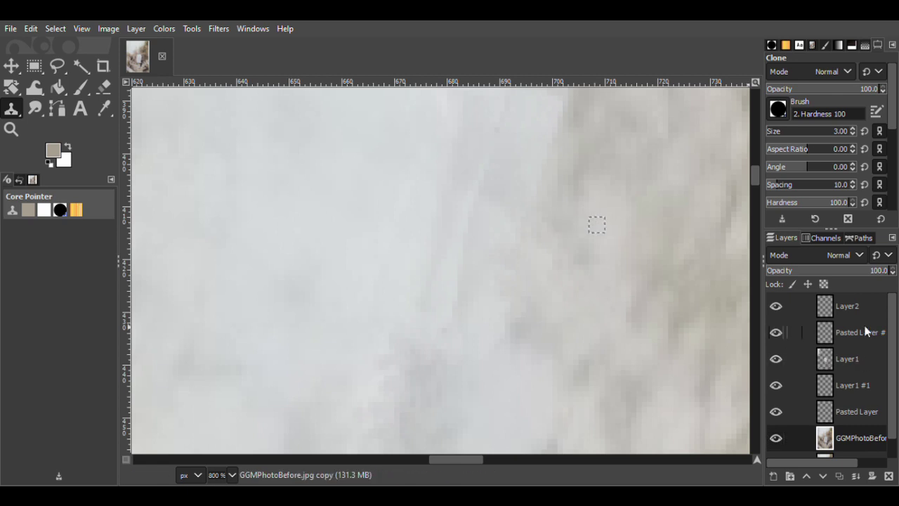
key("Page_Up")
key("Page_Up")
key("Page_Up")
key("Page_Up")
key("Page_Up")
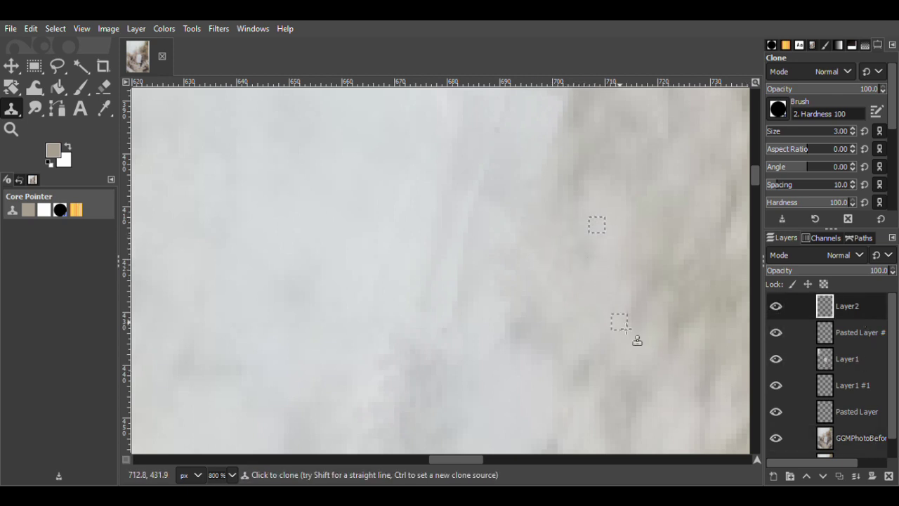
left_click(852, 435)
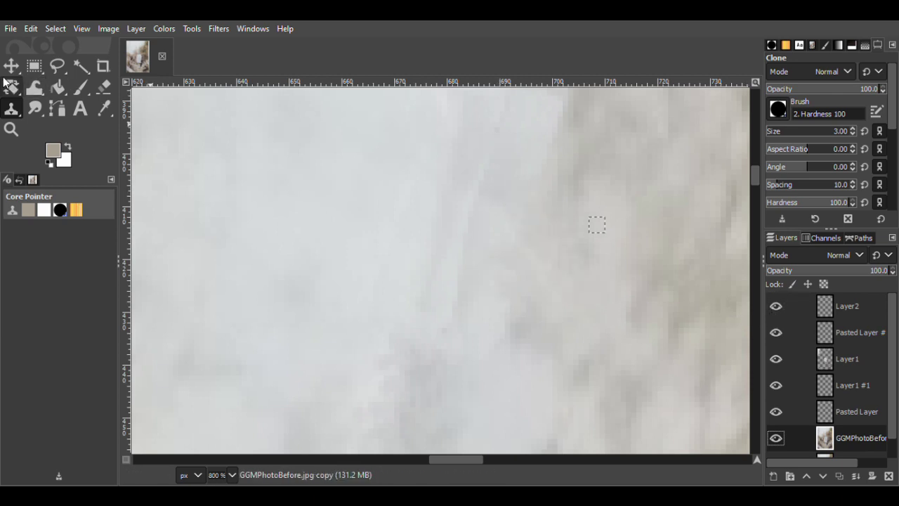
key("ctrl+s")
Sample pale texture from the photo copy just right of the narrow white streak and clone it along the streak on Layer2.
left_click(11, 129)
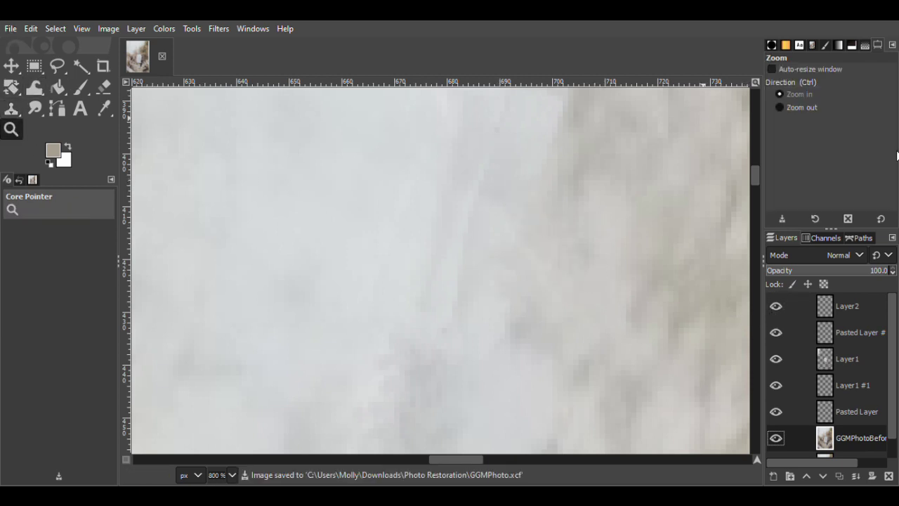
left_click(546, 312)
left_click_drag(447, 460, 454, 459)
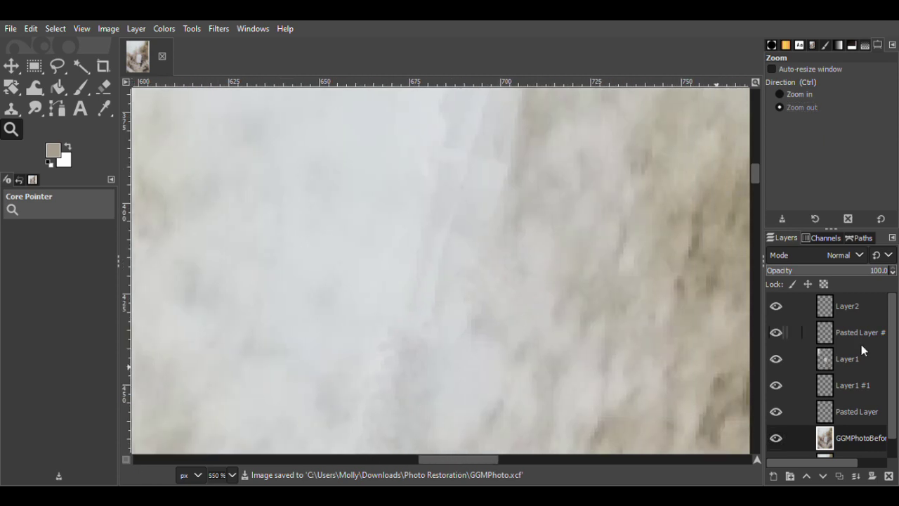
left_click(774, 307)
key("c")
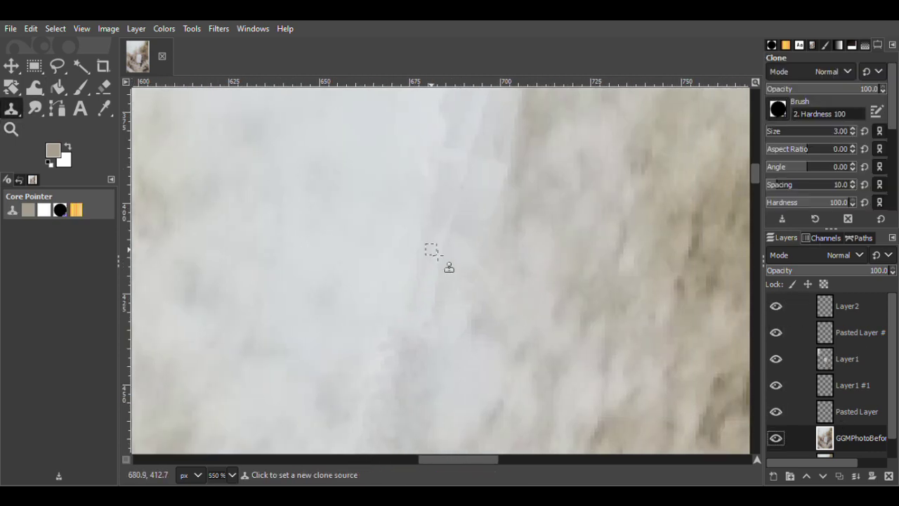
left_click(858, 315)
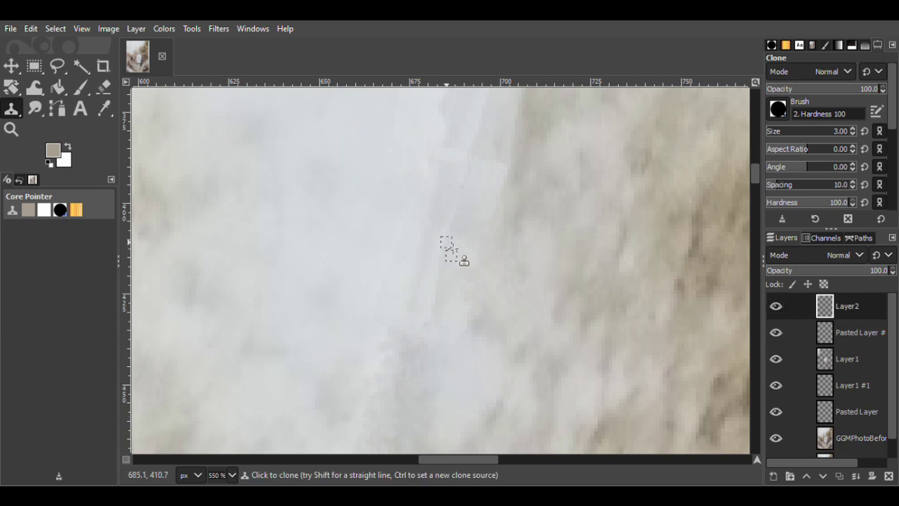
key("ctrl")
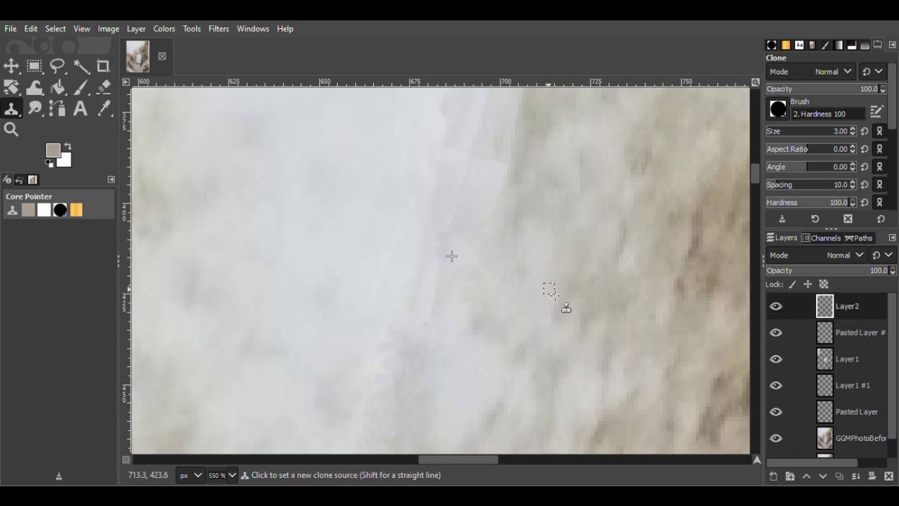
Sample pale photo texture left of the upper hard edge and right of the streak, and clone over both seams on Layer2.
key("End")
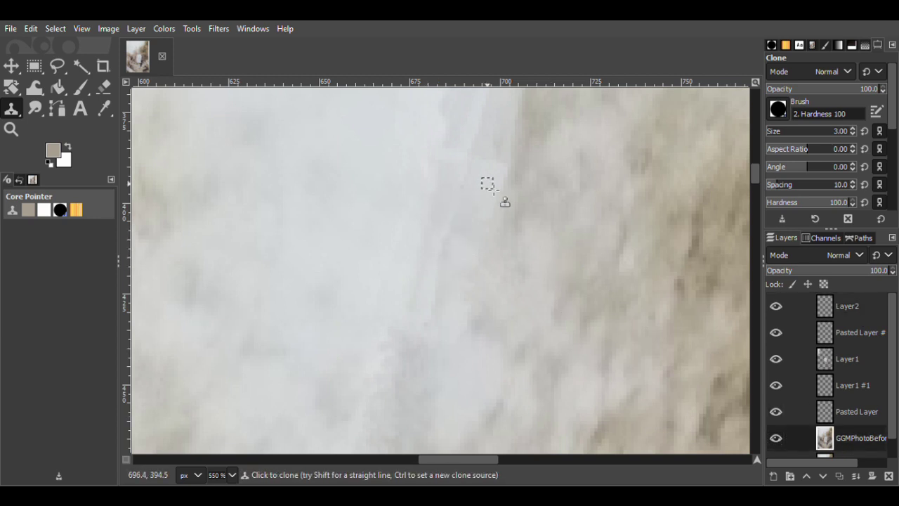
key("Home")
left_click(487, 184, "ctrl")
key("ctrl")
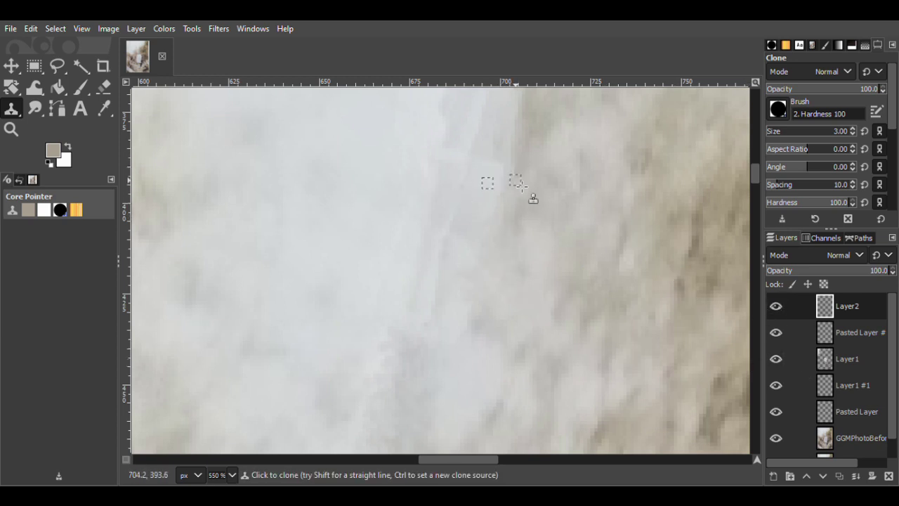
key("End")
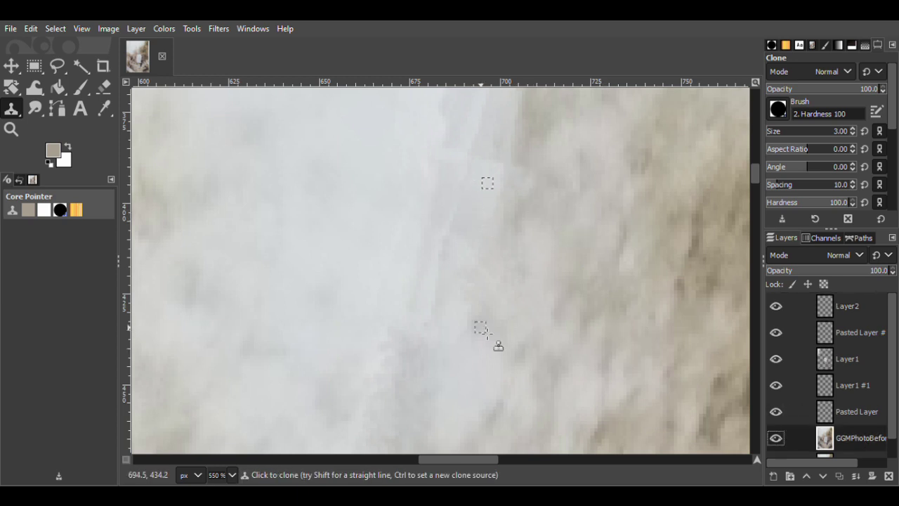
key("Home")
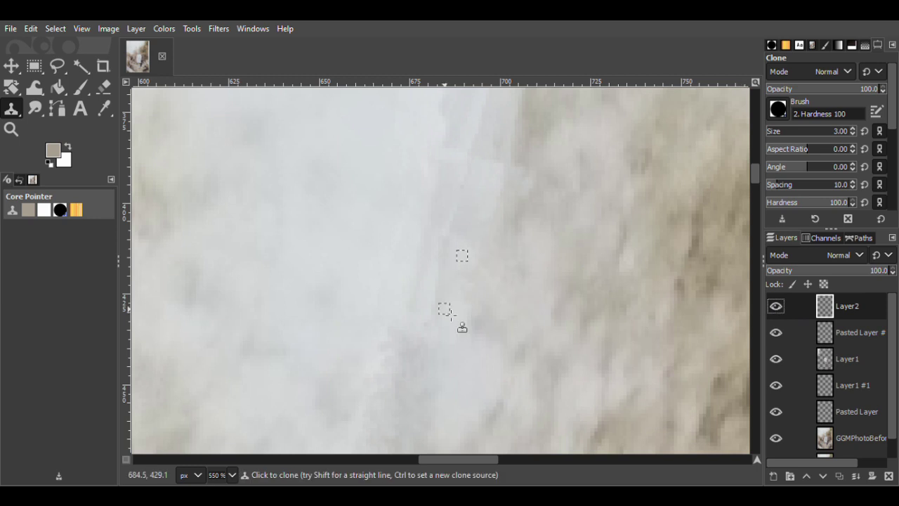
Sample pale bluish photo texture left of the narrow streak and clone it across the streak on Layer2.
left_click(852, 442)
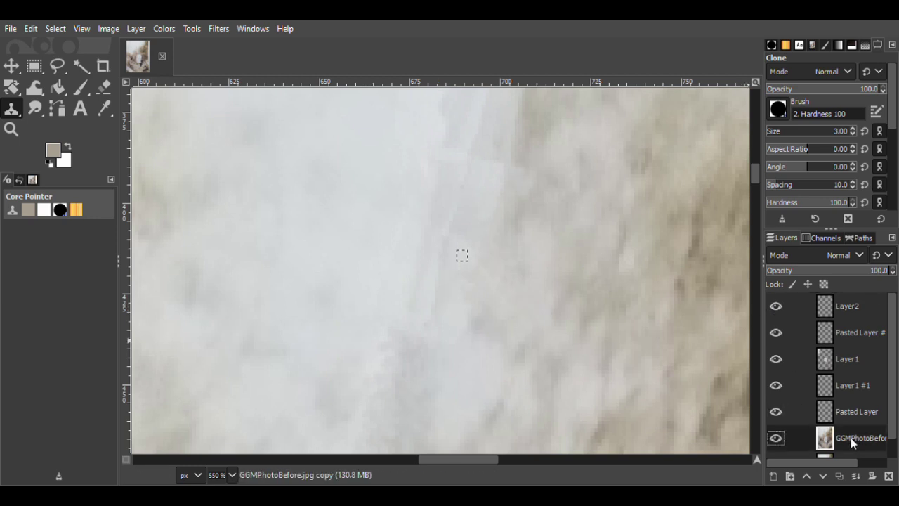
left_click(407, 248, "ctrl")
left_click(851, 306)
left_click(444, 258)
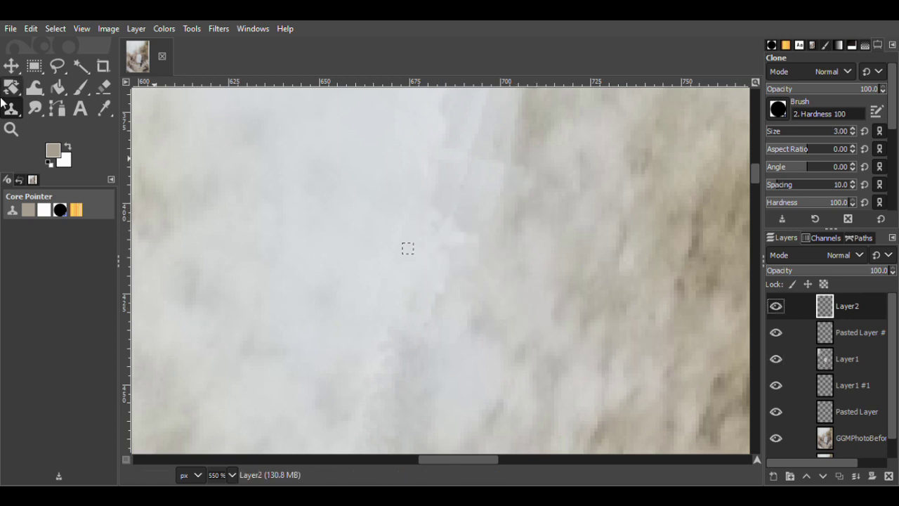
With Layer2 hidden, sample clean photo texture left of the streak's upper part, and clone it over the remaining streaks on Layer2 shown again.
key("z")
left_click(513, 190)
left_click_drag(756, 175, 757, 178)
left_click(851, 439)
left_click(774, 306)
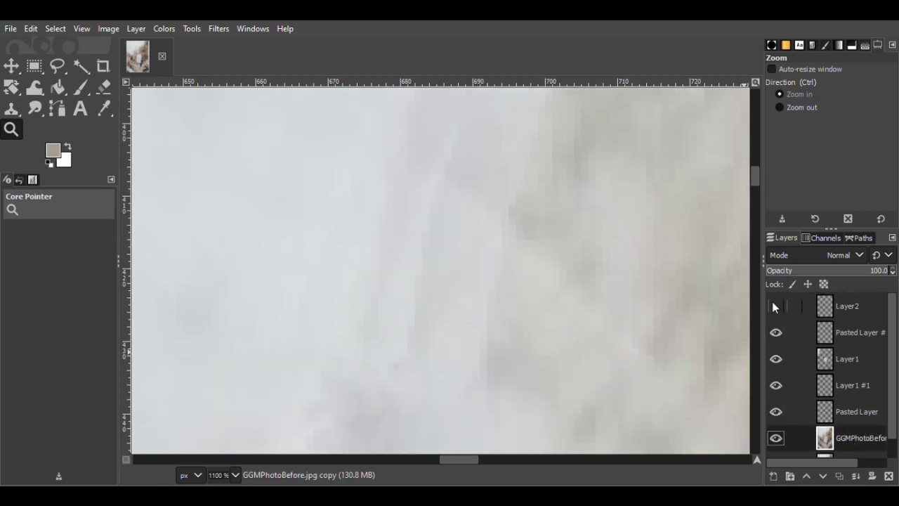
key("c")
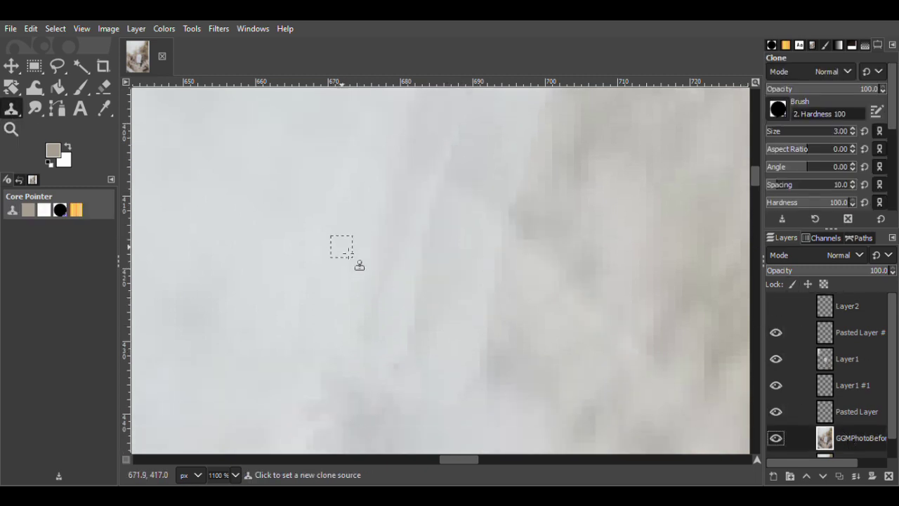
left_click(367, 177, "ctrl")
left_click(837, 307)
left_click(775, 307)
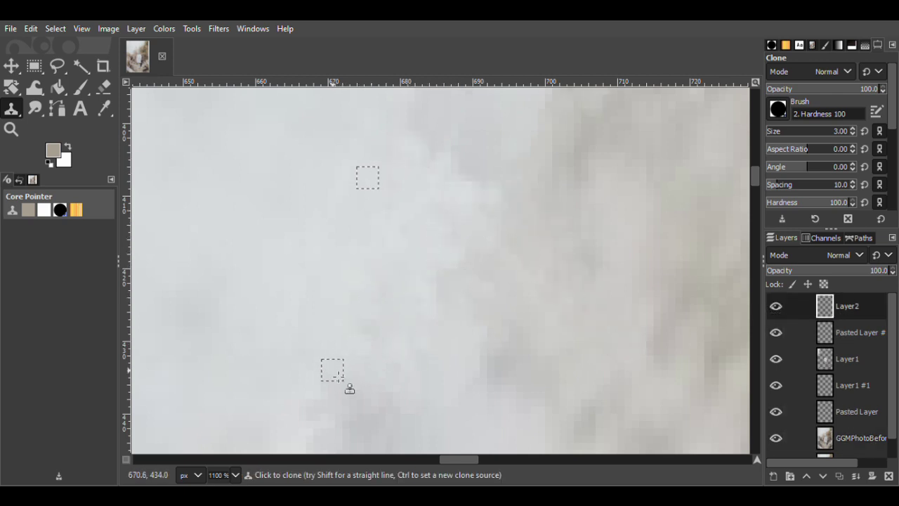
Sample pale photo texture from two spots above the repaired streak, blend the hard corner and grey patch on Layer2, and save the image.
scroll(419, 287, "up", 3)
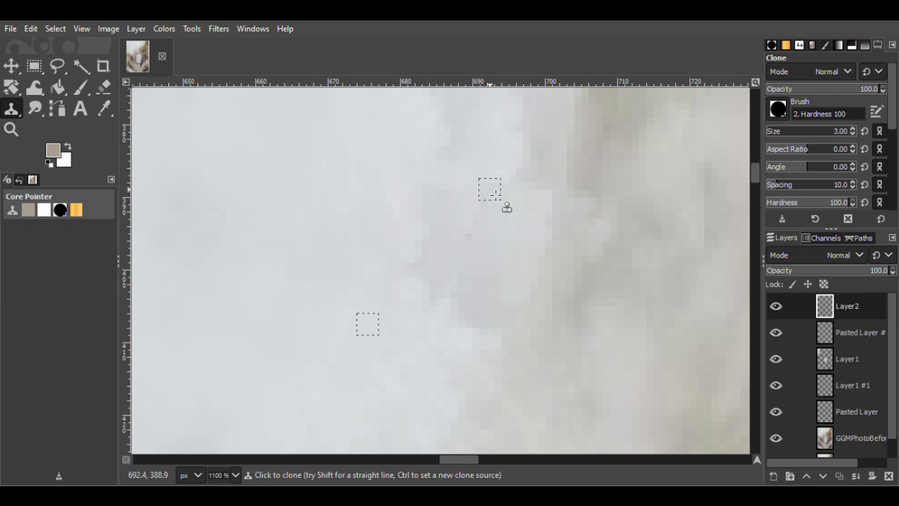
left_click(858, 437)
left_click(848, 312)
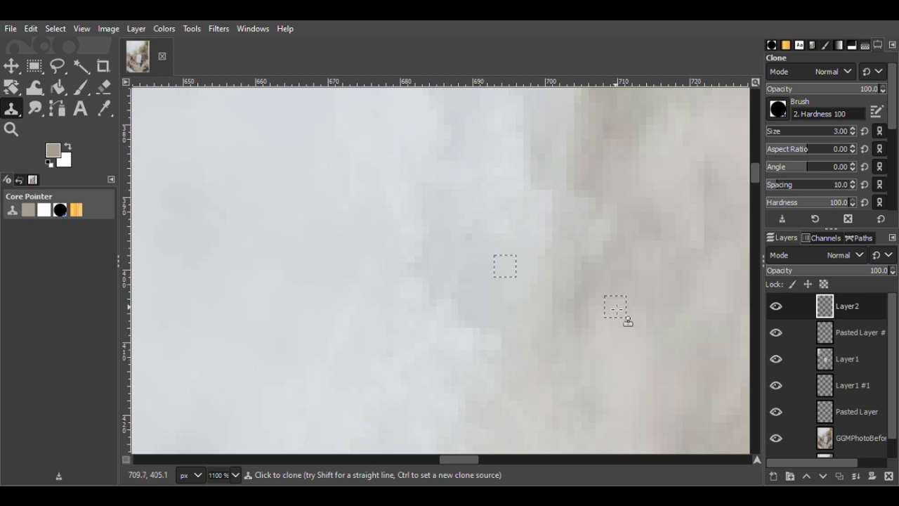
left_click(846, 435)
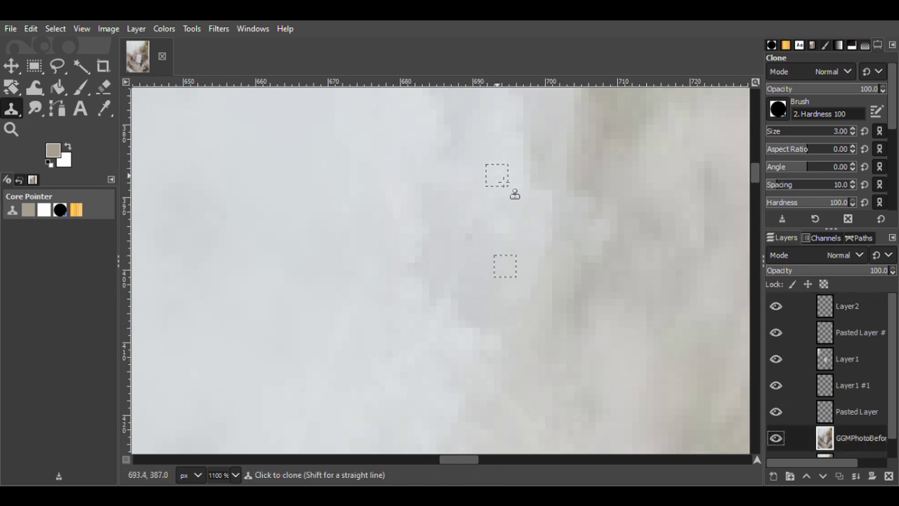
left_click(847, 309)
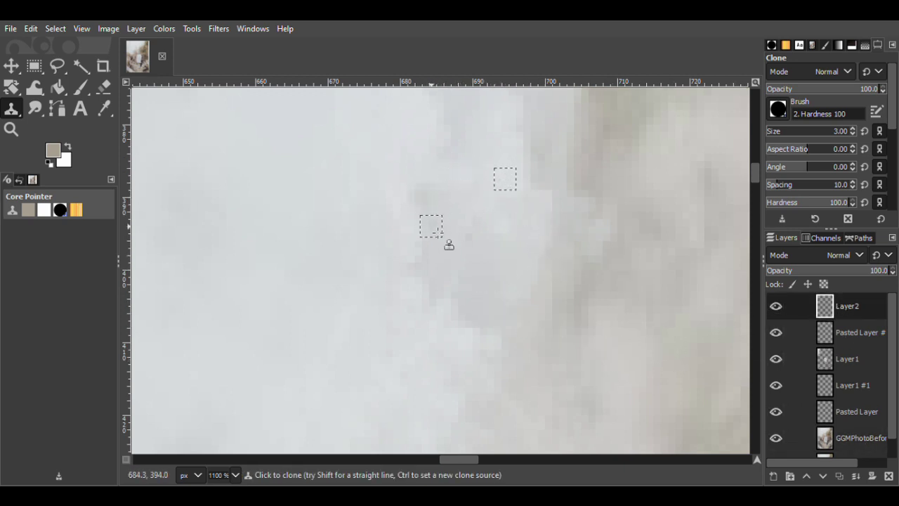
key("ctrl+s")
Compare the wider repaired area with Layer2 hidden and shown.
key("z")
left_click(780, 107)
double_click(605, 262)
double_click(605, 261)
left_click(605, 261)
left_click_drag(514, 459, 548, 459)
left_click(775, 307)
left_click(775, 306)
left_click(779, 94)
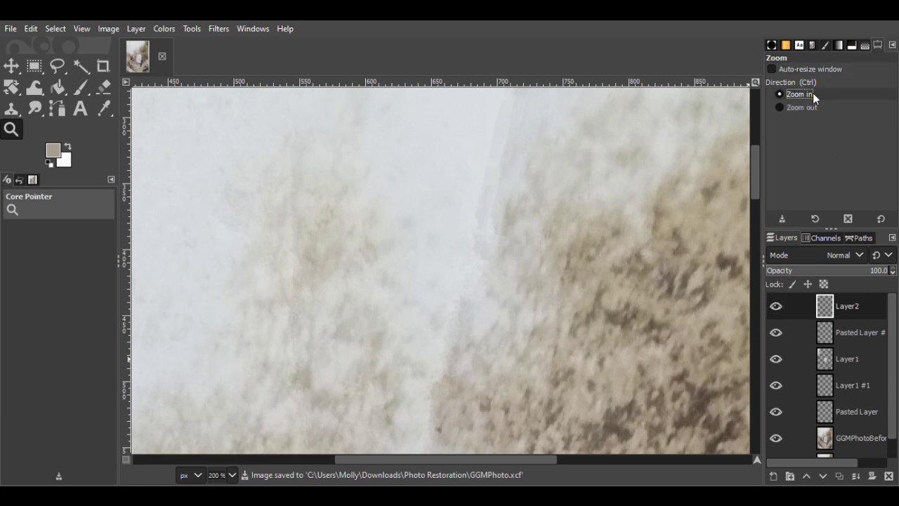
Try to place Layer2 below Layer1 in the layer stack.
left_click(514, 192)
left_click_drag(831, 313, 831, 371)
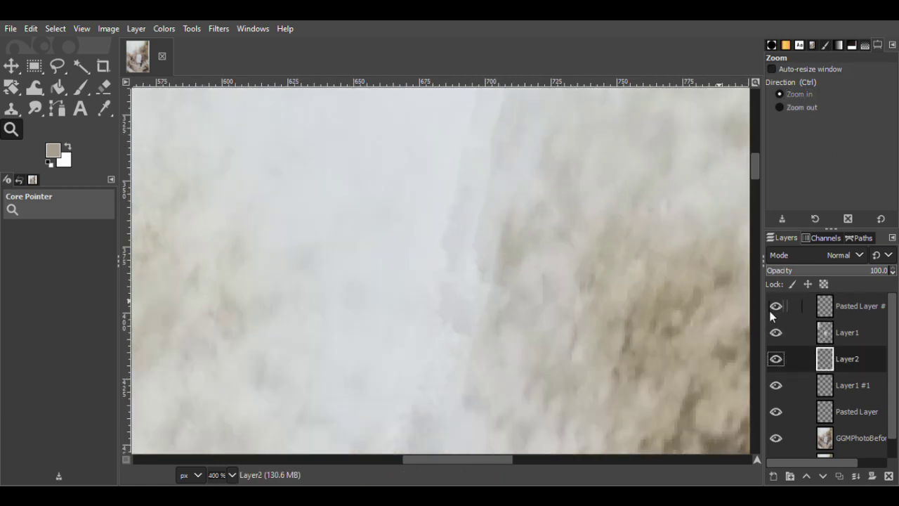
key("ctrl+z")
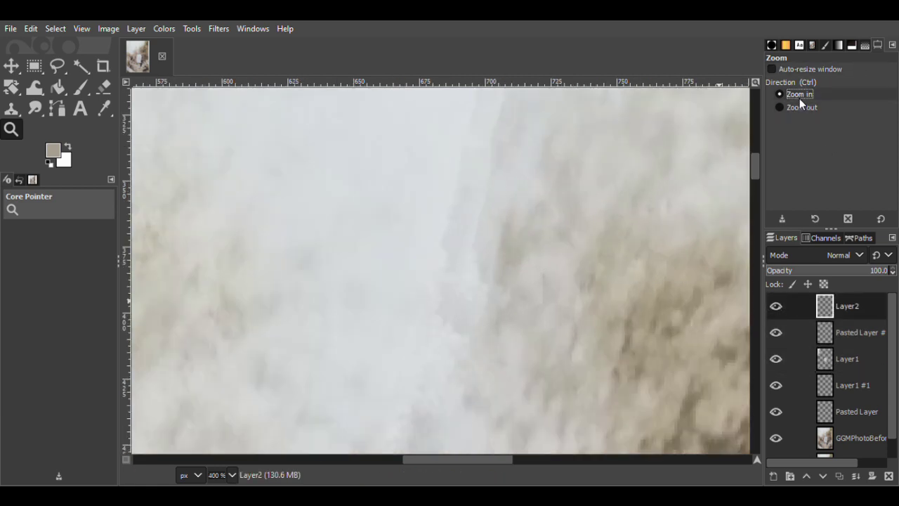
Examine the upper torn edge with the repair layers hidden and shown against the GGMPhotoBefore.jpg copy layer.
left_click(476, 225)
left_click(855, 435)
key("f")
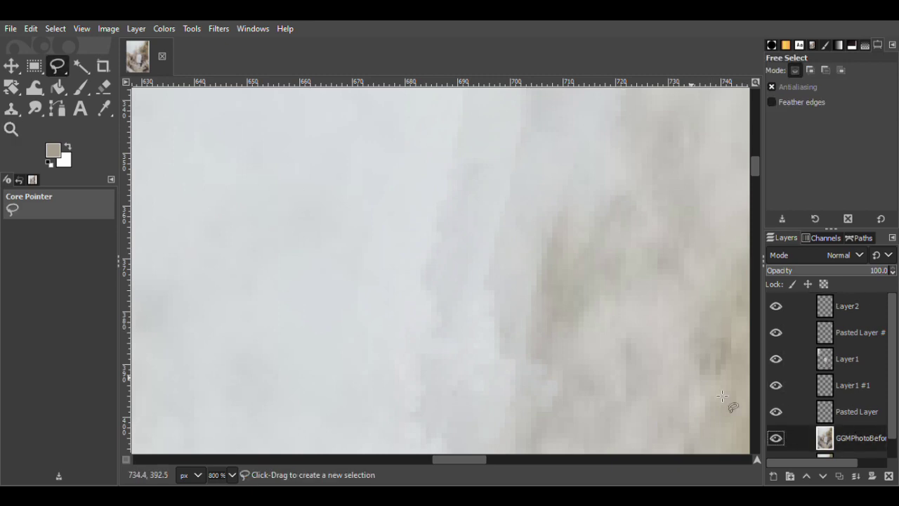
left_click(776, 332)
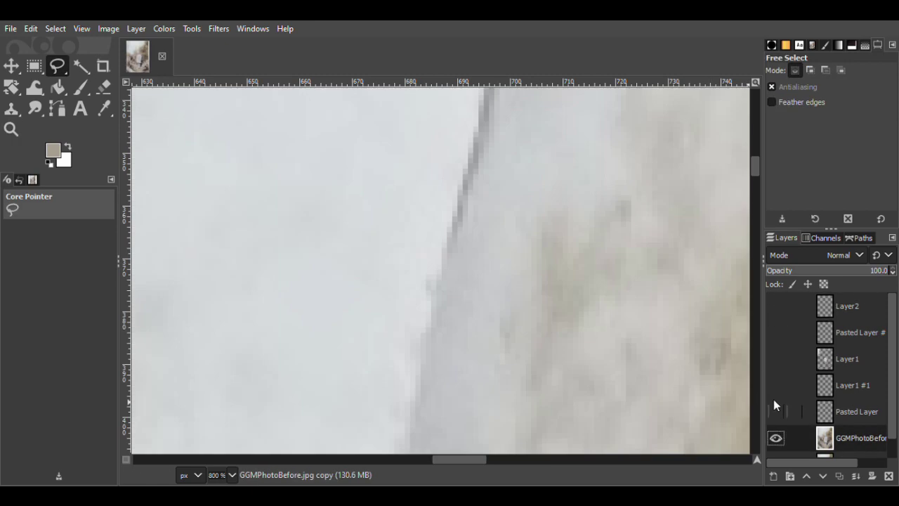
left_click(772, 359)
left_click(772, 359)
left_click(775, 332)
left_click(775, 307)
left_click(775, 438)
left_click(775, 438)
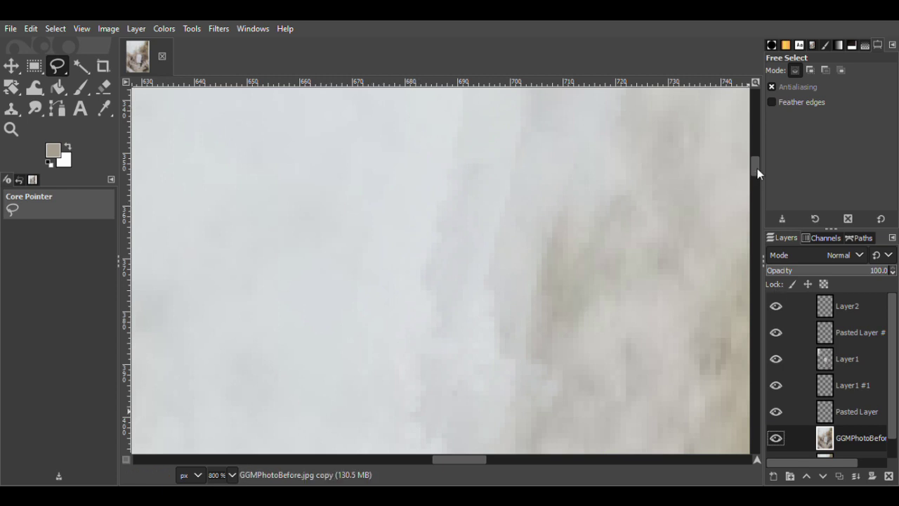
Outline a small pale patch left of the upper torn edge with Free Select on the photo copy and paste it as a new layer.
left_click_drag(757, 170, 756, 167)
left_click(777, 438)
left_click(777, 437)
mouse_move(408, 120)
left_mouse_down()
mouse_move(408, 183)
mouse_move(408, 119)
left_mouse_up()
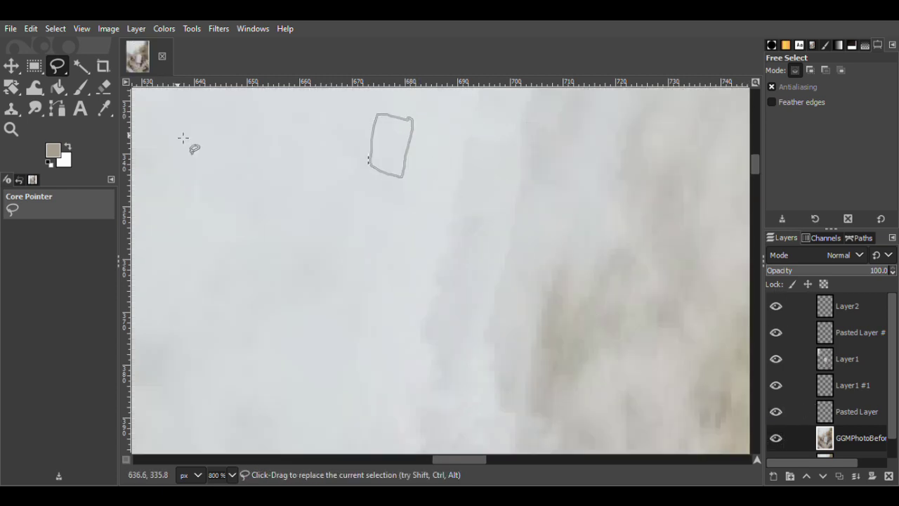
key("Return")
key("m")
key("ctrl+c")
key("ctrl+v")
key("shift+ctrl+n")
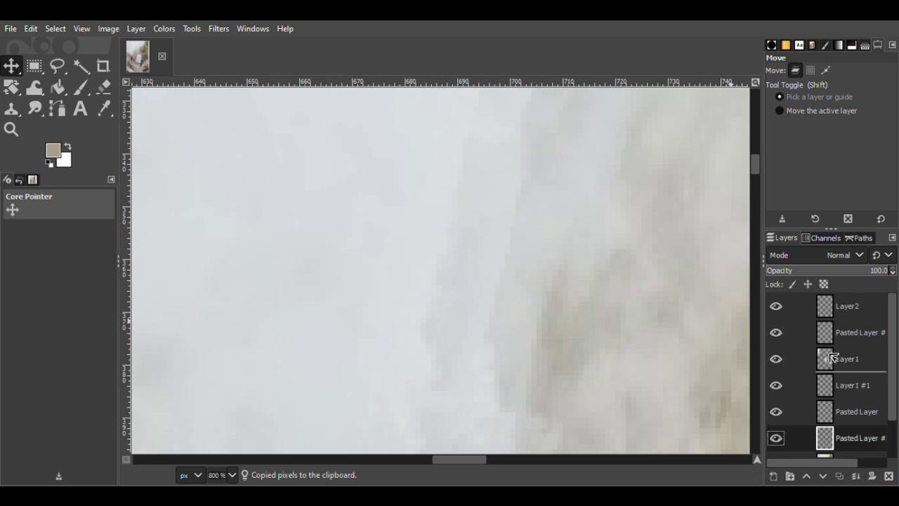
Move the newly pasted patch layer to the top of the layer stack and set its opacity to 58.8.
left_click_drag(832, 358, 833, 304)
left_click(840, 273)
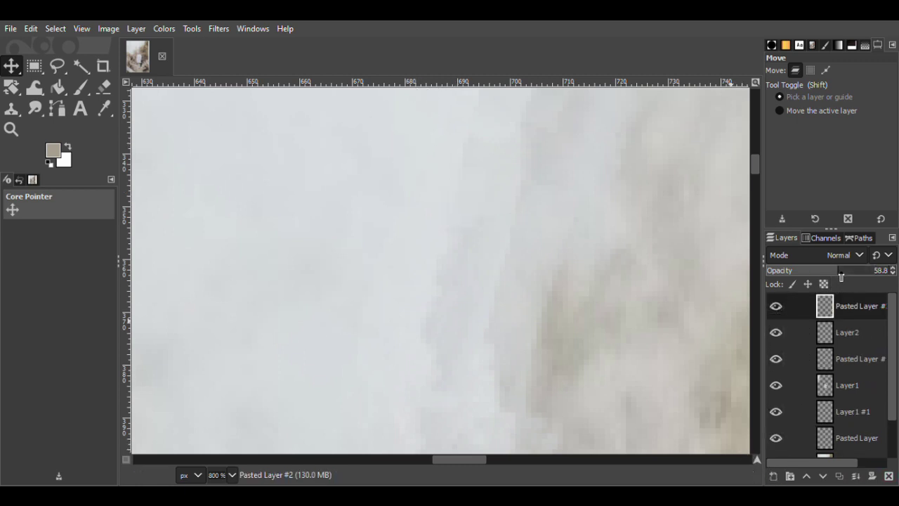
Duplicate the pale patch layer over the upper torn edge at 62.0 opacity and add another patch copy on top.
key("ctrl+shift+d")
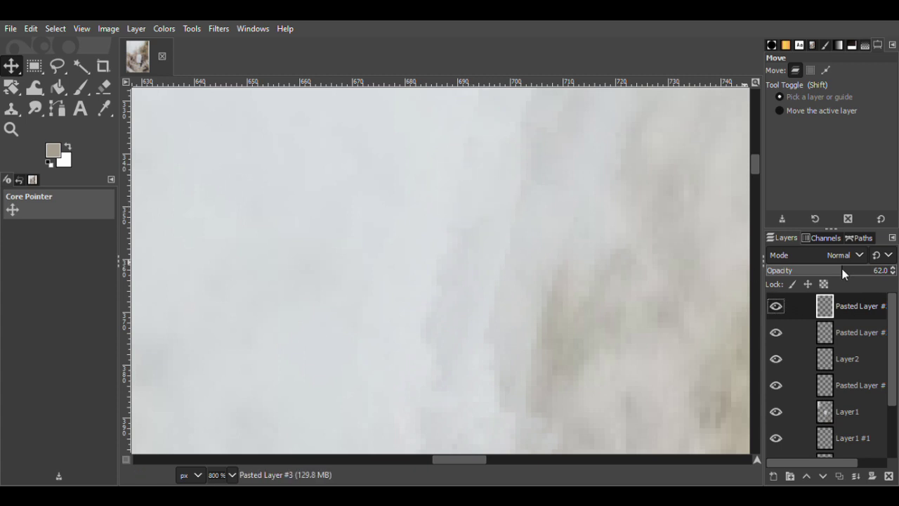
key("ctrl+z")
key("ctrl+z")
key("ctrl+shift+d")
left_click_drag(476, 208, 442, 357)
left_click(851, 304)
key("ctrl+v")
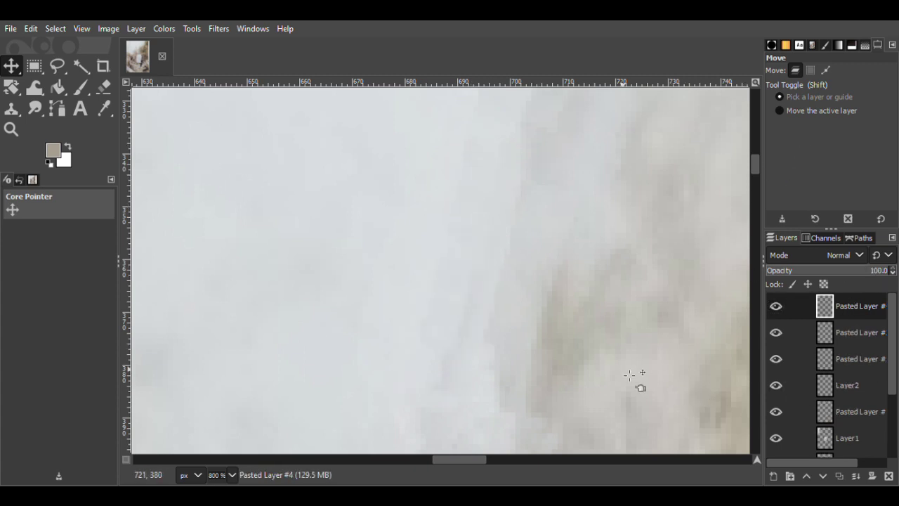
Position the newest patch copy farther down the torn edge and lower its opacity to 52.9.
left_click(14, 134)
left_click(634, 262)
left_click_drag(428, 461, 445, 462)
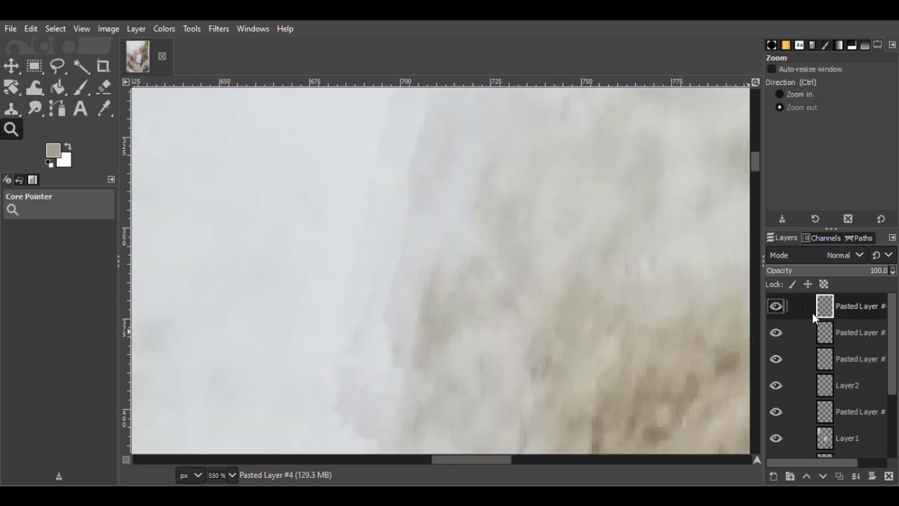
key("ctrl+z")
left_click(775, 306)
key("ctrl+y")
left_click(12, 66)
left_click_drag(363, 319, 369, 347)
left_click(876, 305)
key("Delete")
key("ctrl+shift+d")
left_click_drag(836, 276, 813, 272)
left_click_drag(468, 289, 457, 308)
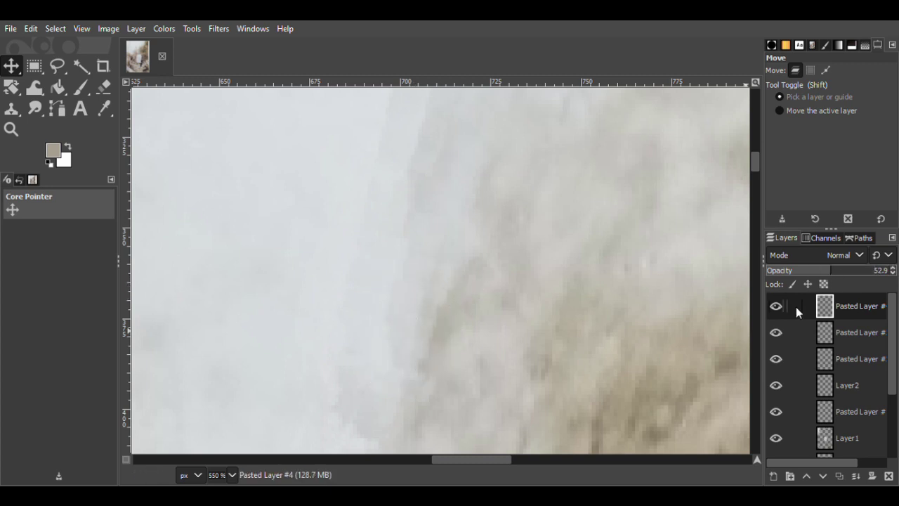
Compare the torn edge with the newest patch hidden and shown, and set the patch opacity to 43.3.
key("z")
left_click(793, 107)
left_click(694, 181)
left_click(694, 181)
left_click(694, 181)
left_click(694, 181)
left_click(774, 307)
left_click(774, 307)
left_click(830, 97)
left_click(693, 177)
left_click(693, 177)
left_click(693, 177)
left_click(775, 307)
left_click(775, 308)
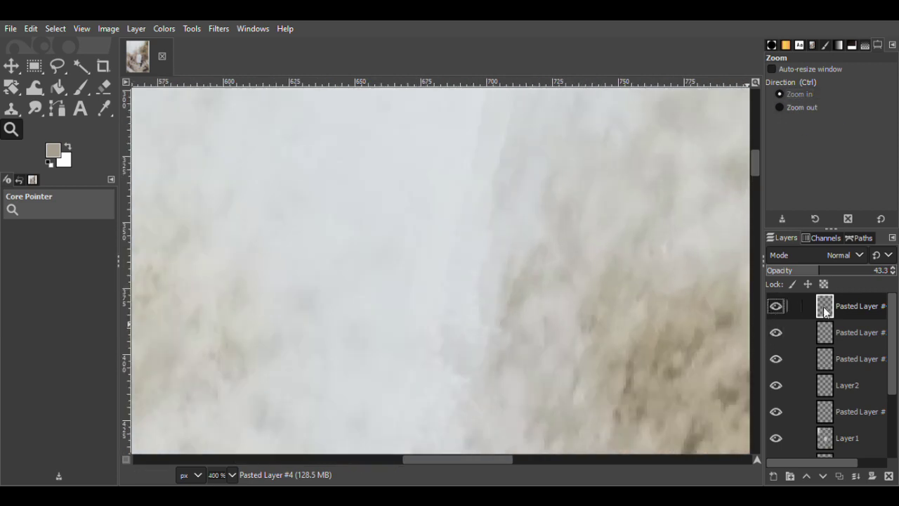
Duplicate the patch, place the copy higher on the torn edge and set its opacity to 73.8.
key("ctrl+shift+d")
left_click(12, 66)
left_click_drag(504, 274, 500, 135)
left_click_drag(840, 273, 859, 275)
left_click_drag(756, 168, 757, 161)
left_click_drag(511, 198, 547, 237)
key("ctrl+z")
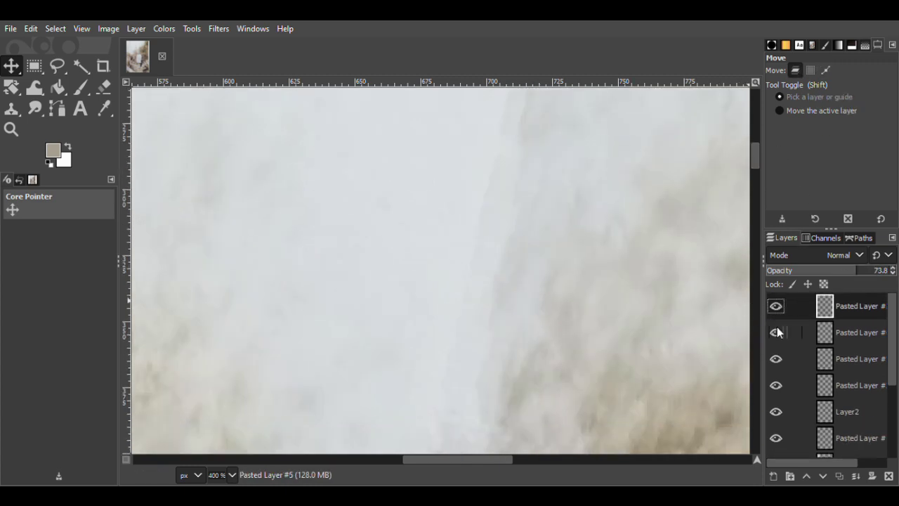
Examine the patched torn edge by hiding and showing the pasted patch layers.
scroll(777, 420, "down", 2)
left_click(777, 423)
scroll(781, 322, "up", 2)
left_click(778, 307)
left_click(777, 308)
left_click_drag(493, 246, 573, 204)
key("ctrl+z")
left_click(776, 307)
left_click(774, 333)
left_click(774, 332)
left_click(775, 307)
Place another patch copy on the upper torn edge at 42.8 opacity with the repair layers shown.
left_click(839, 476)
left_click_drag(540, 188, 527, 164)
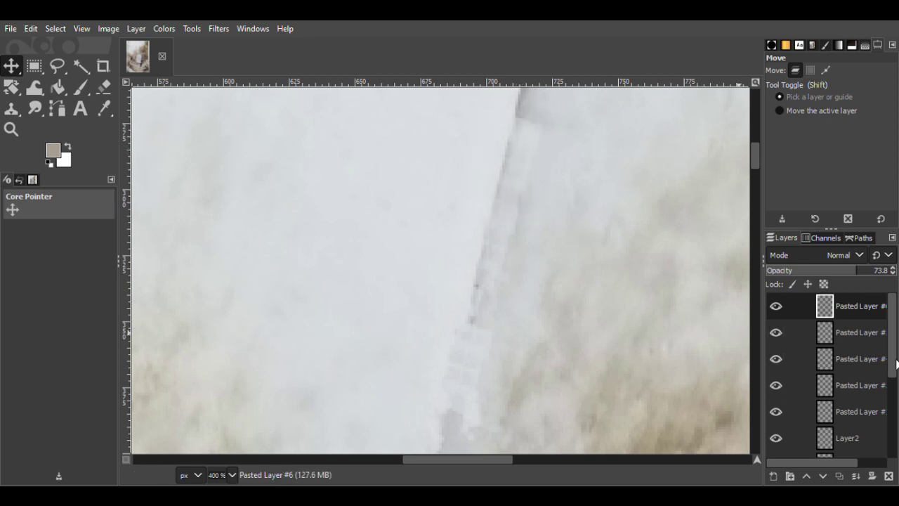
scroll(843, 372, "down", 5)
left_click(774, 379)
scroll(771, 365, "up", 5)
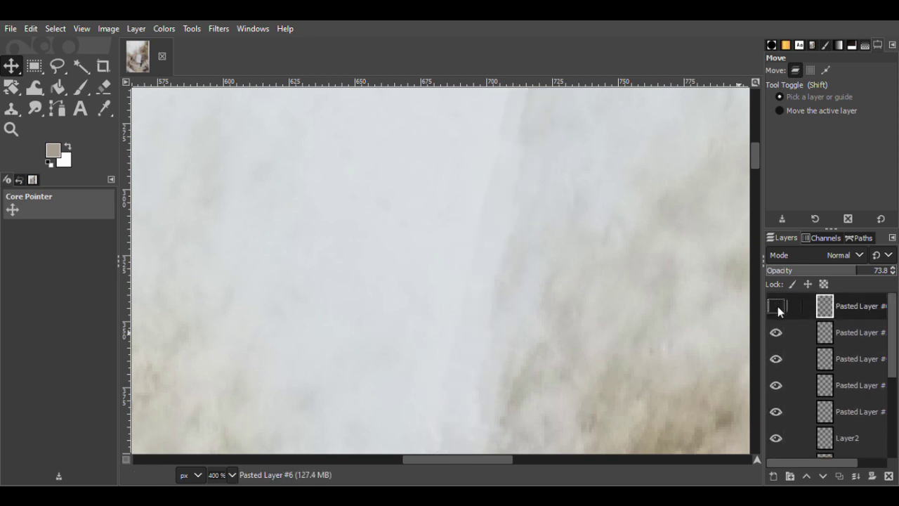
left_click_drag(842, 280, 820, 281)
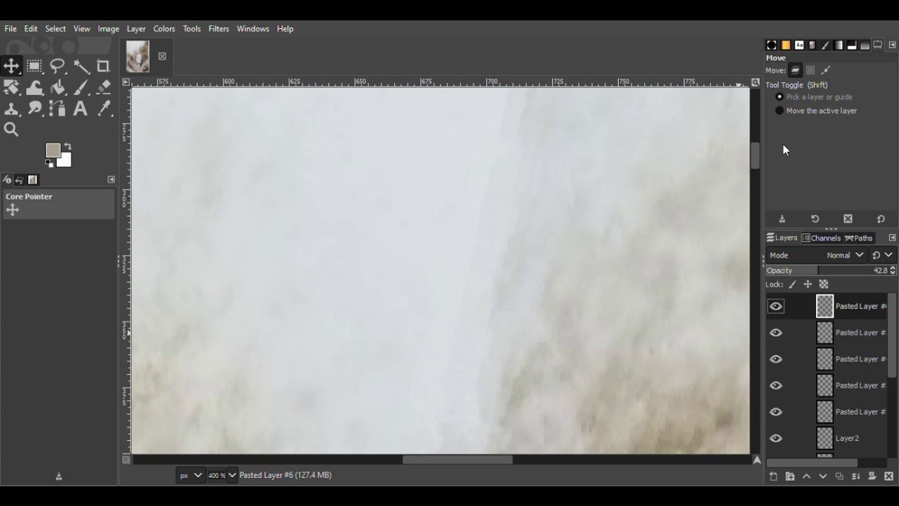
Place one more patch copy farther up the torn edge and set its opacity to 63.1.
left_click_drag(546, 152, 560, 169)
left_click_drag(821, 274, 846, 278)
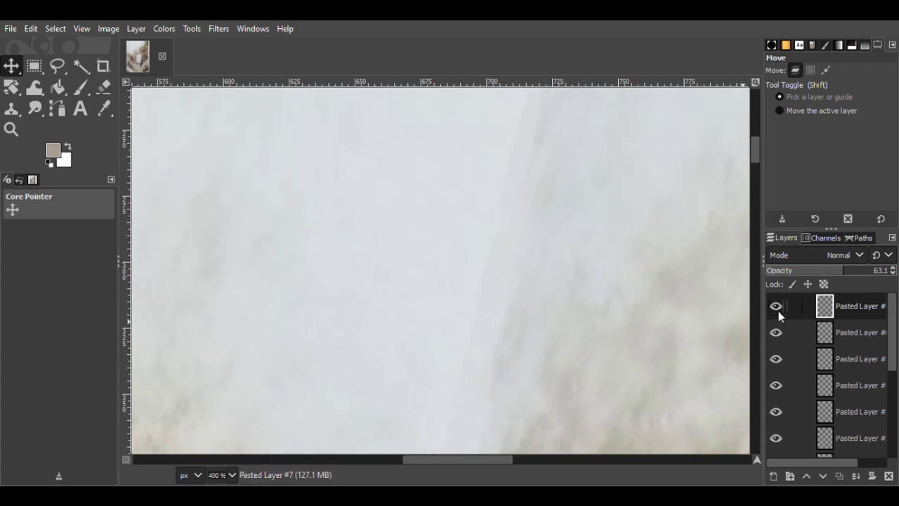
left_click_drag(564, 172, 559, 169)
Merge the stacked patch copies down into the single Pasted Layer #2 above Layer2.
right_click(836, 298)
left_click(784, 172)
right_click(838, 296)
left_click(783, 172)
right_click(842, 302)
left_click(783, 172)
right_click(850, 307)
left_click(783, 172)
key("ctrl+z")
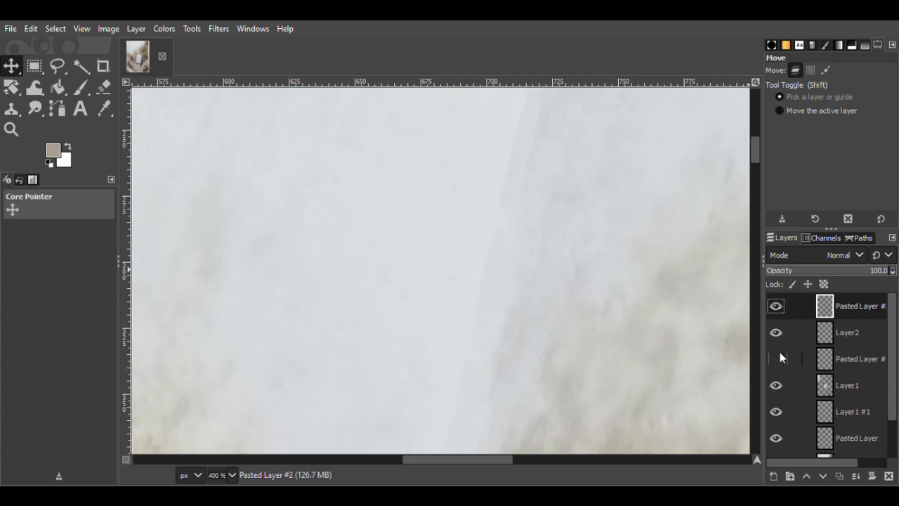
Examine the patched upper torn edge in its wider surroundings.
left_click(11, 129)
left_click(799, 109)
left_click(614, 268)
left_click(614, 268)
left_click(615, 268)
left_click(615, 267)
left_click_drag(490, 460, 494, 462)
key("minus")
left_click(807, 93)
left_click(453, 337)
left_click(513, 318)
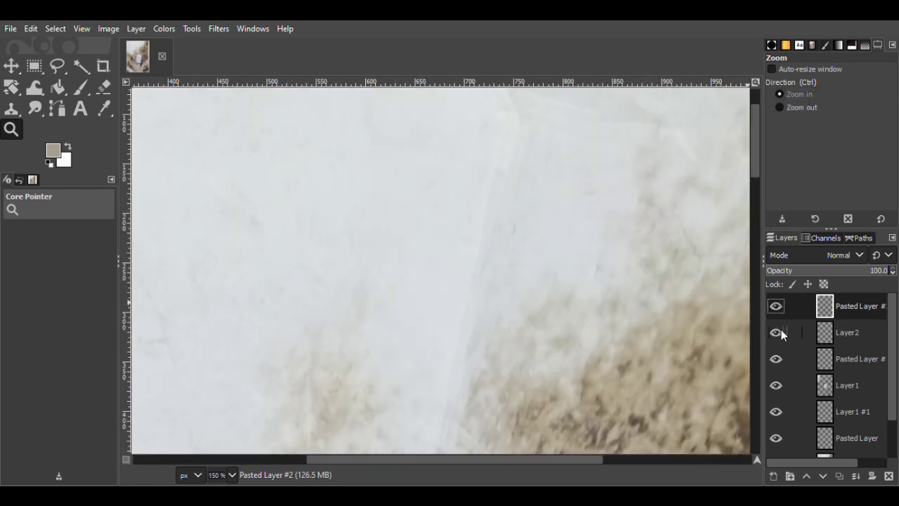
Merge Pasted Layer #2 down into Layer2.
left_click(779, 332)
right_click(841, 313)
left_click(802, 185)
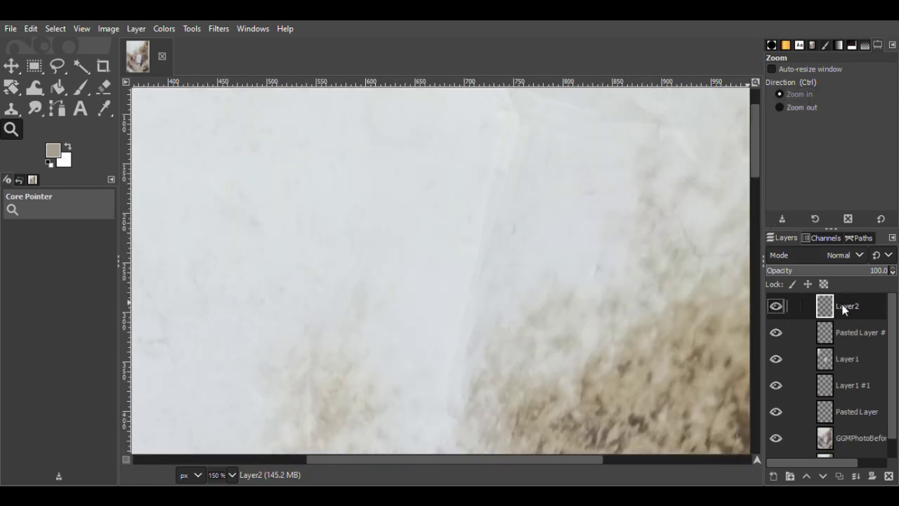
Merge Layer2 down into Pasted Layer #1, and Layer1 #1 down into Pasted Layer.
left_click(777, 332)
left_click(800, 107)
left_click(642, 311)
left_click(642, 310)
left_click_drag(758, 215, 758, 249)
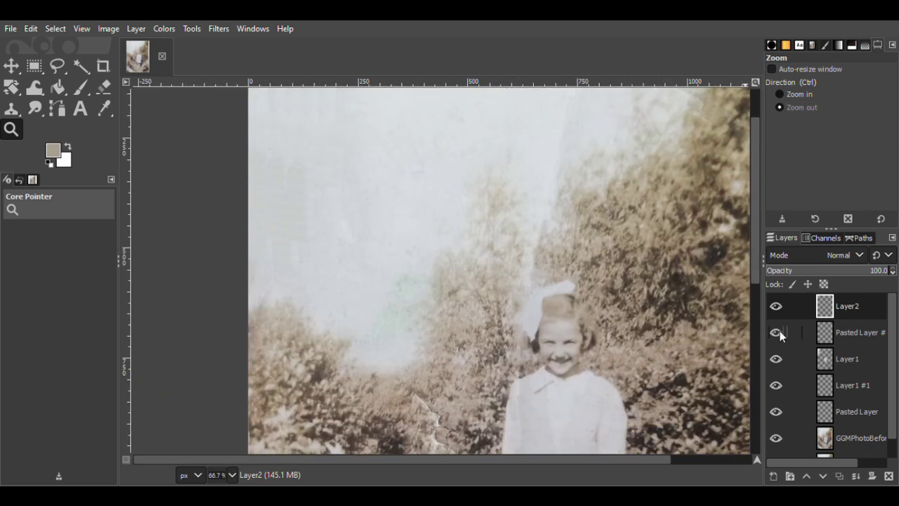
left_click(791, 172)
right_click(822, 361)
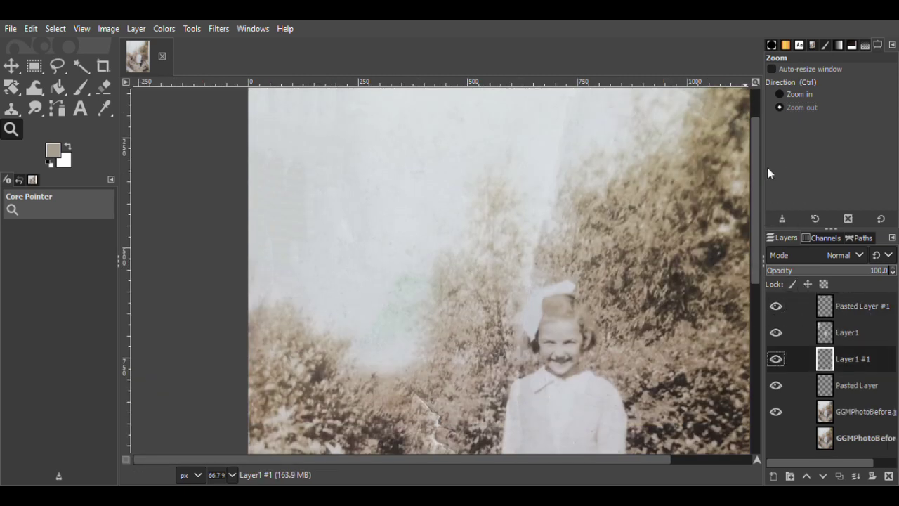
left_click(768, 168)
left_click(774, 358)
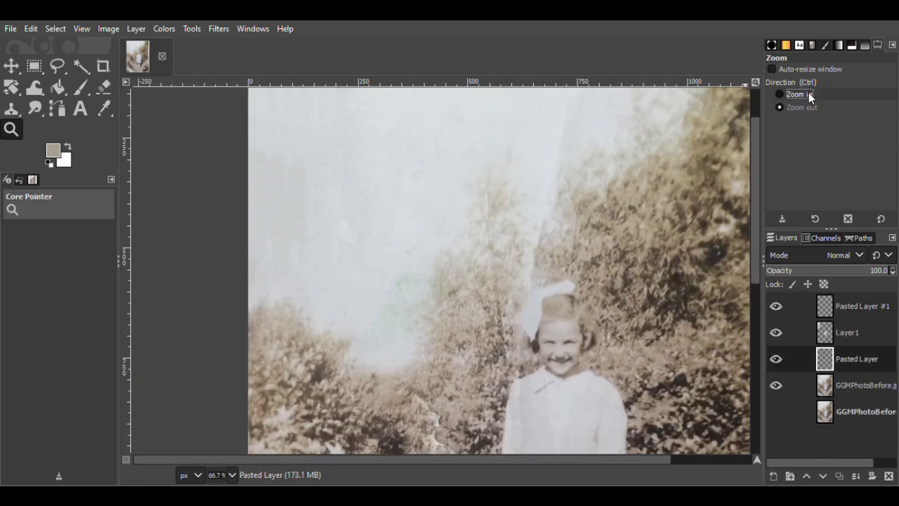
Outline a small pale area left of the upper torn edge with Free Select.
left_click(808, 93)
left_click(608, 144)
left_click(608, 145)
left_click(530, 129)
left_click(530, 129)
left_click(490, 234)
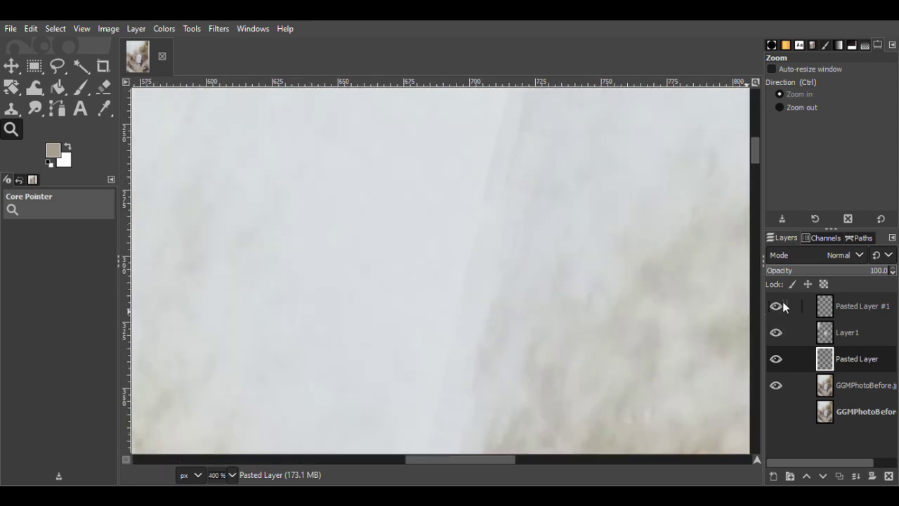
left_click(864, 306)
key("f")
left_click(775, 385)
left_click(775, 384)
mouse_move(399, 215)
left_mouse_down()
mouse_move(362, 265)
mouse_move(389, 279)
mouse_move(398, 216)
left_mouse_up()
key("Return")
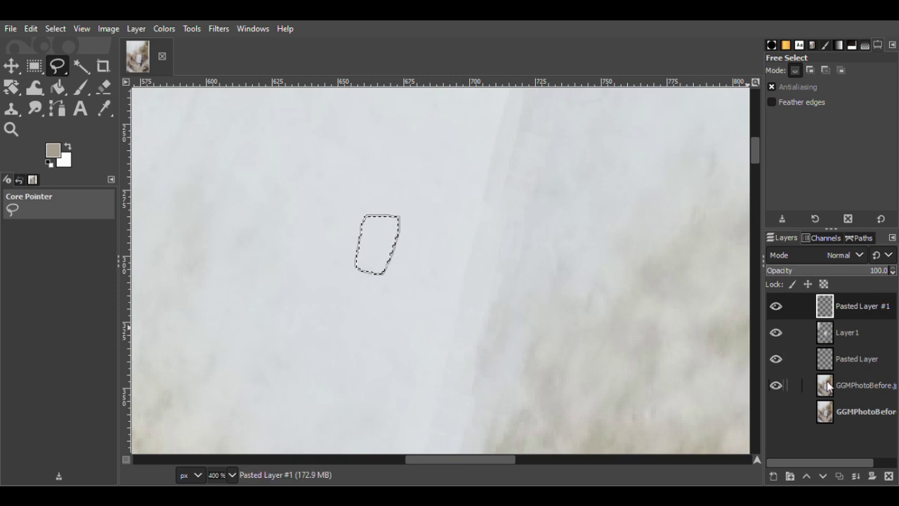
Copy the outlined area from the GGMPhotoBefore.jpg copy layer, paste it as a new layer and move it to the top.
left_click(819, 380)
key("m")
key("ctrl+c")
key("ctrl+v")
left_click(772, 475)
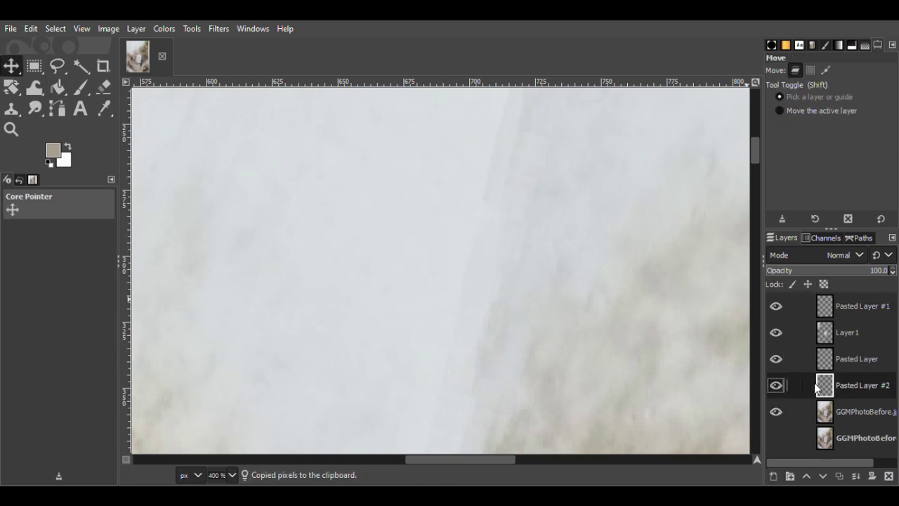
left_click_drag(816, 388, 829, 310)
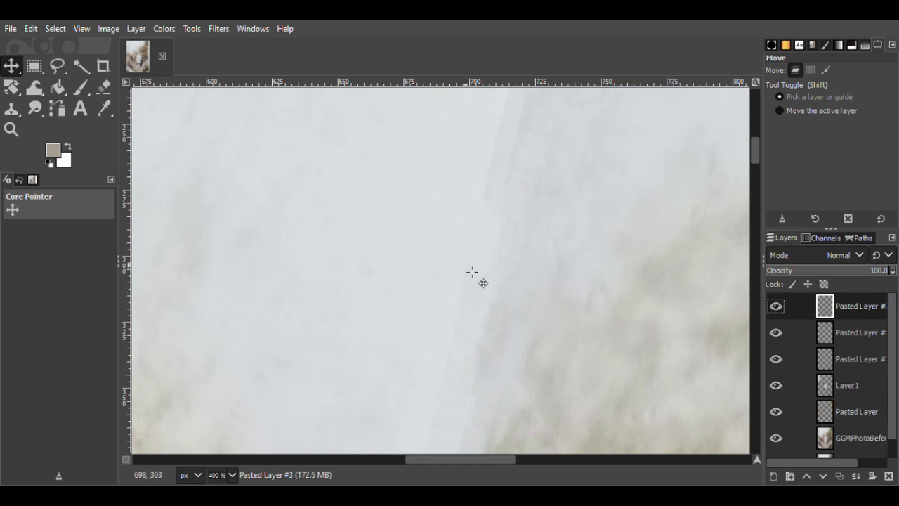
Move the new patch copy up along the torn edge and set its opacity to 80.7.
left_click_drag(472, 271, 483, 215)
left_click(854, 270)
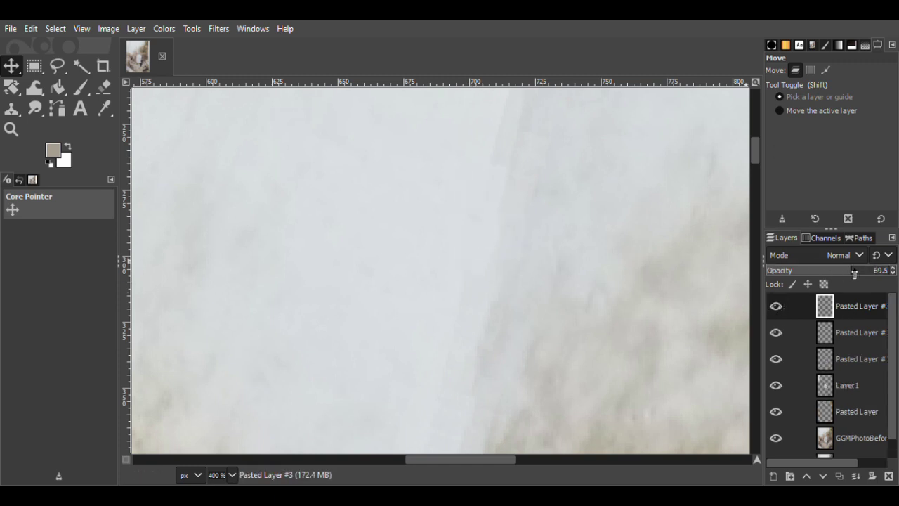
left_click_drag(756, 156, 756, 148)
left_click_drag(438, 459, 448, 460)
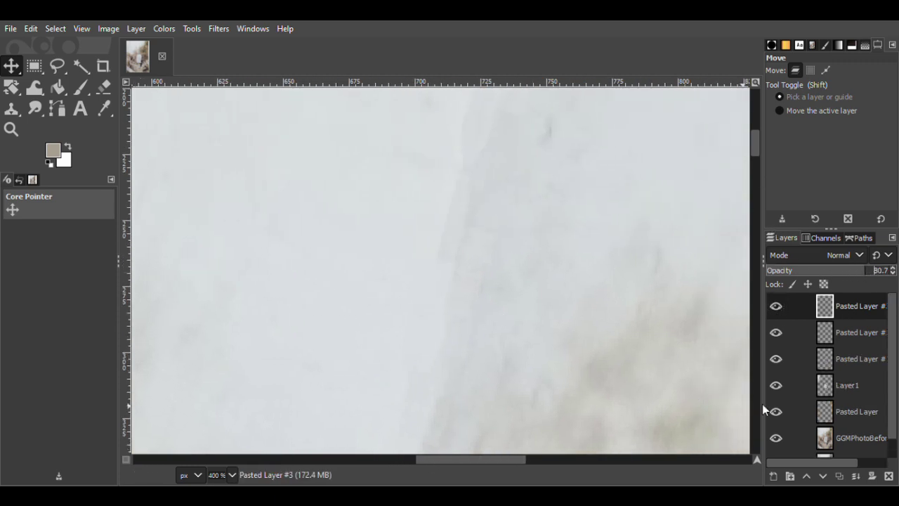
Duplicate the patch, move the copy farther up the torn edge and merge it into the patch layer below.
key("ctrl+shift+d")
left_click_drag(440, 283, 455, 234)
left_click(835, 273)
right_click(826, 306)
left_click(773, 308)
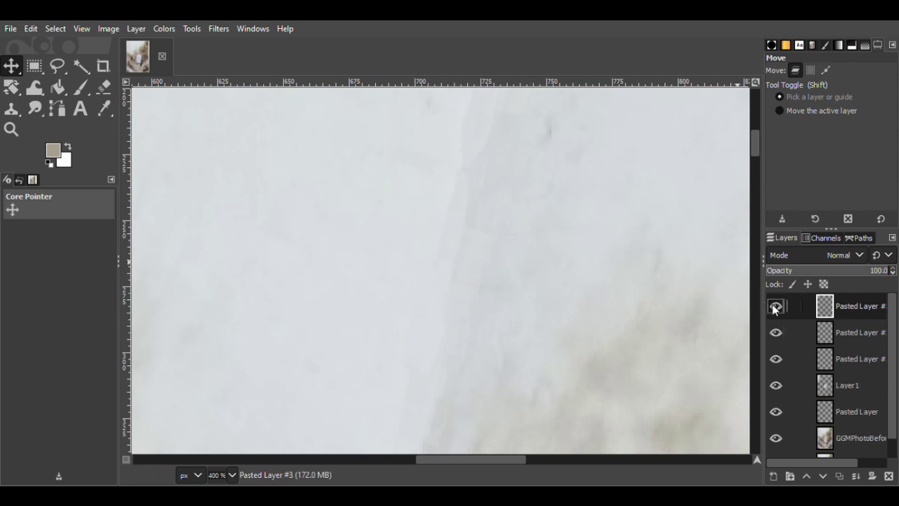
Add another patch copy over the torn edge and set its opacity to 62.6.
key("ctrl+v")
left_click_drag(431, 291, 481, 305)
left_click(849, 272)
left_click_drag(825, 275, 850, 274)
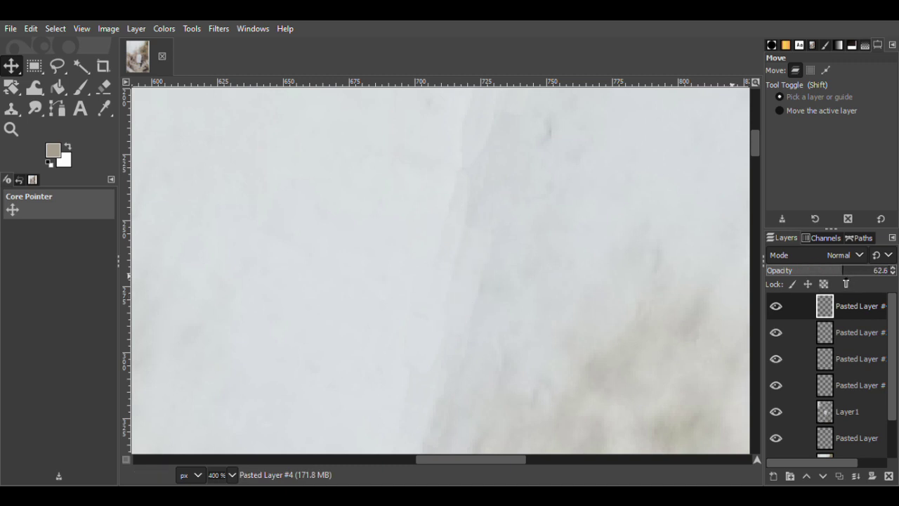
Paste further patch copies and place one near the upper part of the torn edge.
key("ctrl+v")
left_click_drag(494, 275, 497, 145)
key("ctrl+v")
Merge all the new patch copies down into Pasted Layer #1.
left_click(794, 174)
right_click(847, 301)
left_click(790, 165)
right_click(820, 297)
left_click(797, 172)
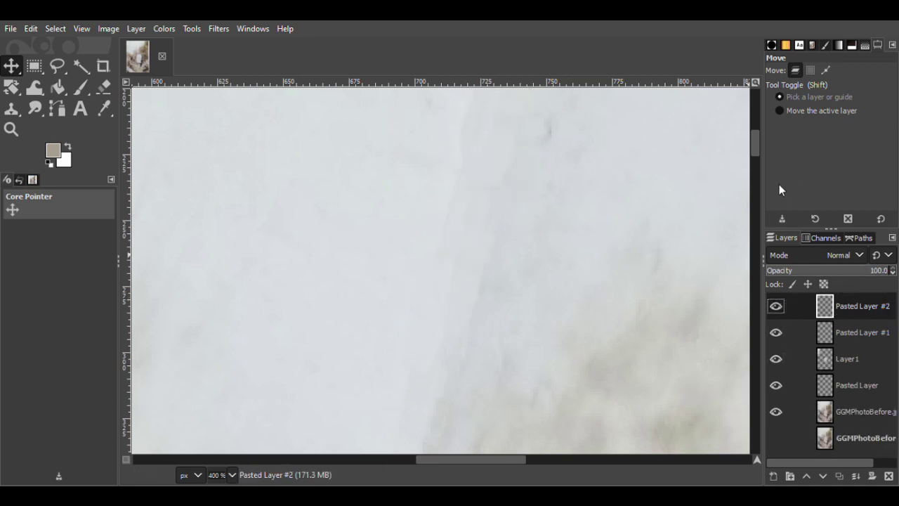
key("ctrl+z")
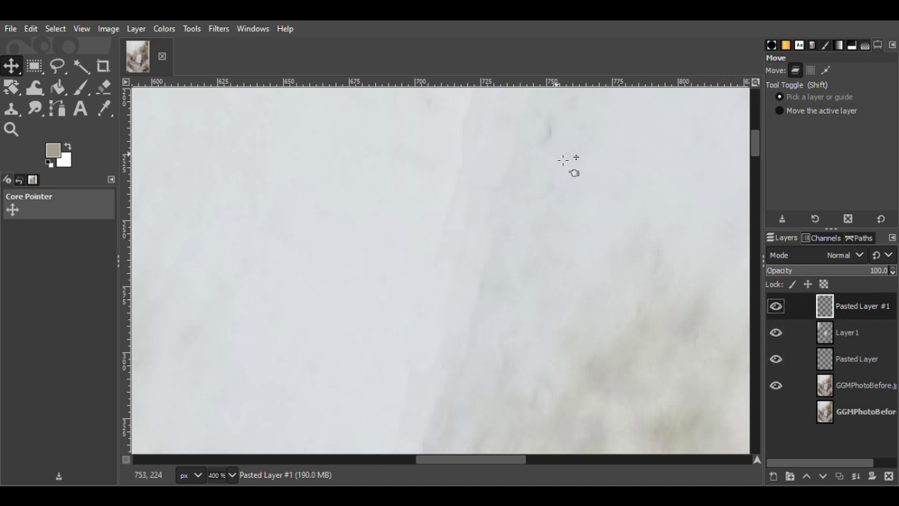
Save the image and clone nearby texture from the photo copy over the dark spot right of the torn edge on Pasted Layer #1.
key("z")
left_click(590, 125)
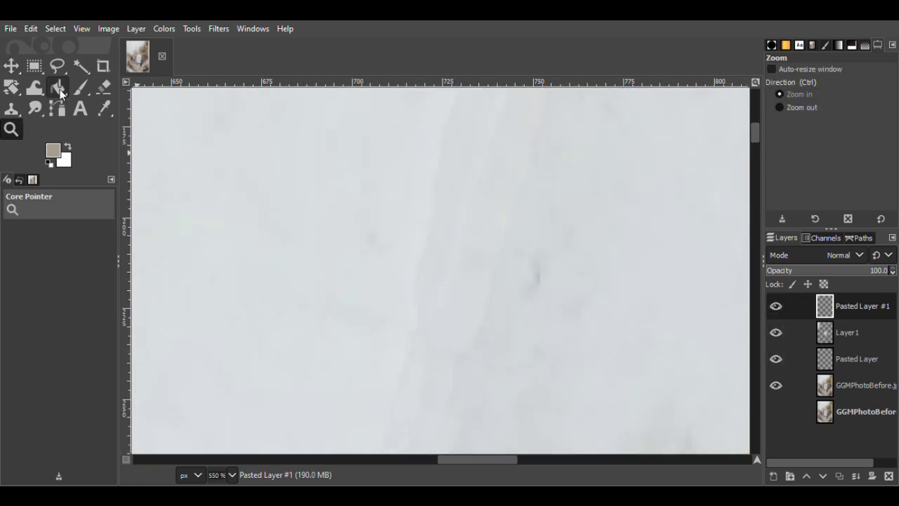
key("ctrl+s")
key("c")
left_click(859, 387)
left_click(774, 359)
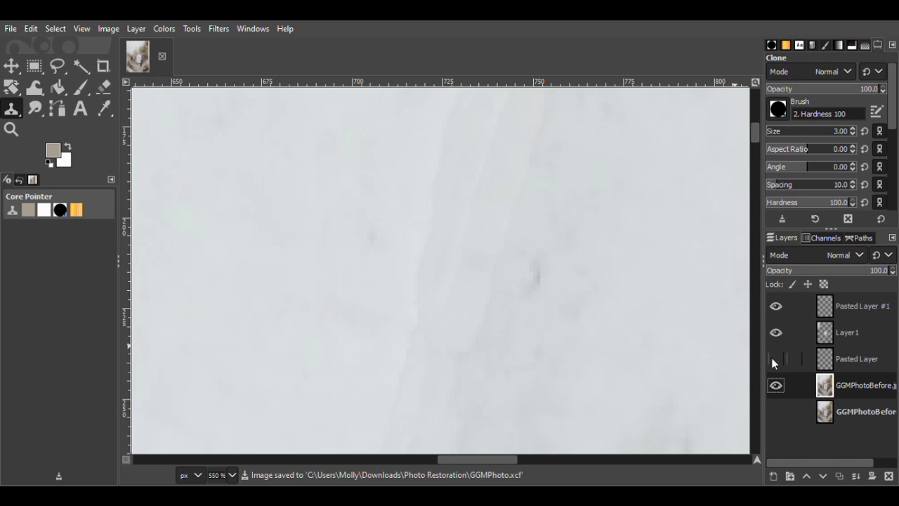
left_click(549, 292, "ctrl")
left_click(831, 314)
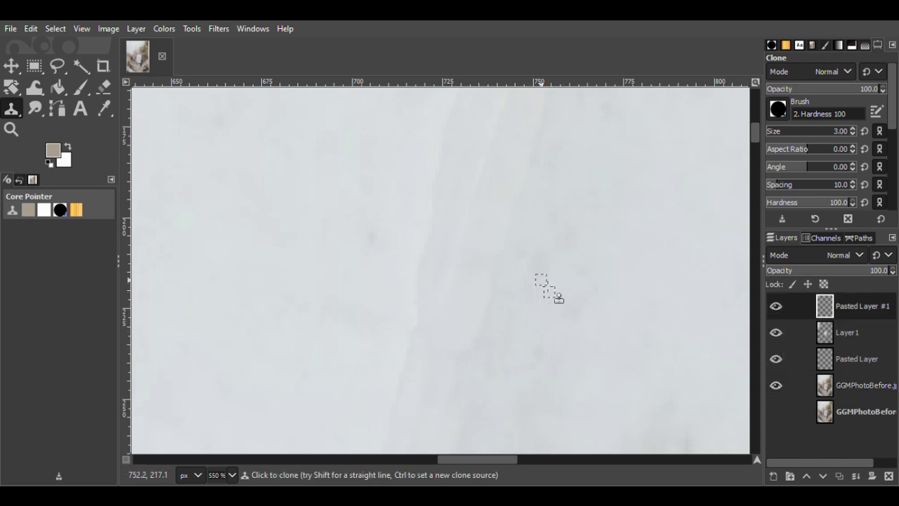
Clone nearby texture from the photo copy over the small spot left of the torn edge and save the image.
left_click(843, 384)
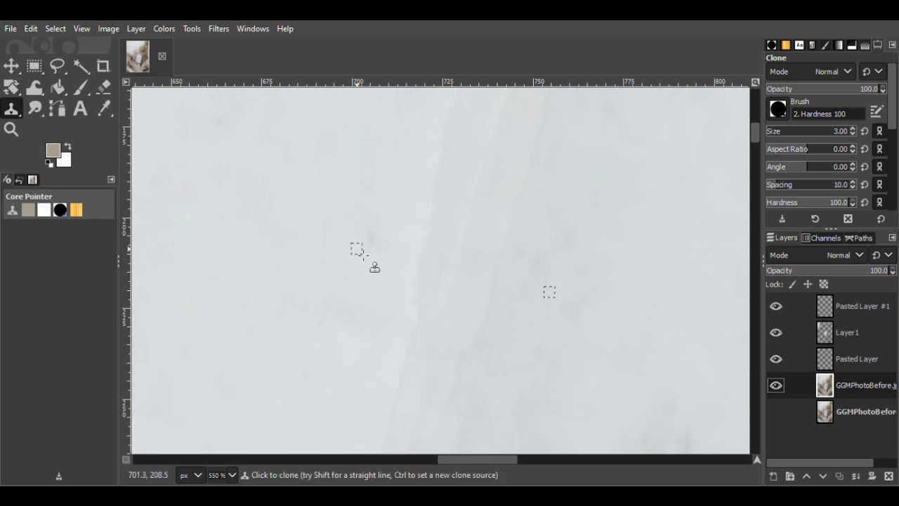
left_click(847, 358)
key("Home")
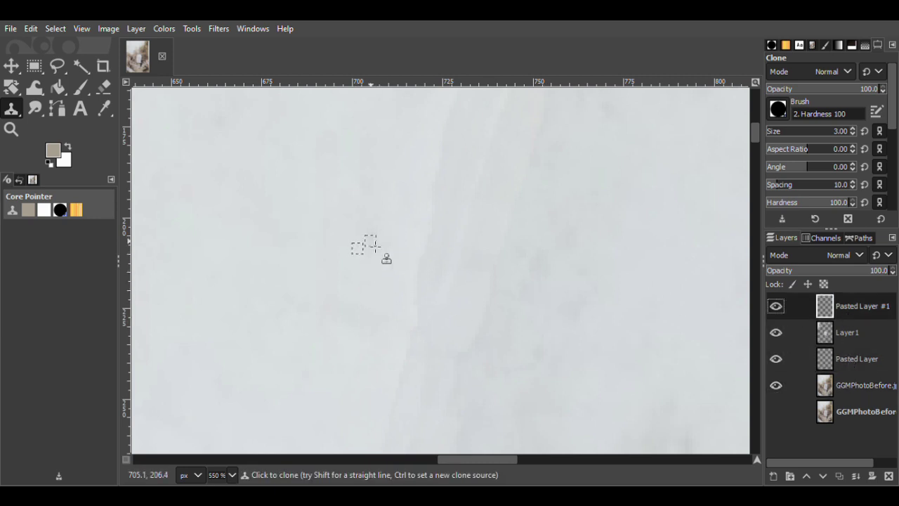
key("ctrl+s")
Clone nearby texture from the photo copy over the faint dark mark in the upper sky on Pasted Layer #1 and save the image.
key("z")
left_click(800, 108)
left_click(425, 181)
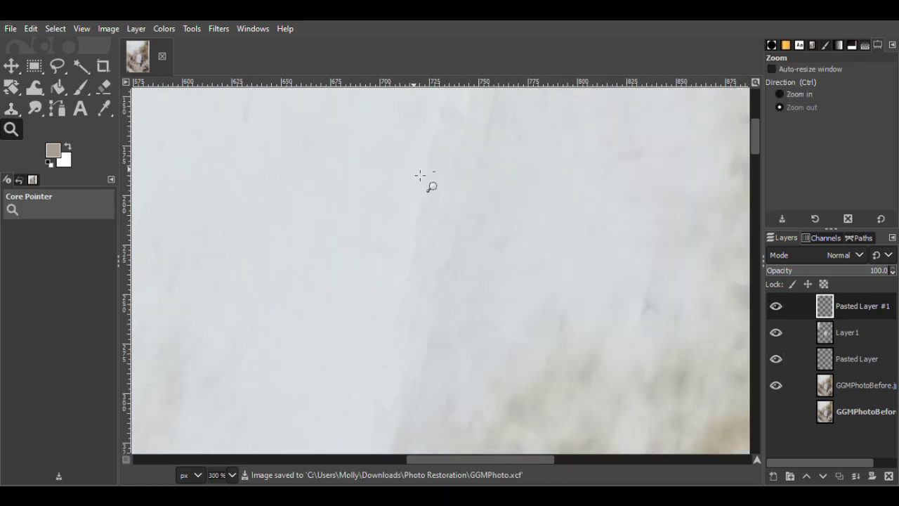
left_click(717, 239)
left_click_drag(755, 134, 754, 119)
left_click_drag(489, 459, 472, 460)
left_click(807, 96)
double_click(457, 288)
left_click(457, 288)
left_click(858, 384)
left_click(12, 109)
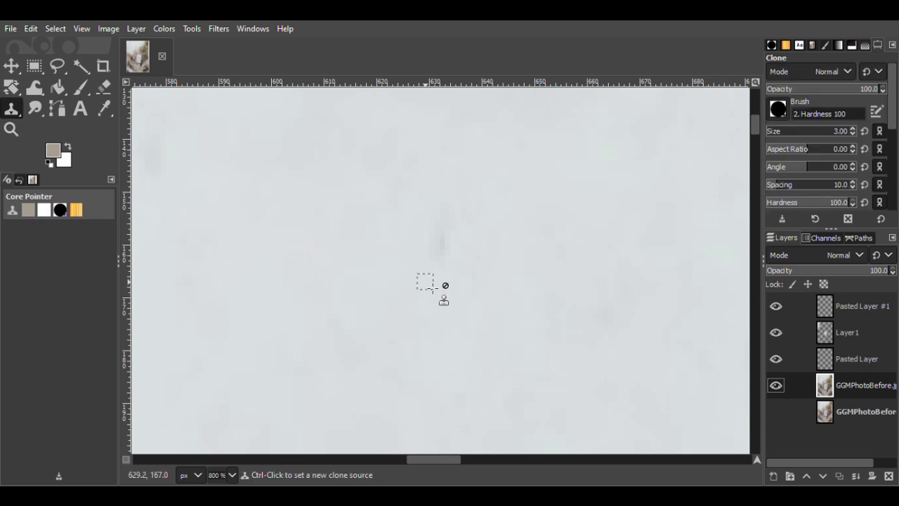
key("Page_Up")
key("Page_Up")
key("Page_Up")
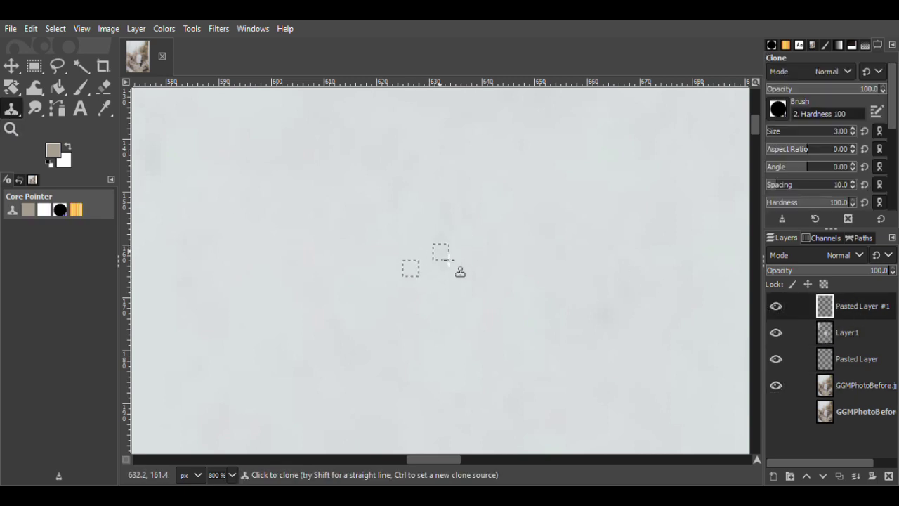
key("ctrl+s")
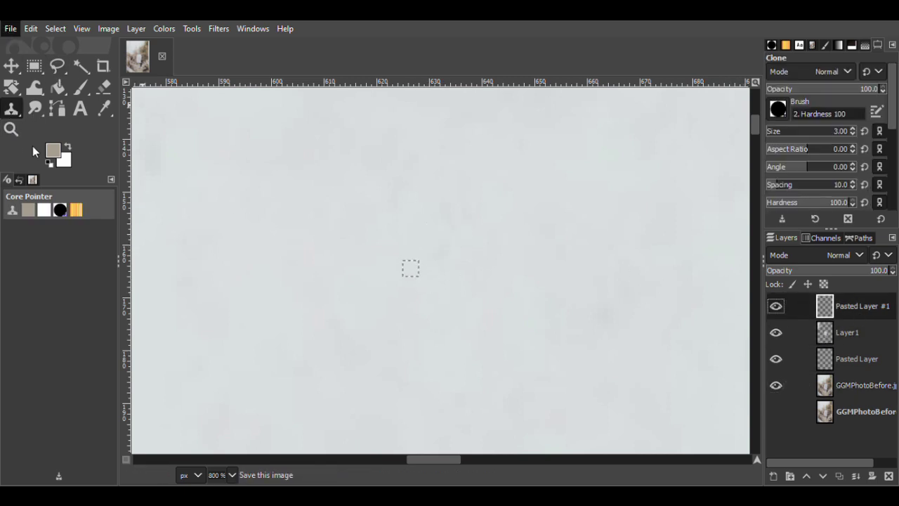
Examine the repaired sky and the blended torn edge above the girl's head at 100% zoom.
key("z")
left_click(638, 266, "ctrl")
left_click(638, 267)
left_click(638, 267)
left_click(638, 268)
left_click(639, 267)
left_click(638, 268)
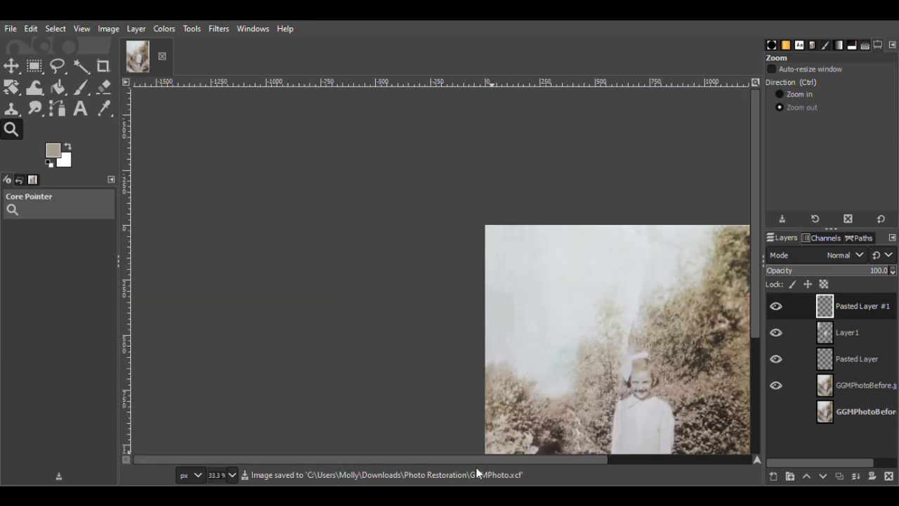
left_click_drag(479, 461, 622, 461)
left_click(800, 95)
left_click(431, 323)
left_click(432, 322)
left_click(387, 357)
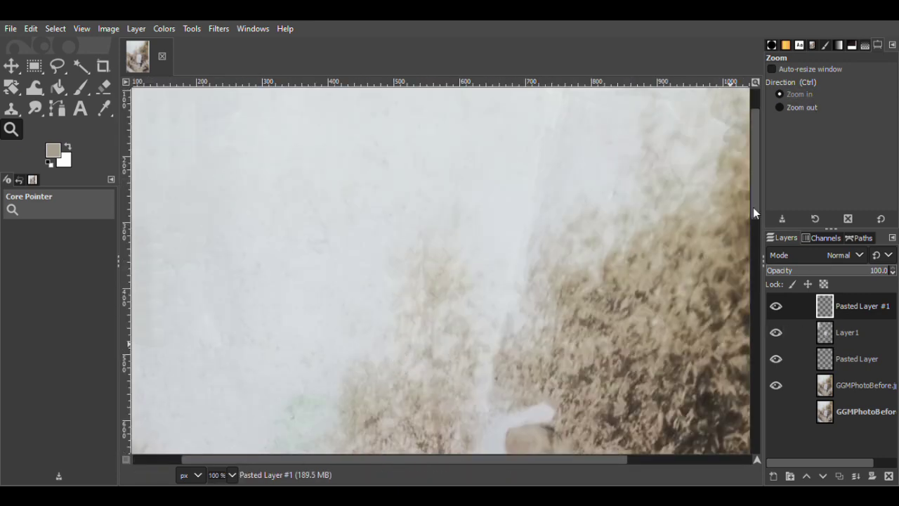
left_click_drag(753, 208, 760, 241)
left_click_drag(443, 459, 451, 459)
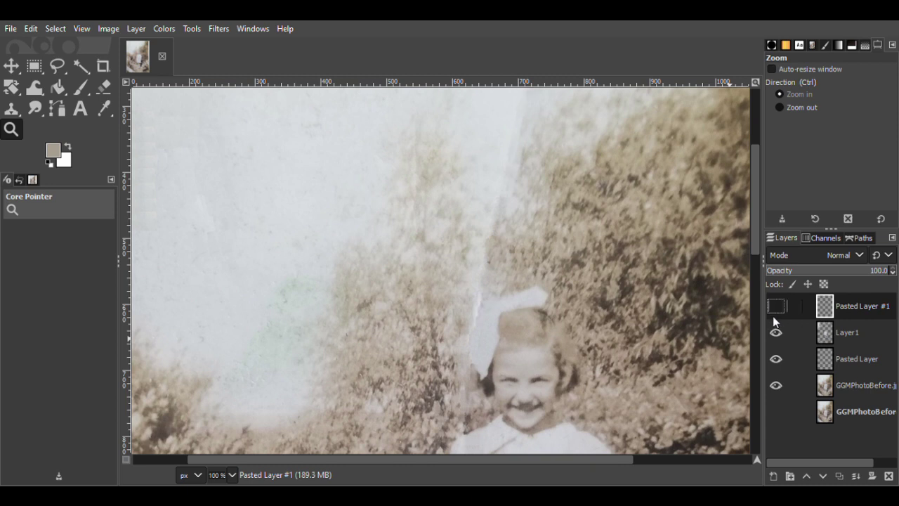
Compare the area around the tear above the girl's hair bow with Pasted Layer #1, Pasted Layer and Layer1 hidden and shown again.
mouse_move(757, 213)
left_mouse_down()
mouse_move(753, 195)
mouse_move(754, 204)
left_mouse_up()
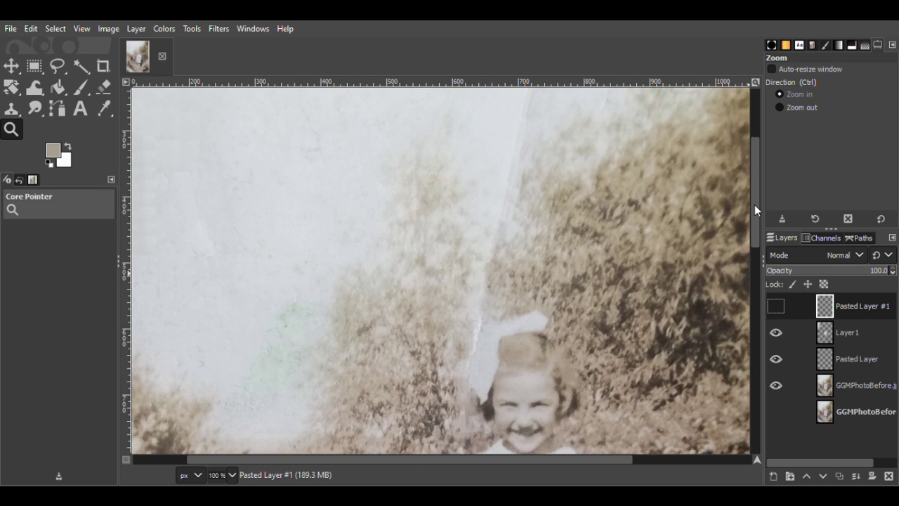
left_click(776, 360)
left_click(466, 302)
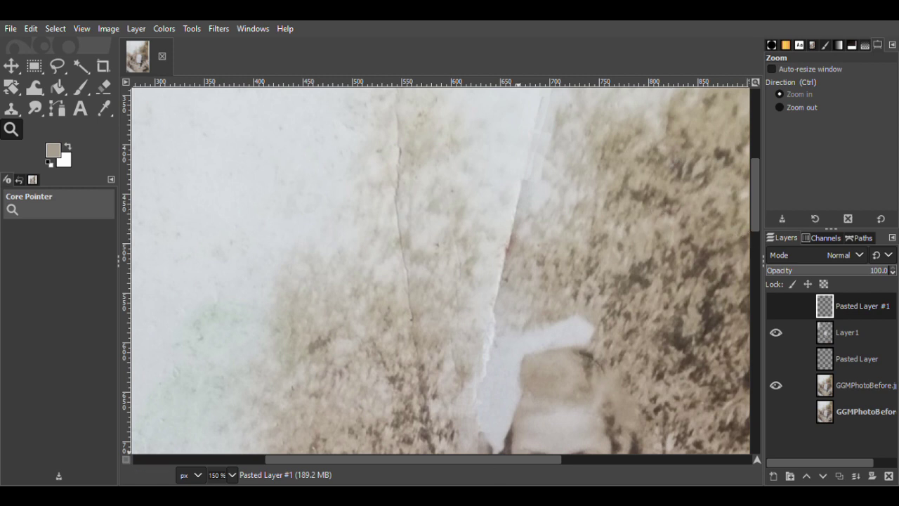
left_click_drag(442, 459, 450, 459)
left_click_drag(760, 212, 754, 207)
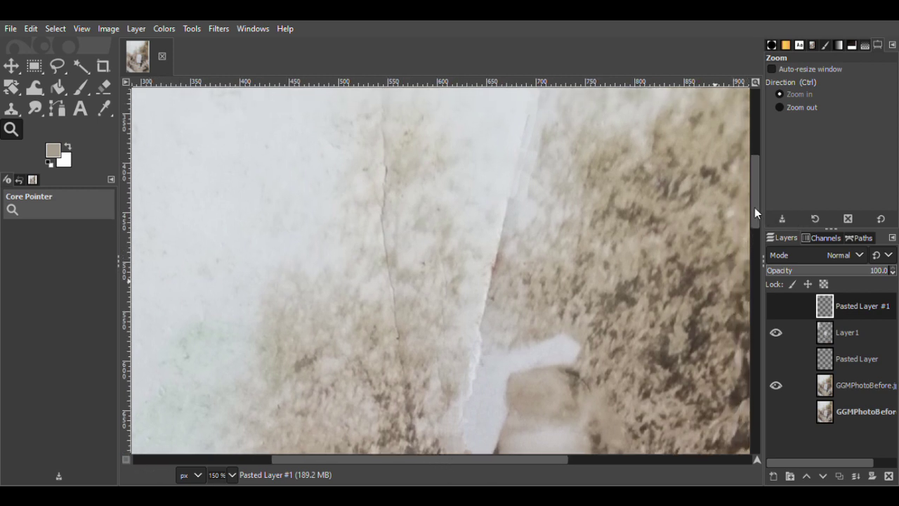
left_click(779, 334)
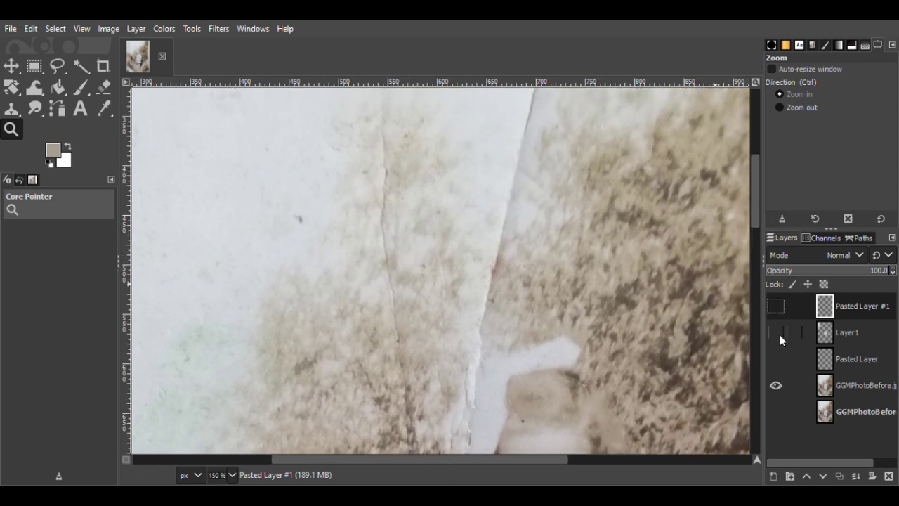
left_click(776, 333)
left_click(776, 306)
left_click(776, 359)
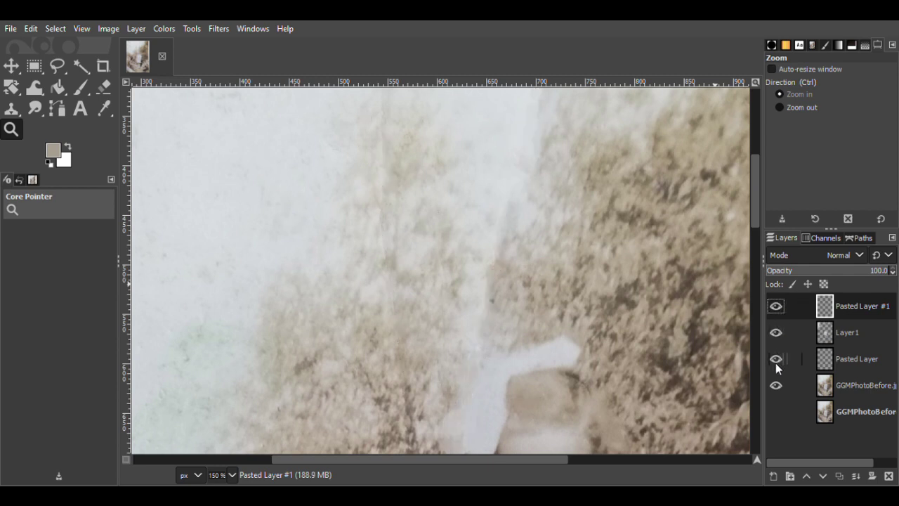
Compare the whole photo before and after restoration by hiding the three repair layers and showing them again.
left_click(801, 107)
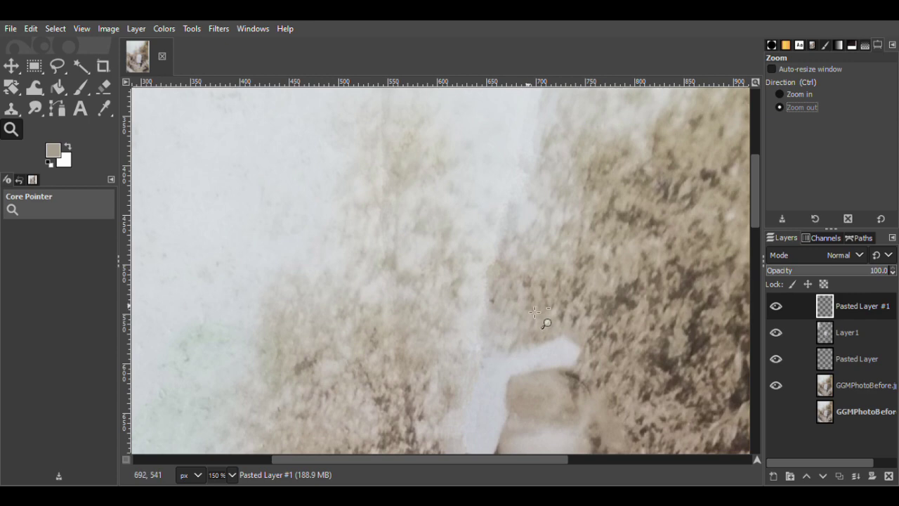
left_click(536, 312)
left_click(536, 311)
left_click(536, 312)
left_click(536, 311)
left_click(536, 312)
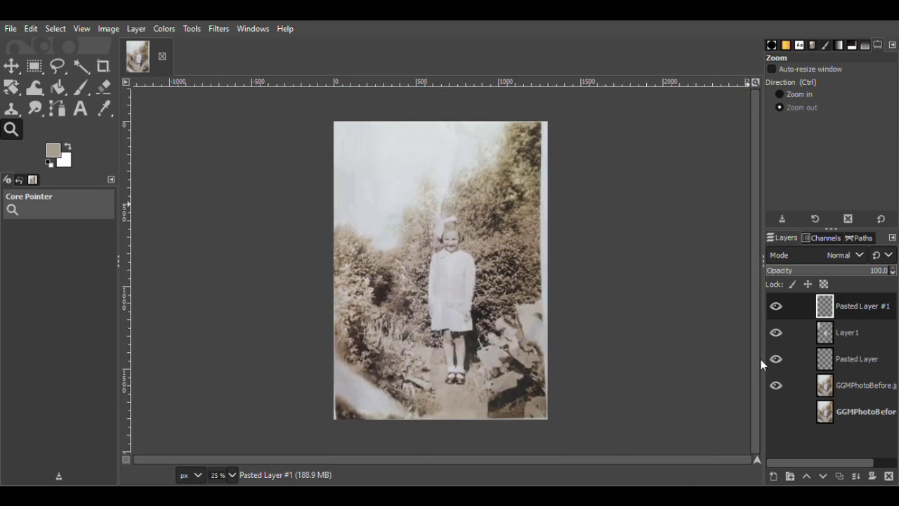
left_click(790, 94)
left_click(514, 331)
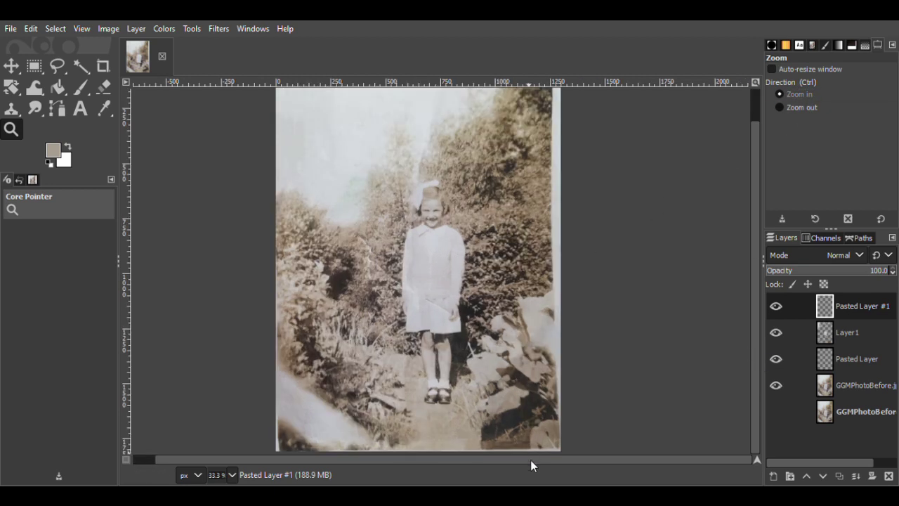
scroll(746, 292, "up", 2)
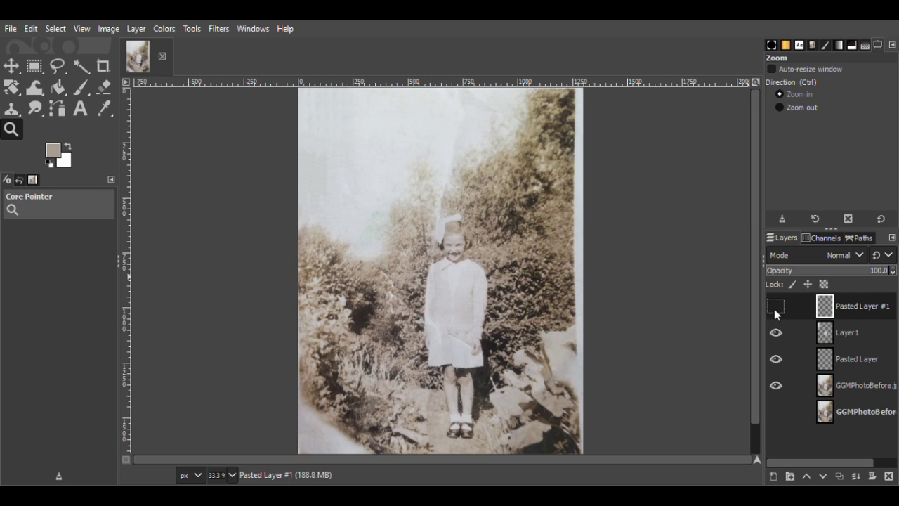
left_click(776, 333)
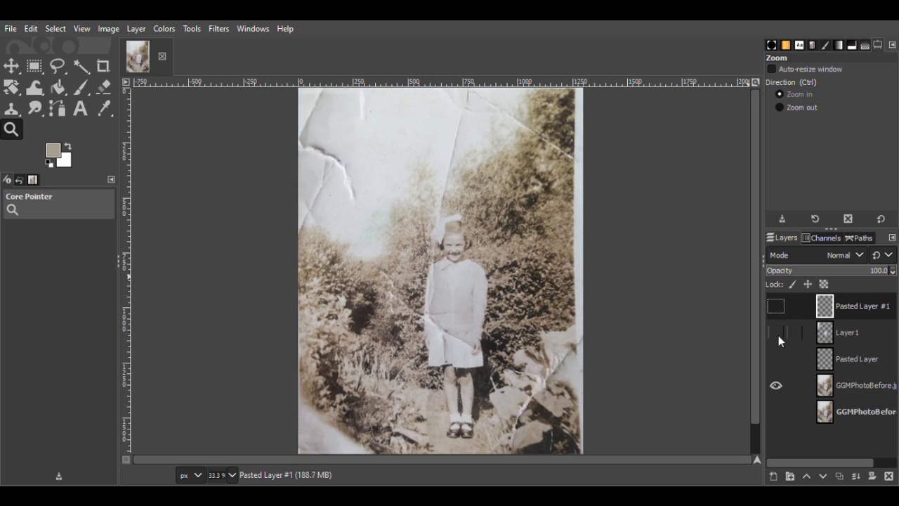
left_click(776, 333)
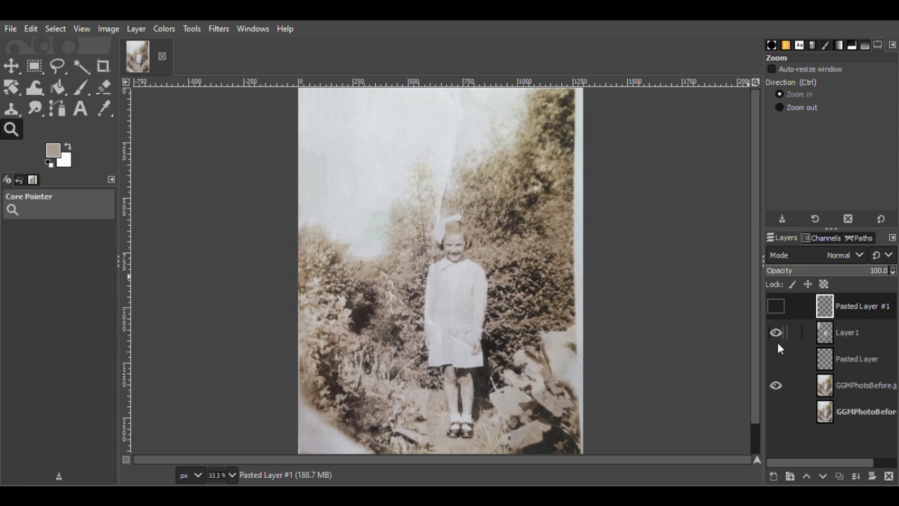
left_click(775, 306)
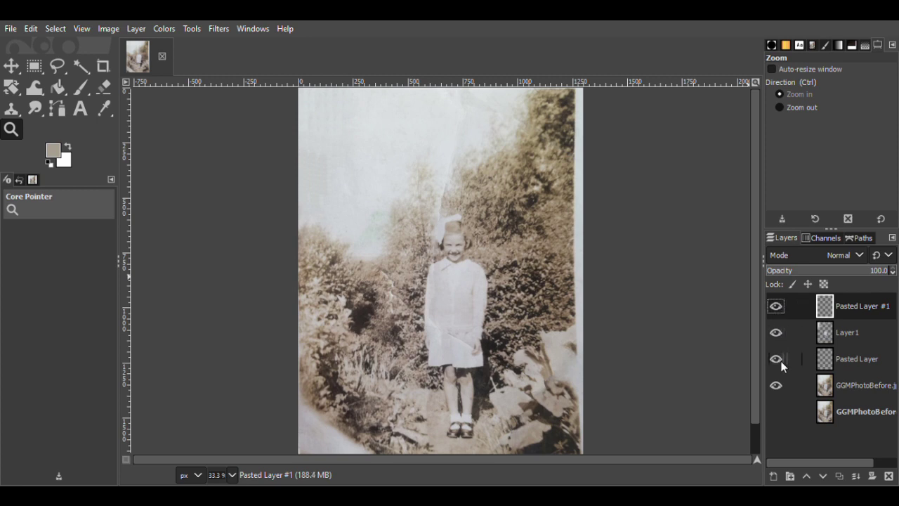